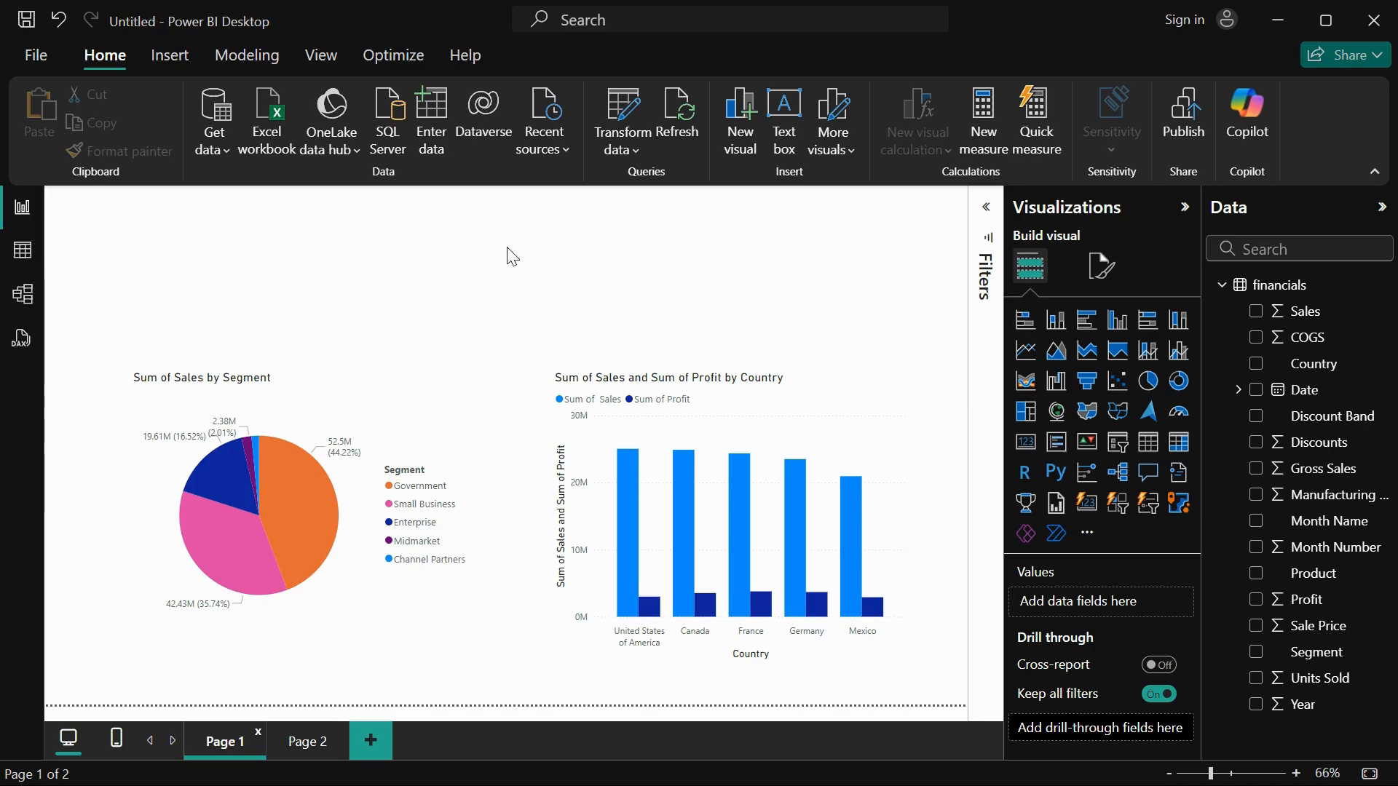
Step: Insert a blank button and place it in the upper-left corner of Page 1, above the pie chart
click(175, 66)
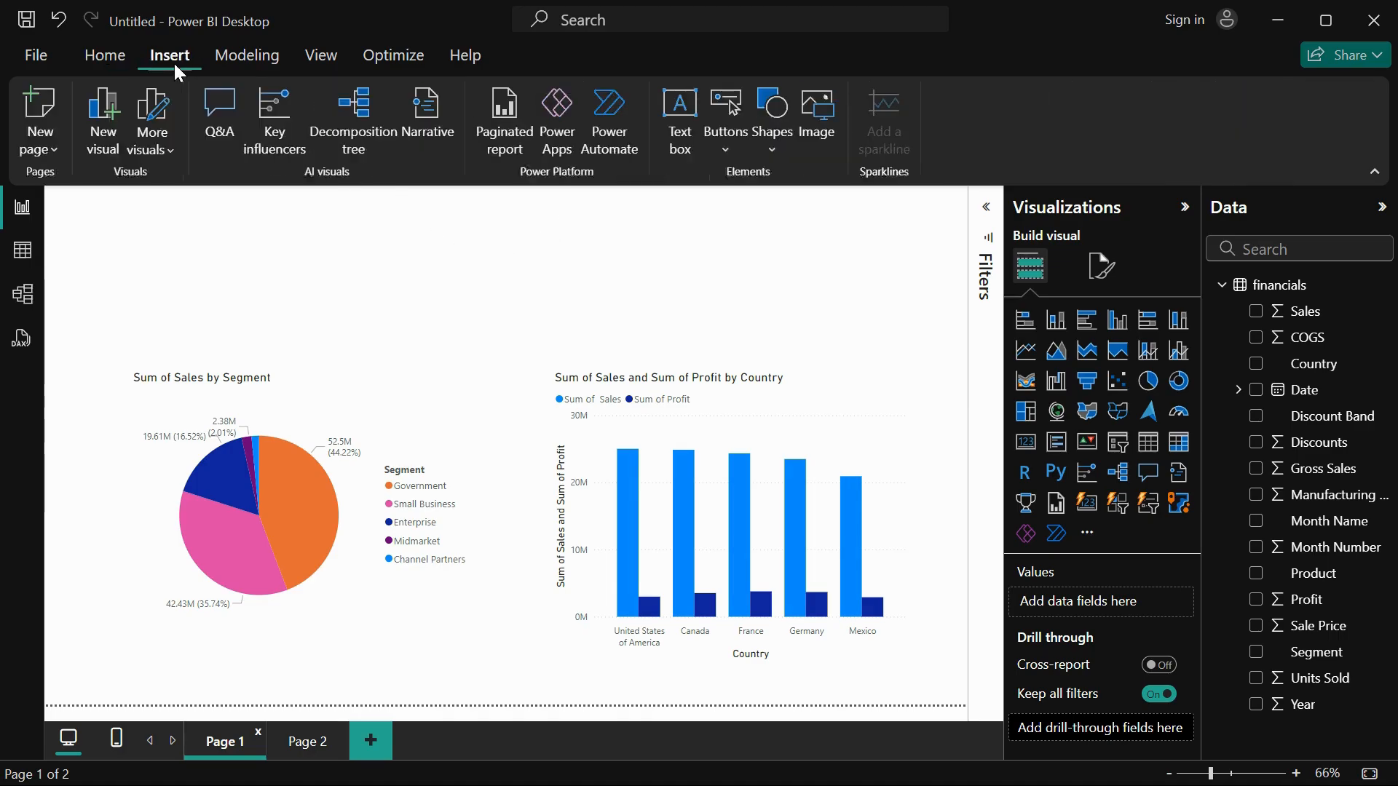
click(726, 151)
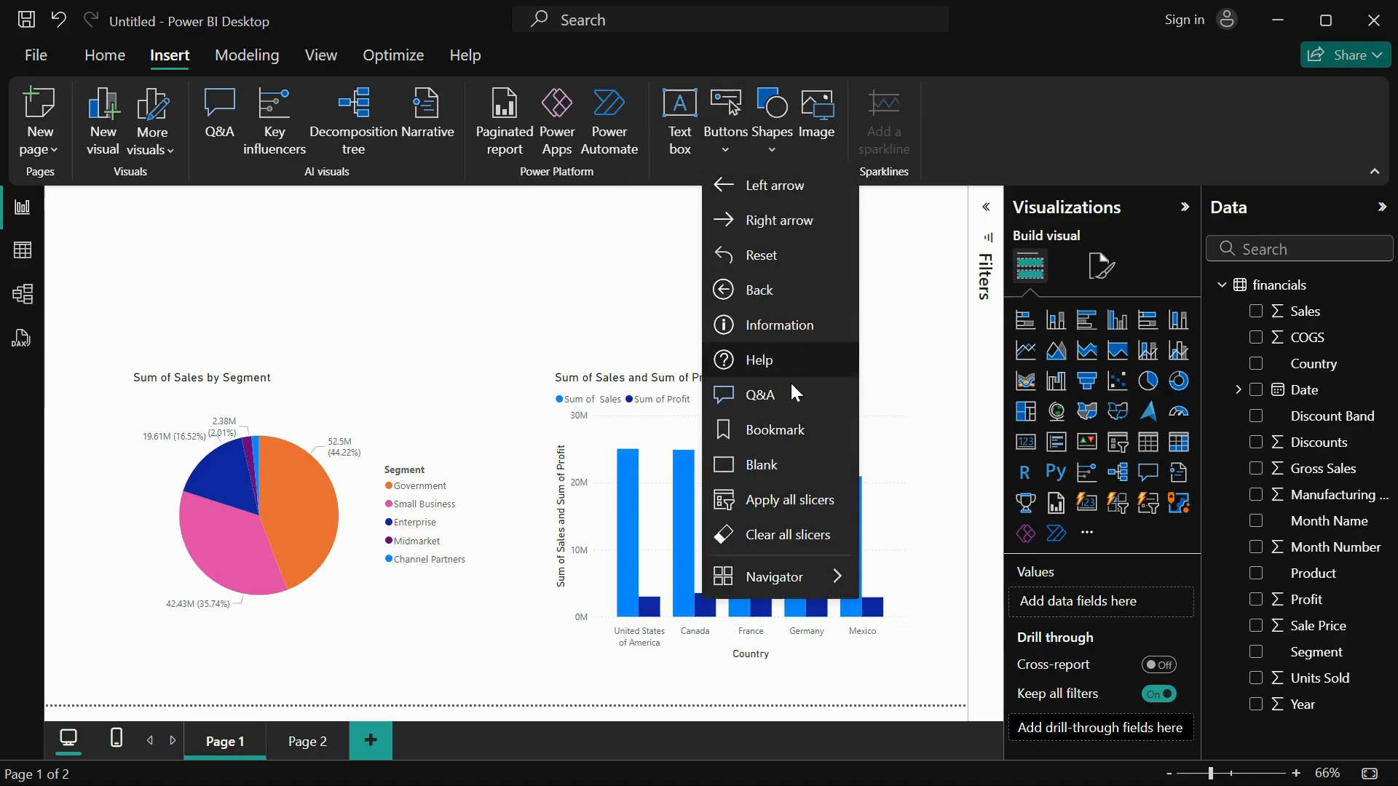
mouse_move(795, 586)
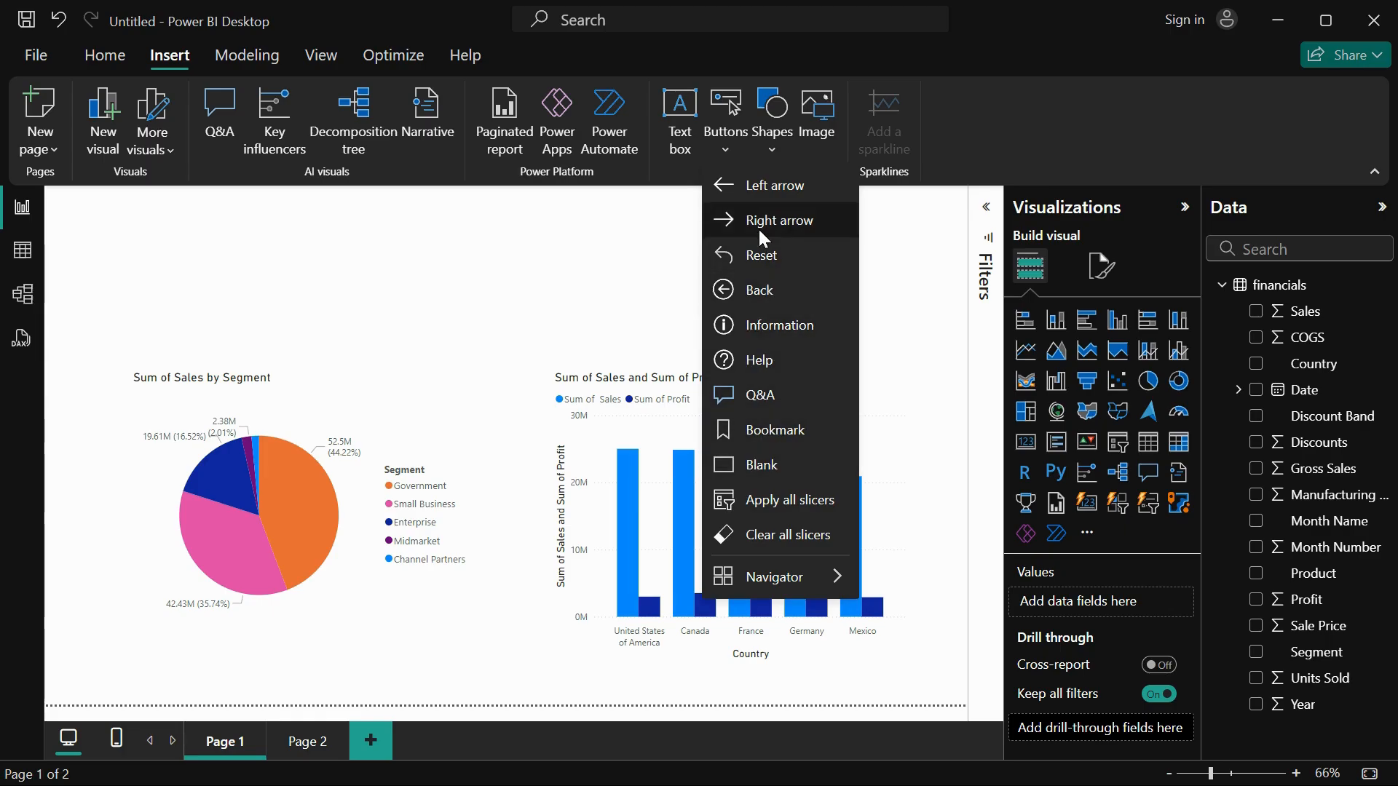
click(749, 466)
drag(85, 207, 226, 255)
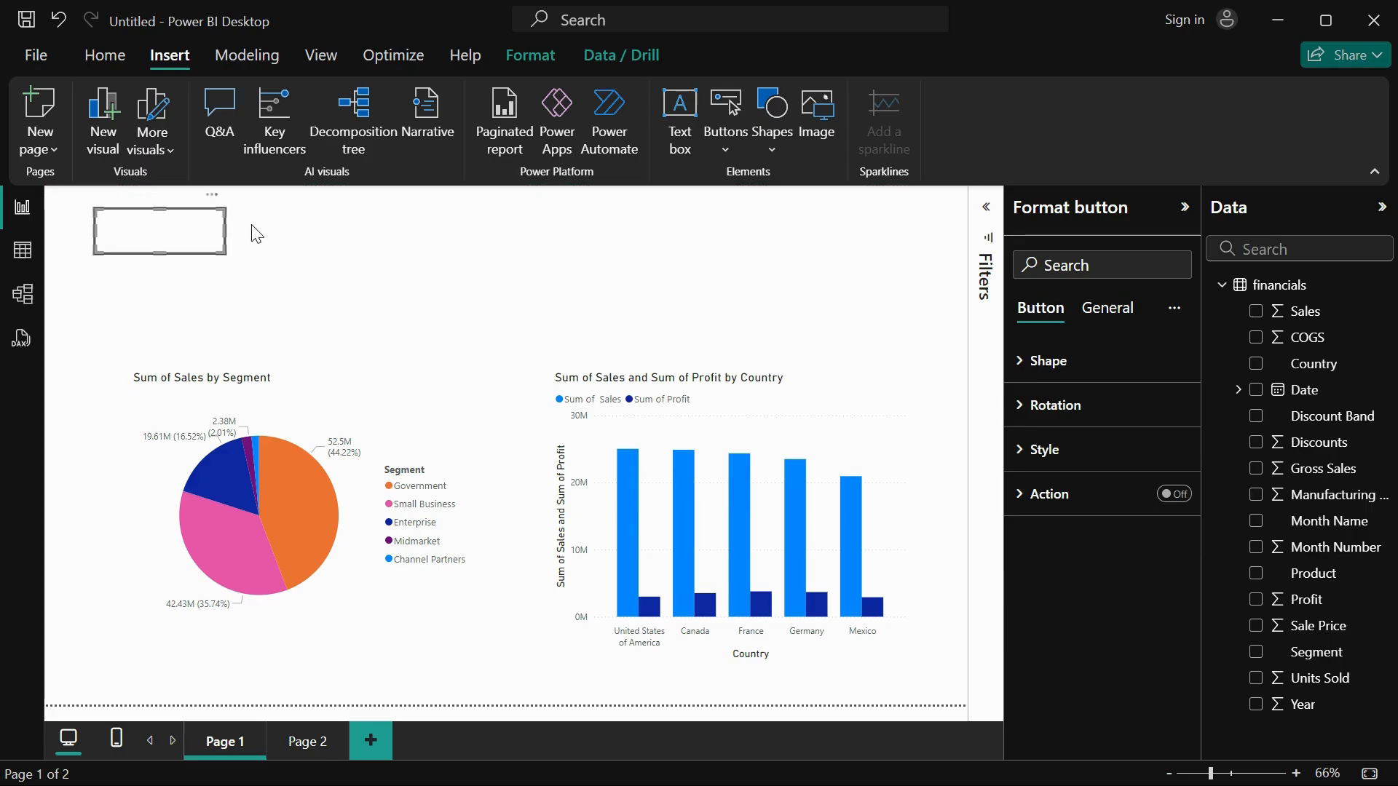
click(256, 235)
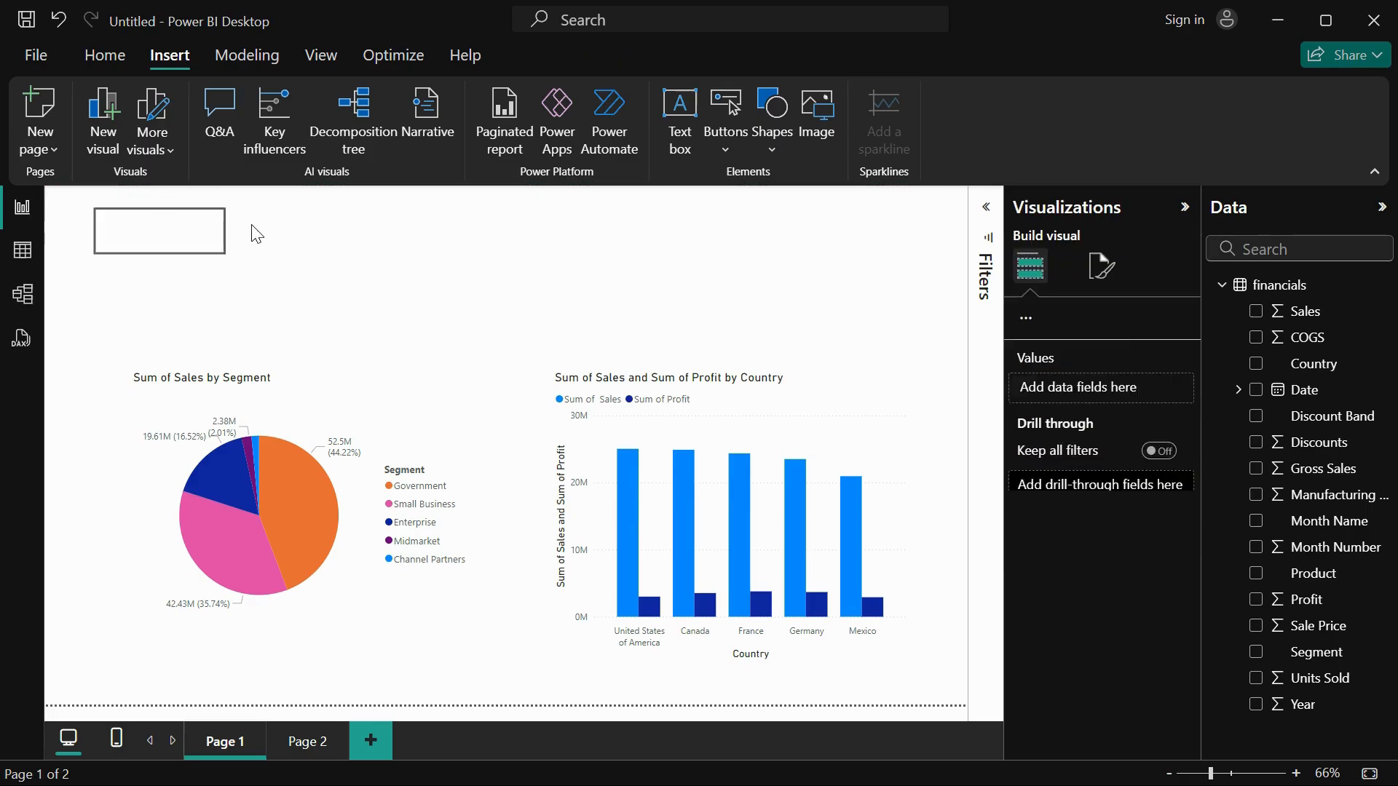
Step: Open the blank button's shape settings and apply them to the Default state
click(184, 233)
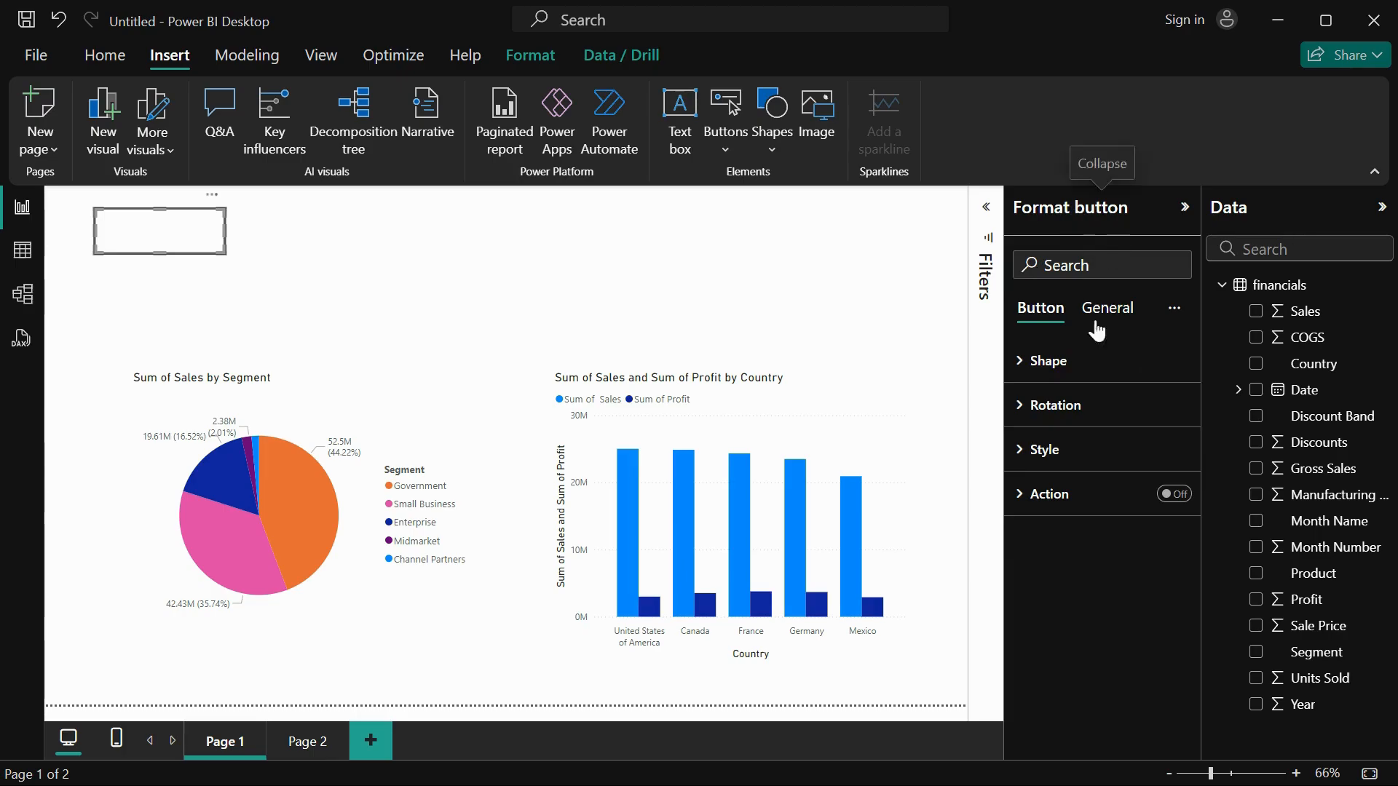
click(1023, 375)
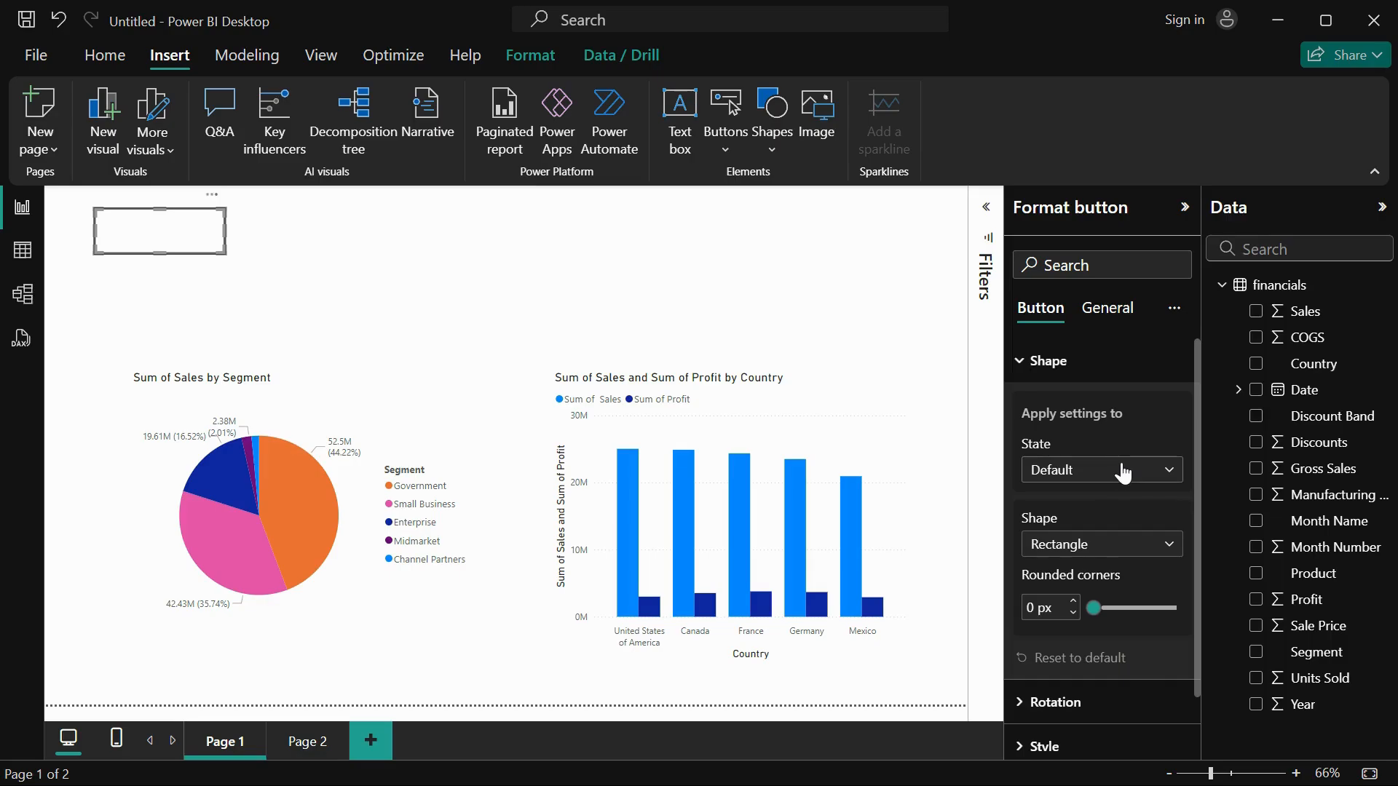
click(1082, 473)
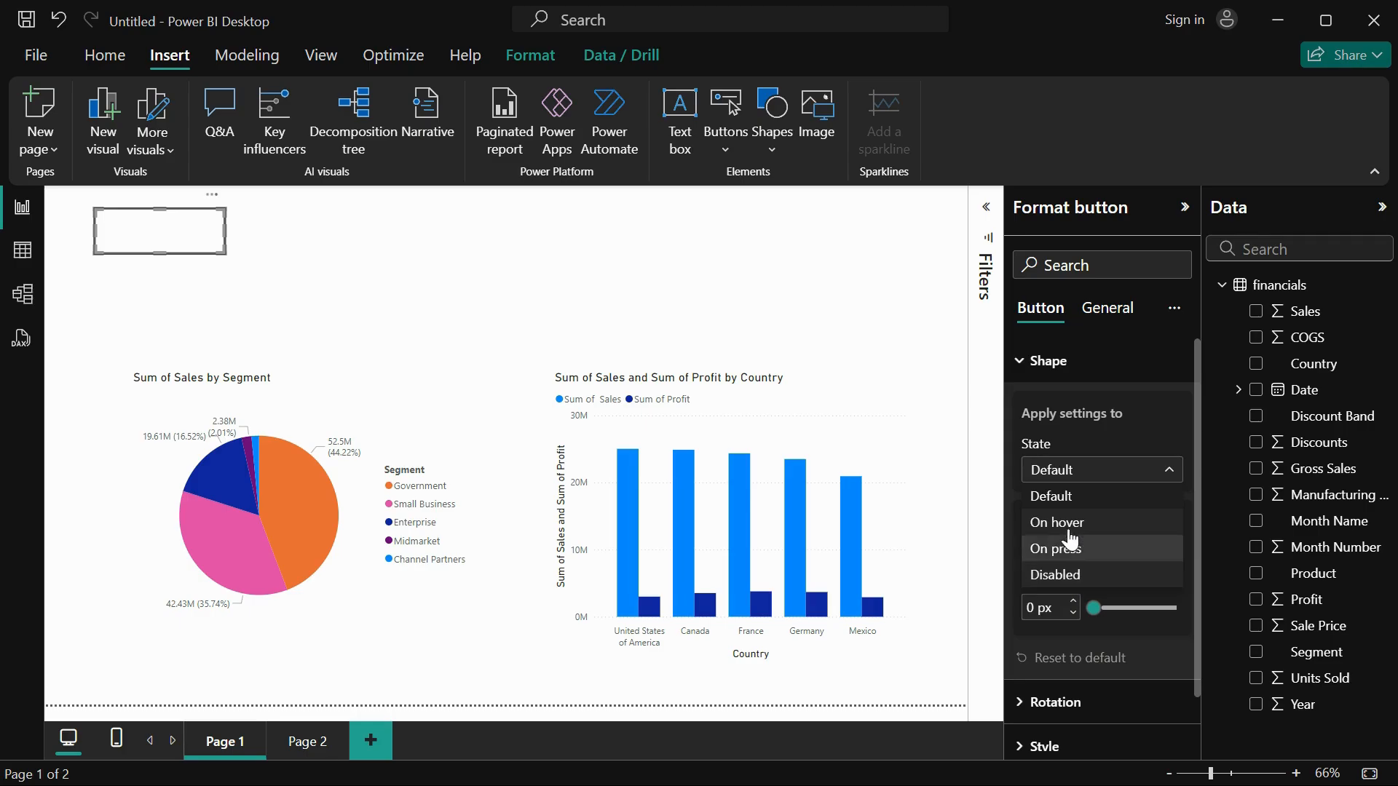
click(1065, 499)
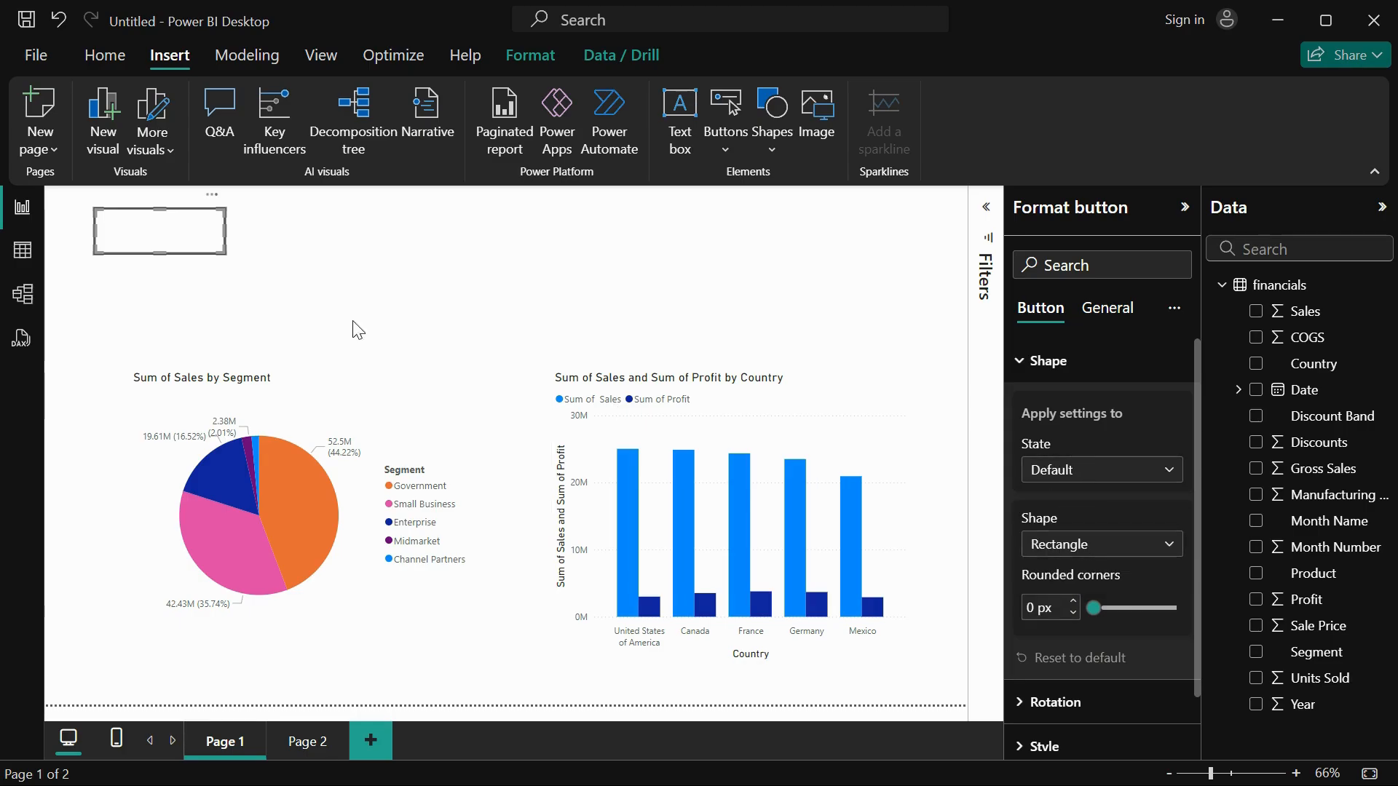
Step: Try the Heart shape on the button, and reset the shape settings to default
click(1082, 550)
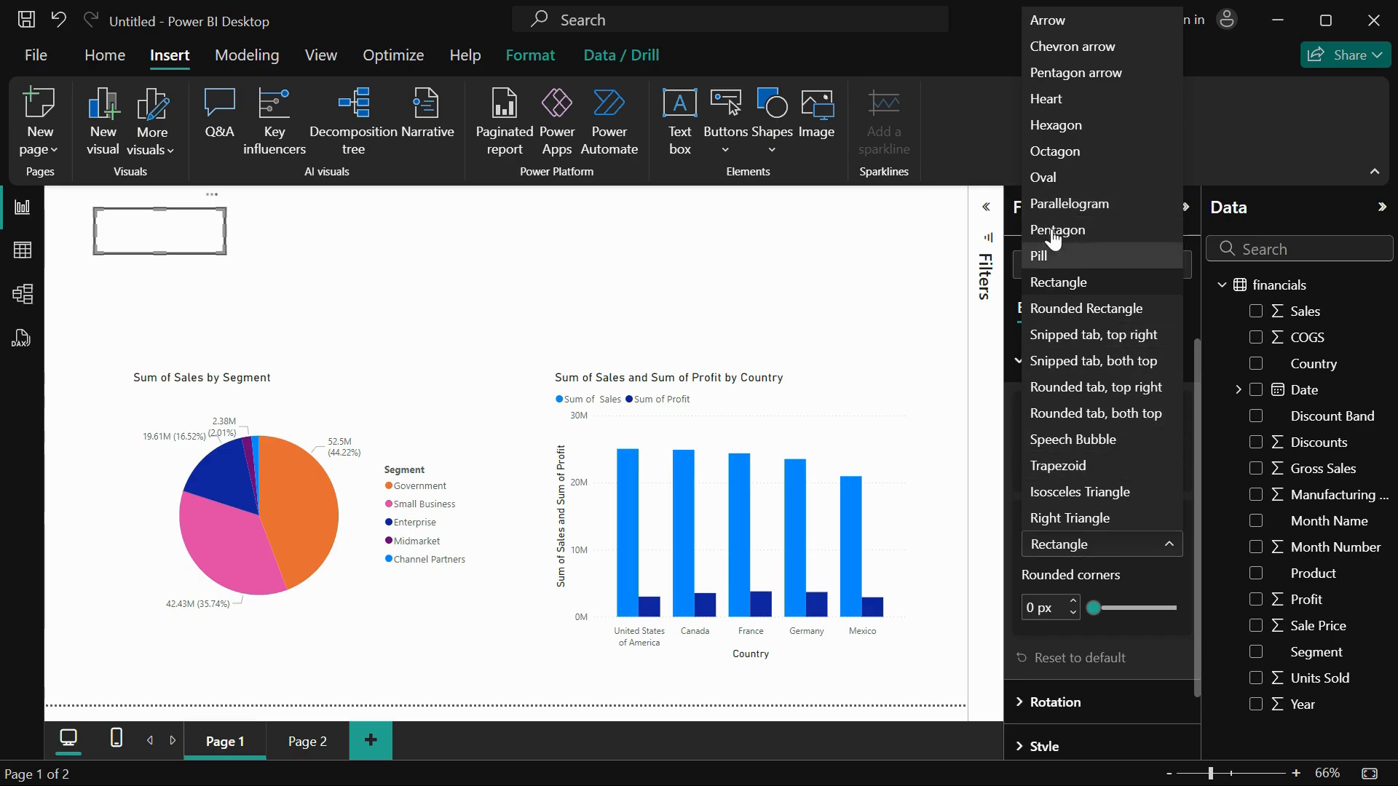
click(1060, 108)
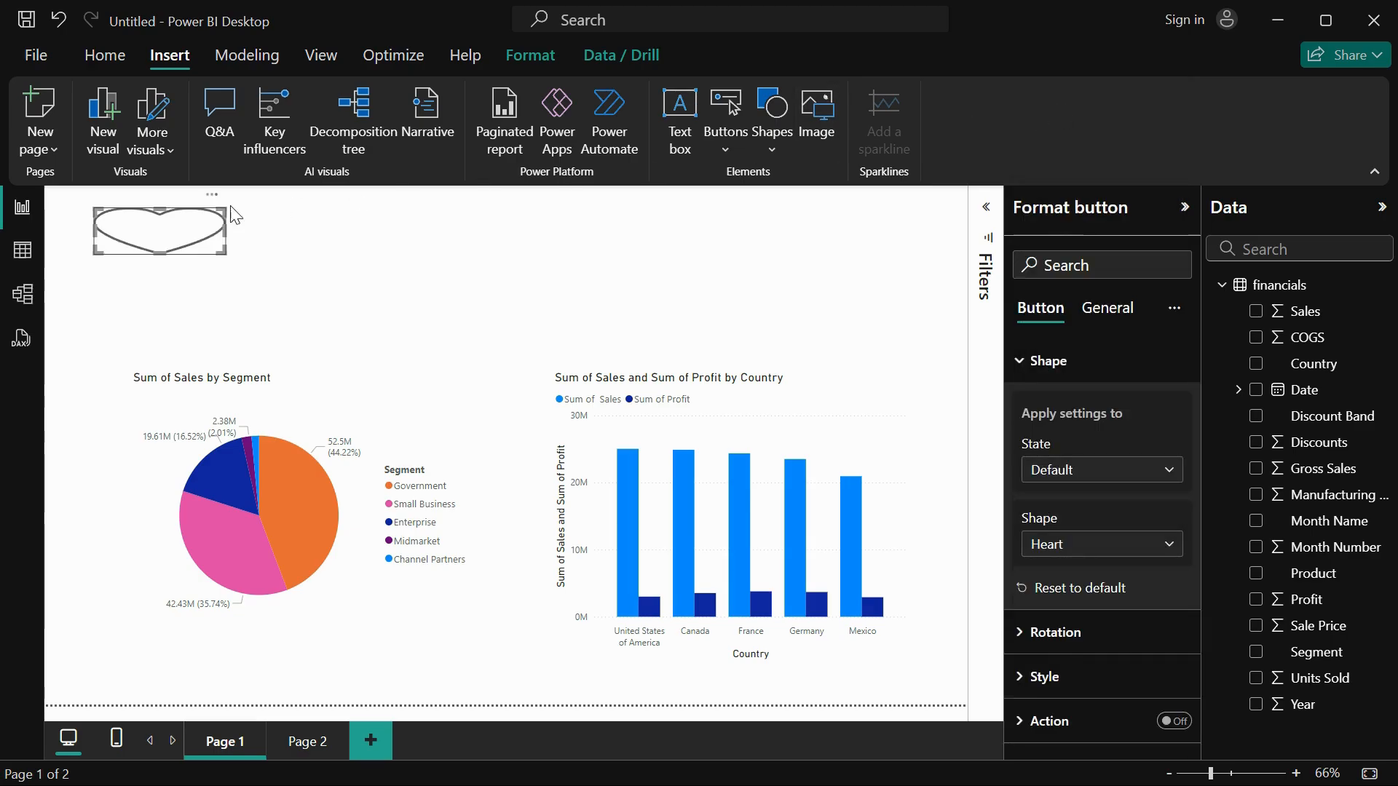
mouse_move(159, 254)
mouse_down()
mouse_move(164, 317)
mouse_move(171, 252)
mouse_up()
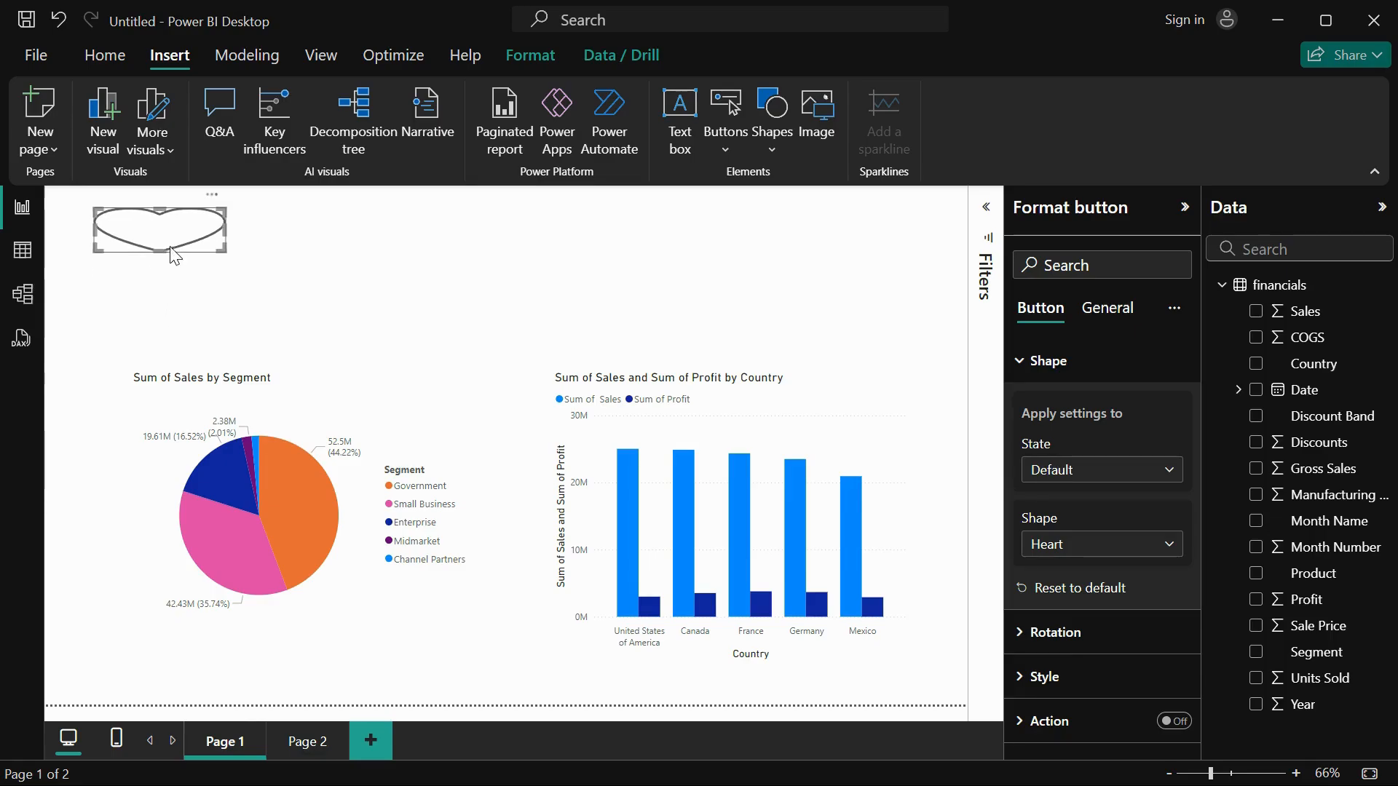
click(1080, 546)
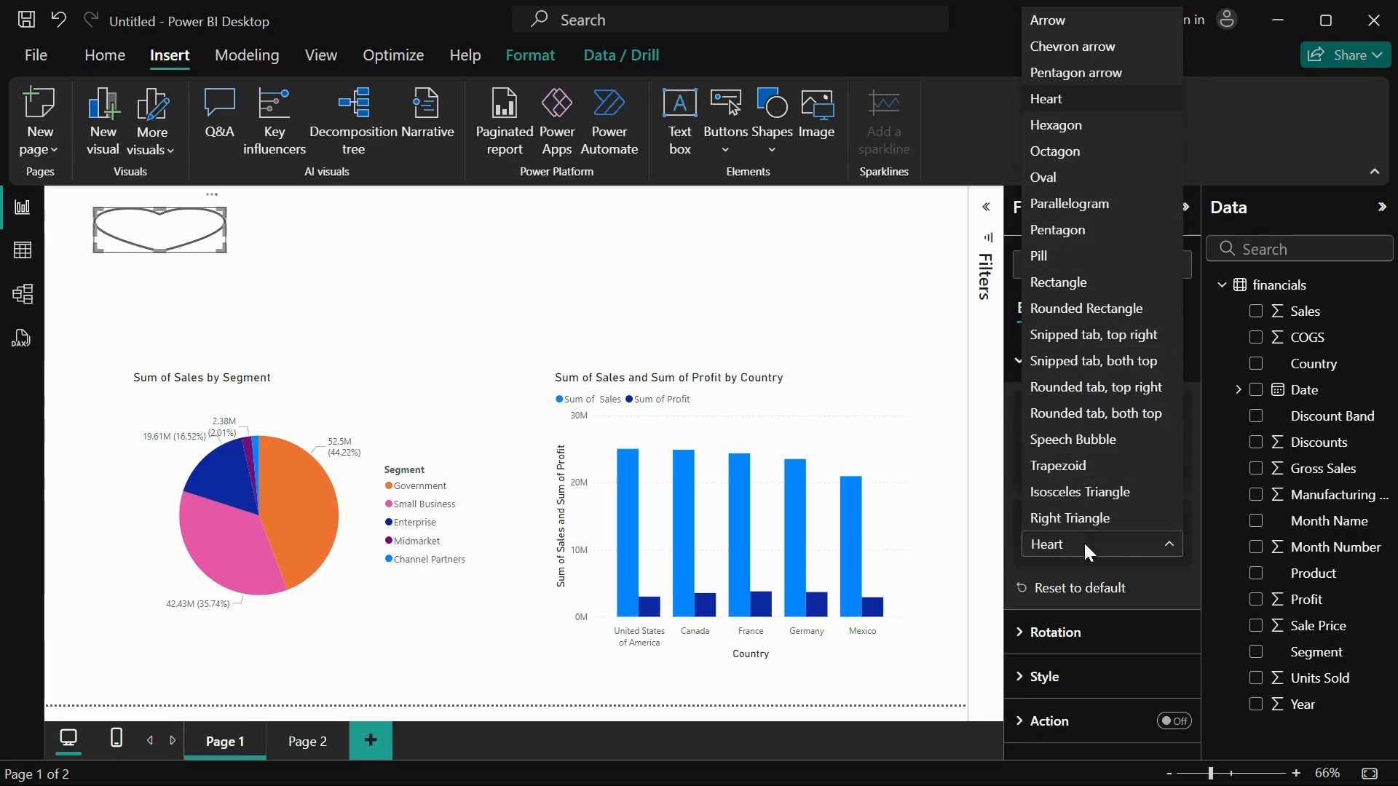
click(1074, 577)
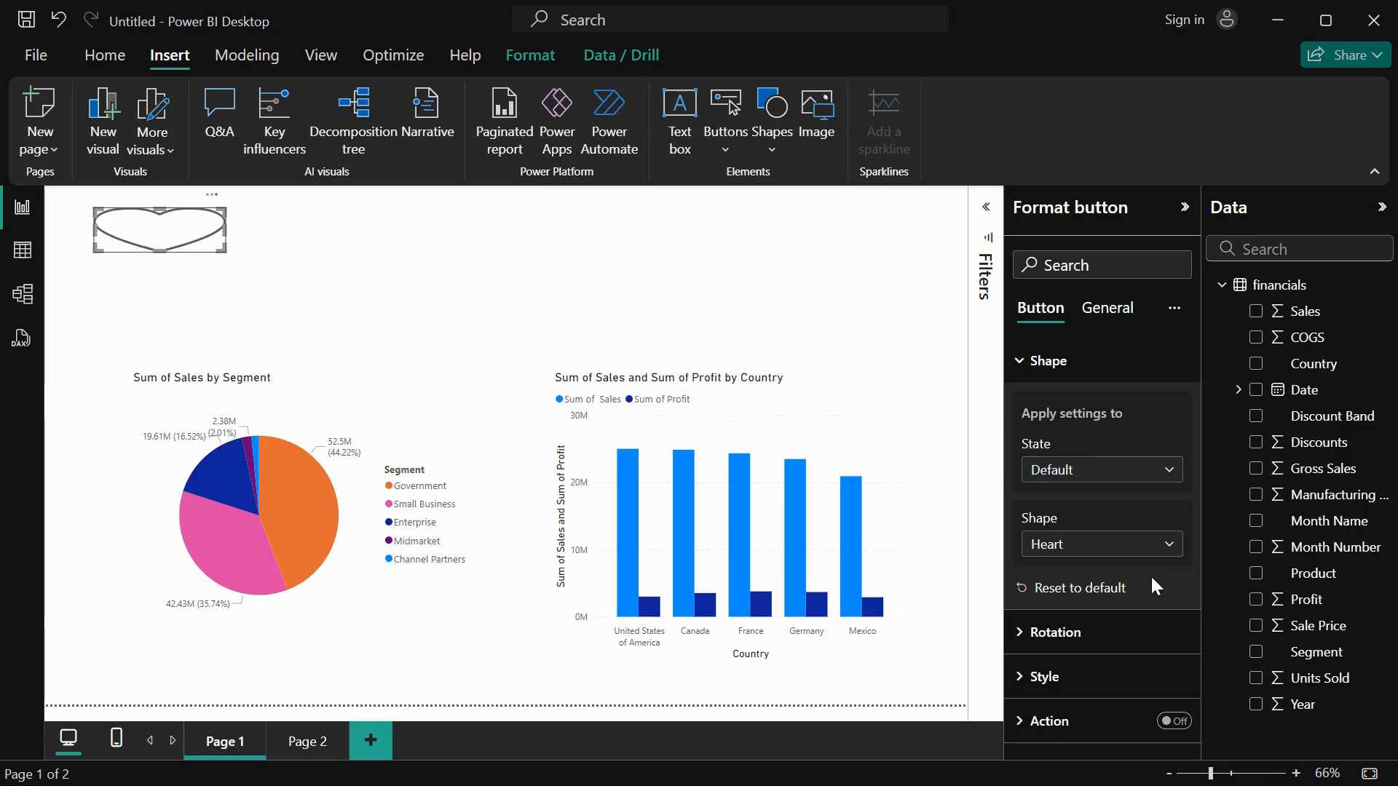
click(1077, 587)
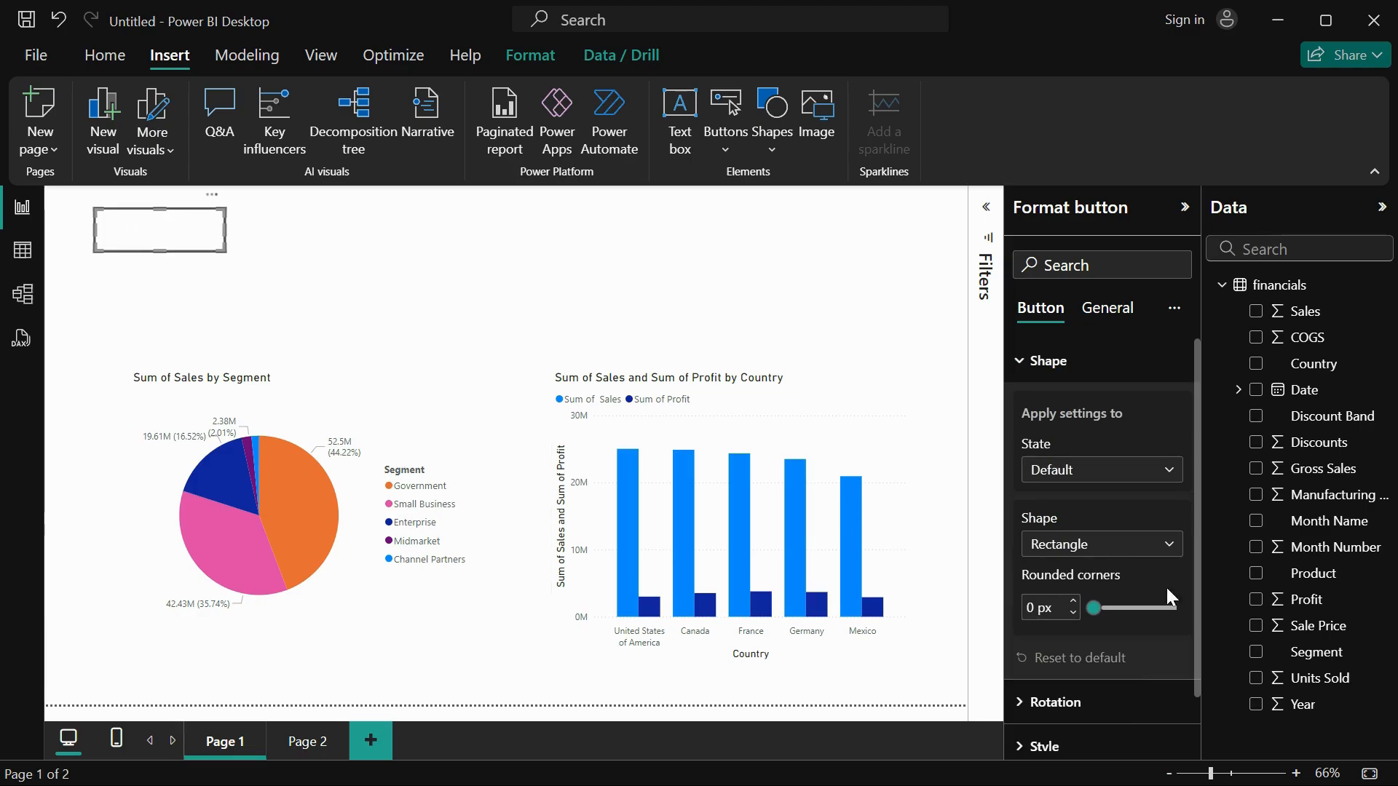
Step: Set the rectangular button's rounded corners to 11 px
click(1094, 606)
drag(1093, 608, 1103, 609)
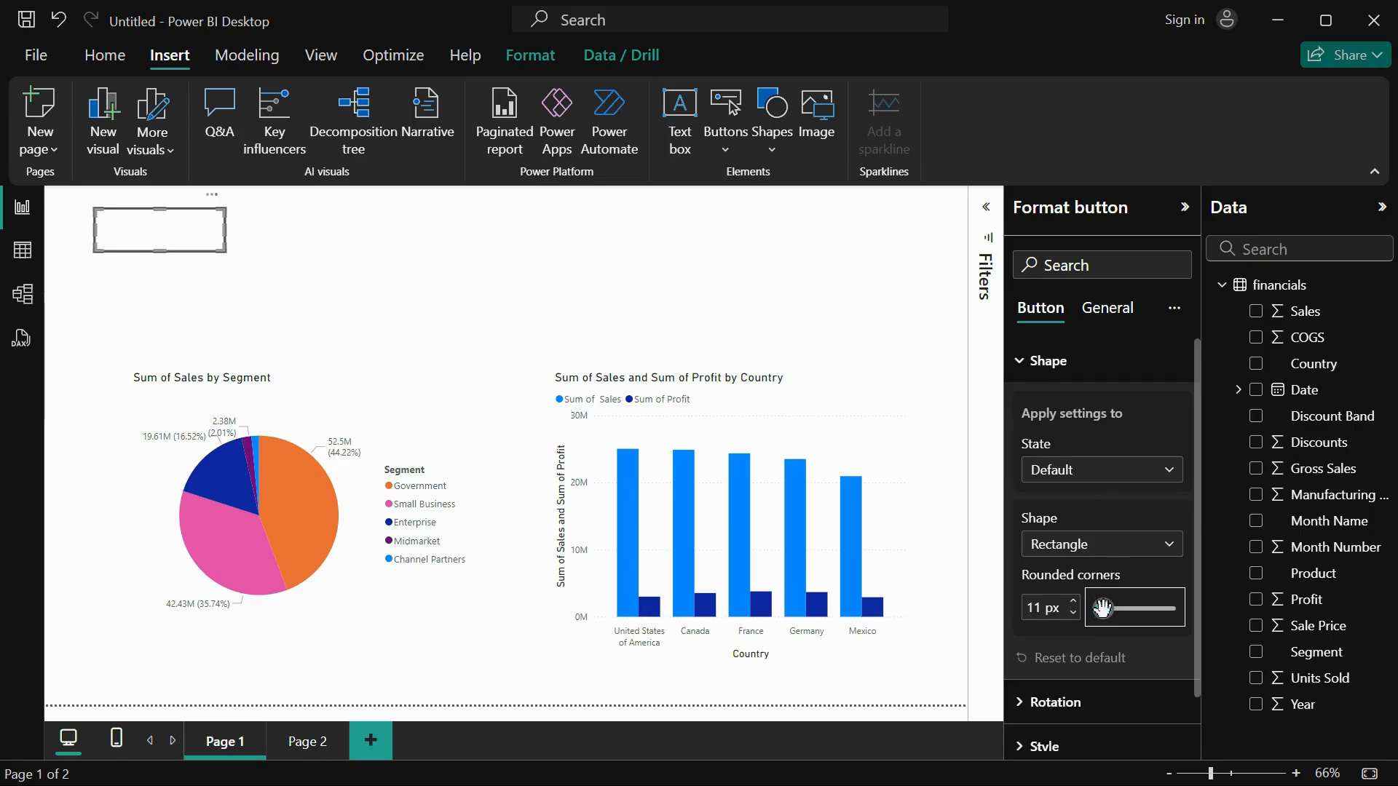
click(237, 277)
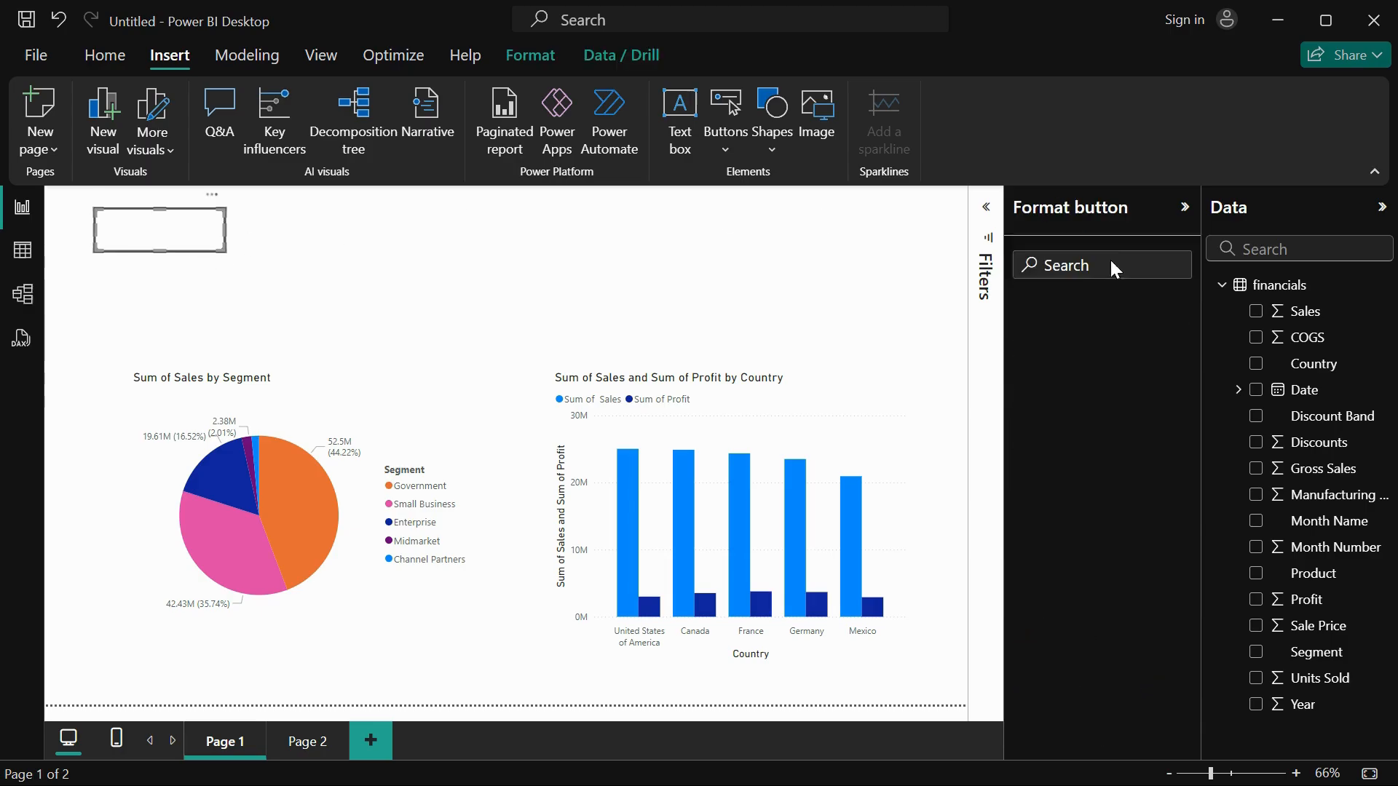
click(1053, 364)
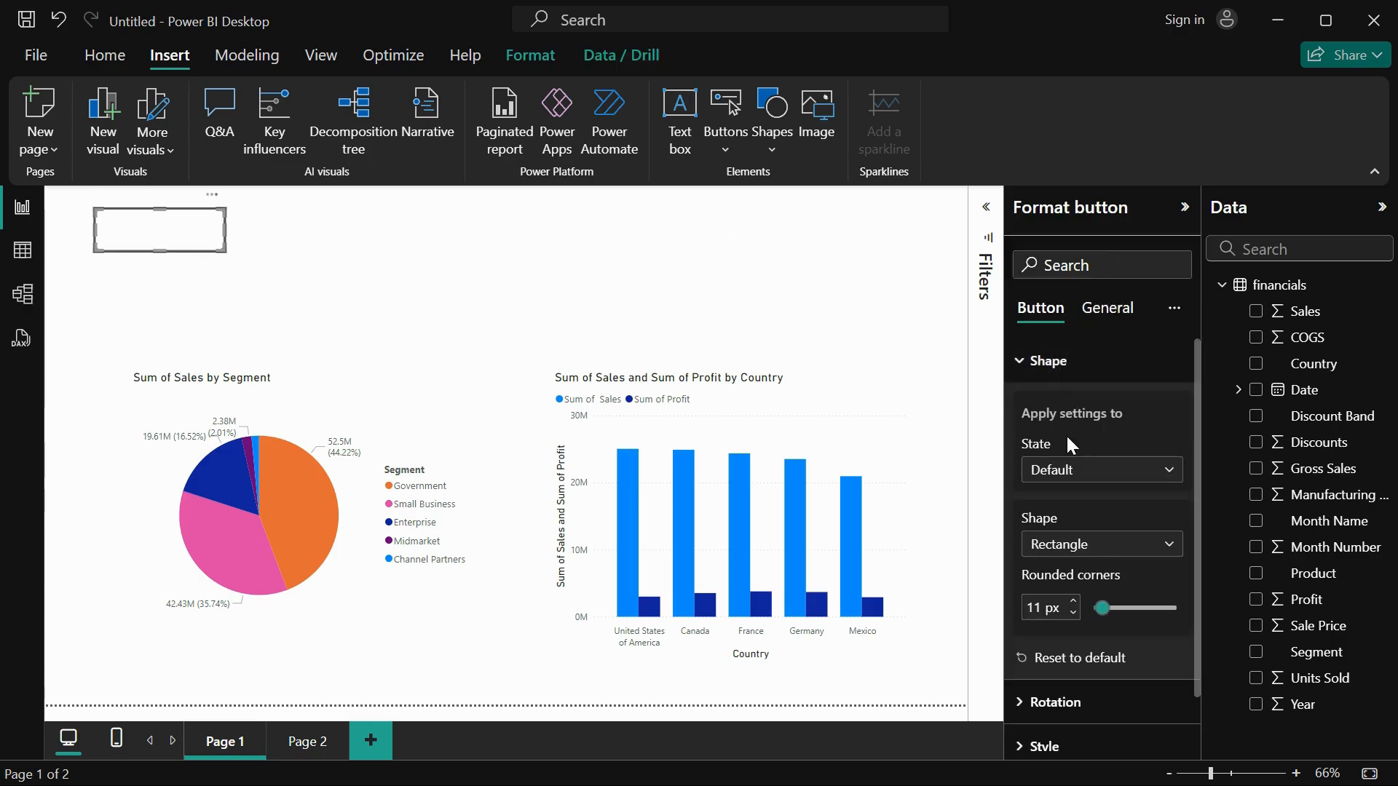
Step: Try out the button's overall and shape rotation settings, leaving both at 0°
click(1059, 703)
scroll(1094, 518, down, 3)
scroll(1102, 500, up, 1)
scroll(1103, 500, down, 1)
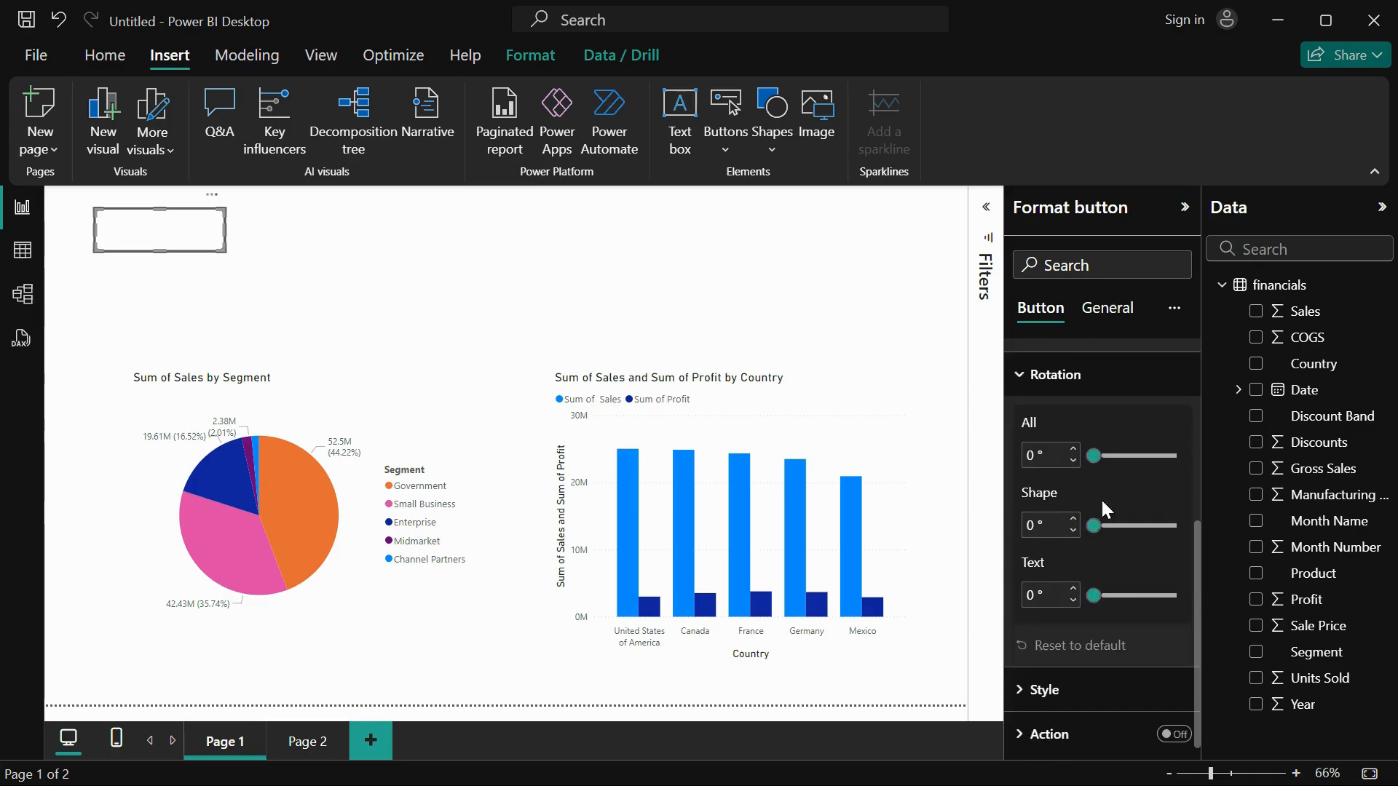
mouse_move(1093, 456)
mouse_down()
mouse_move(1111, 456)
mouse_move(1087, 459)
mouse_up()
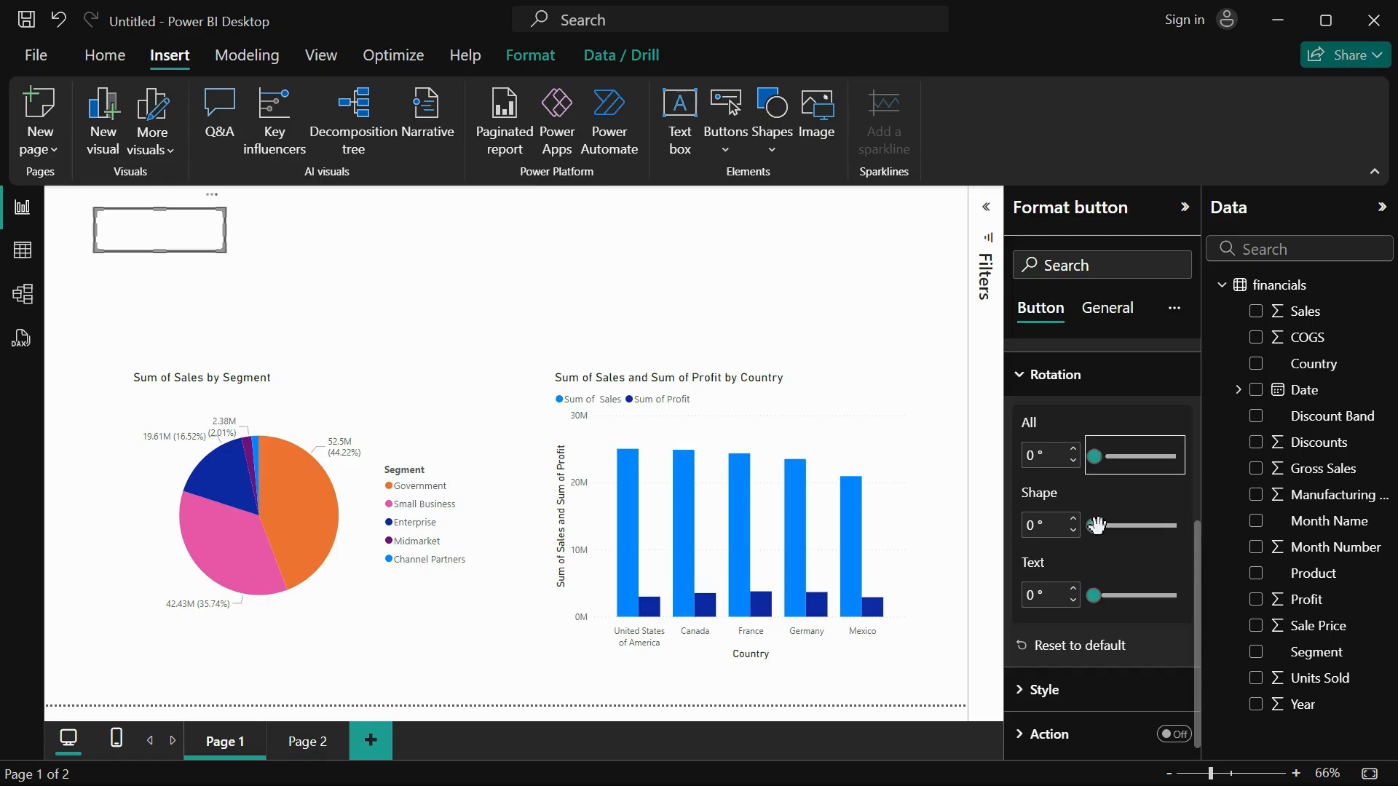
drag(1096, 525, 1070, 527)
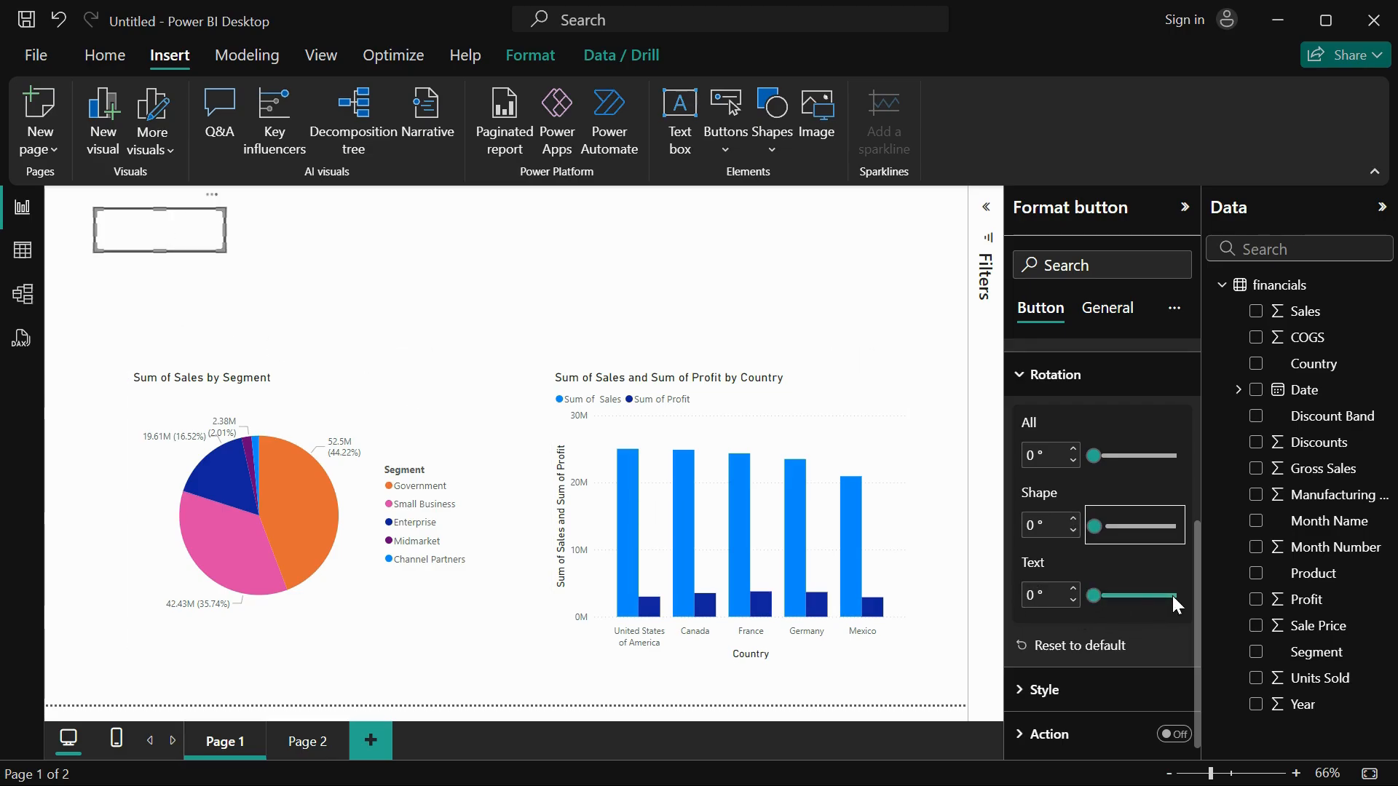
scroll(1095, 622, down, 1)
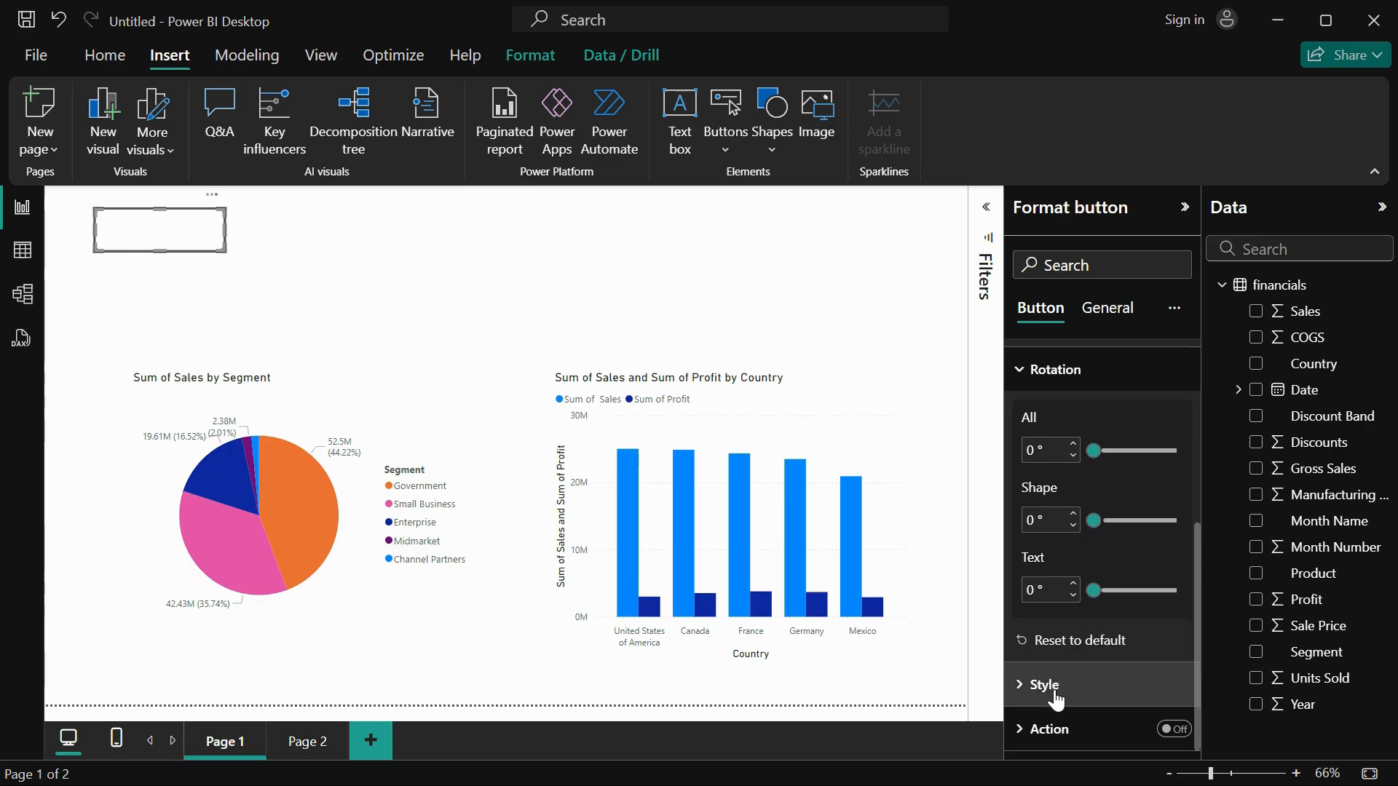
Step: Examine the button's style options for text, icon, fill, border, shadow and glow
click(1056, 695)
scroll(1063, 575, down, 2)
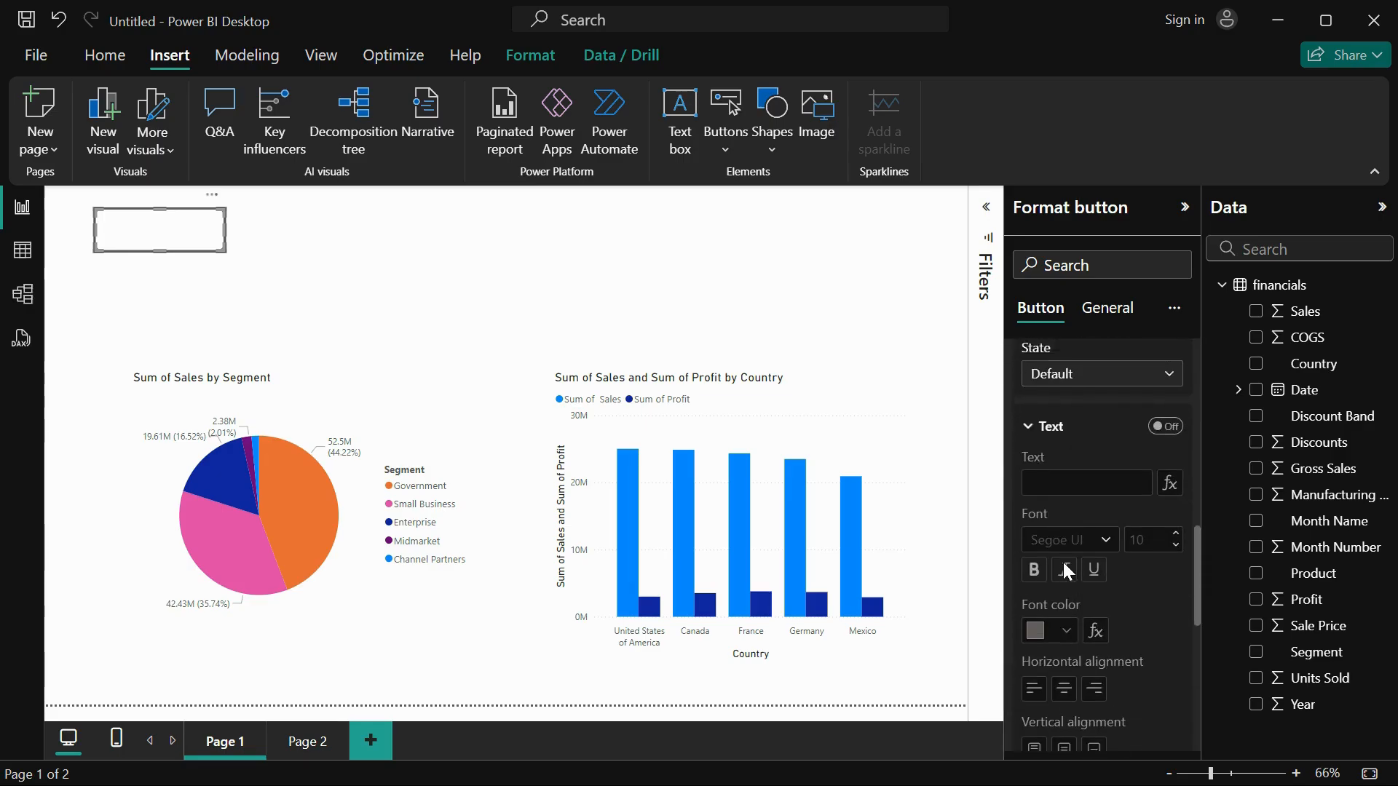
scroll(1063, 562, up, 1)
scroll(1063, 562, down, 1)
scroll(1139, 590, down, 3)
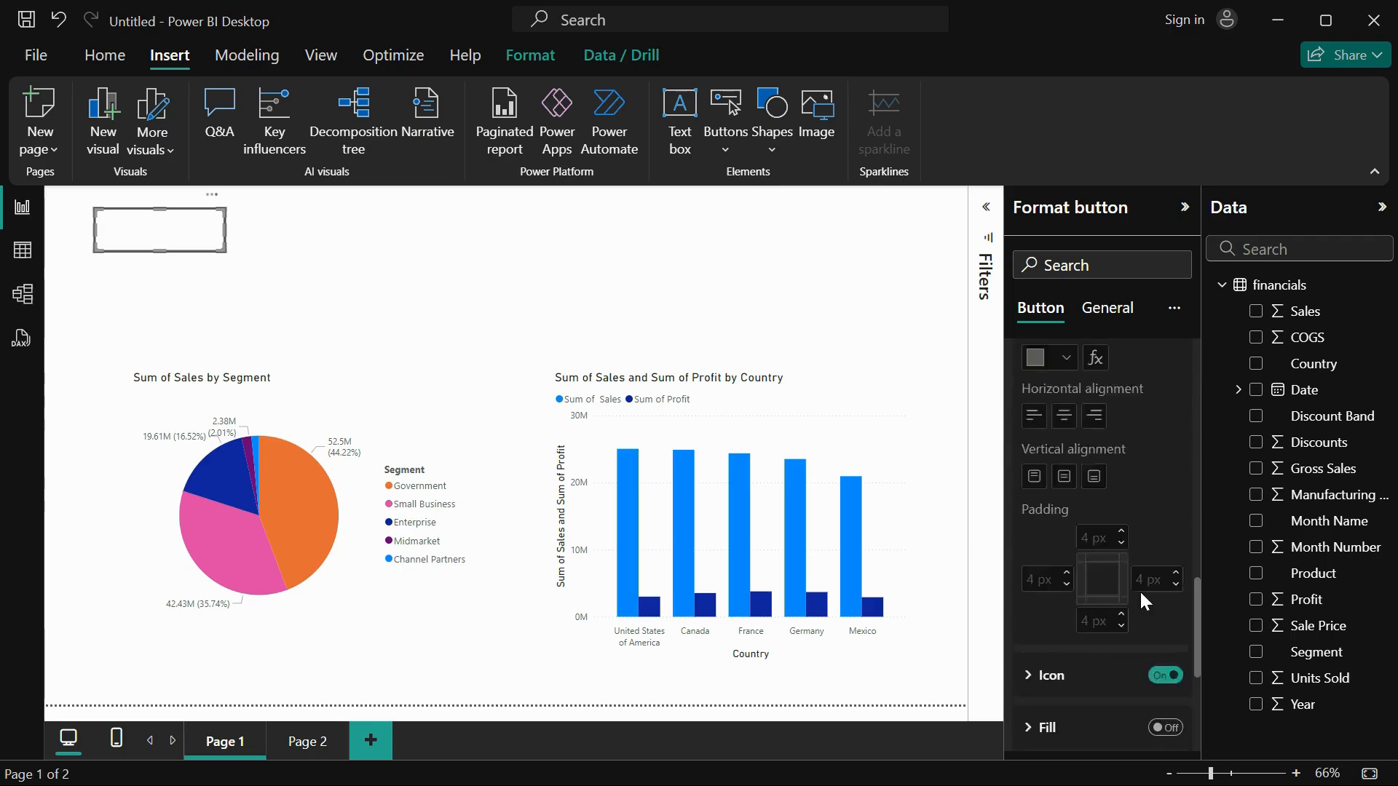
scroll(1138, 589, down, 3)
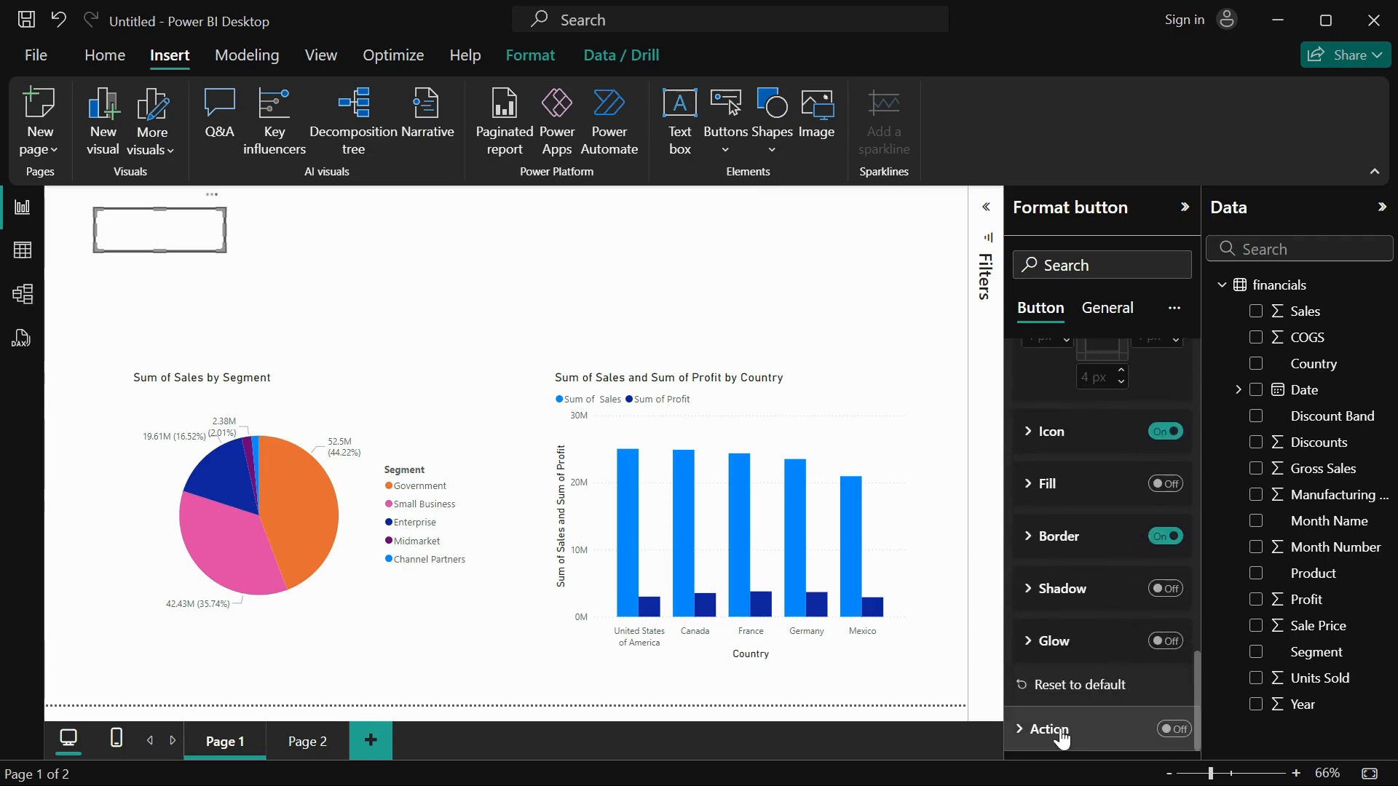
scroll(1049, 571, up, 2)
scroll(1049, 571, up, 6)
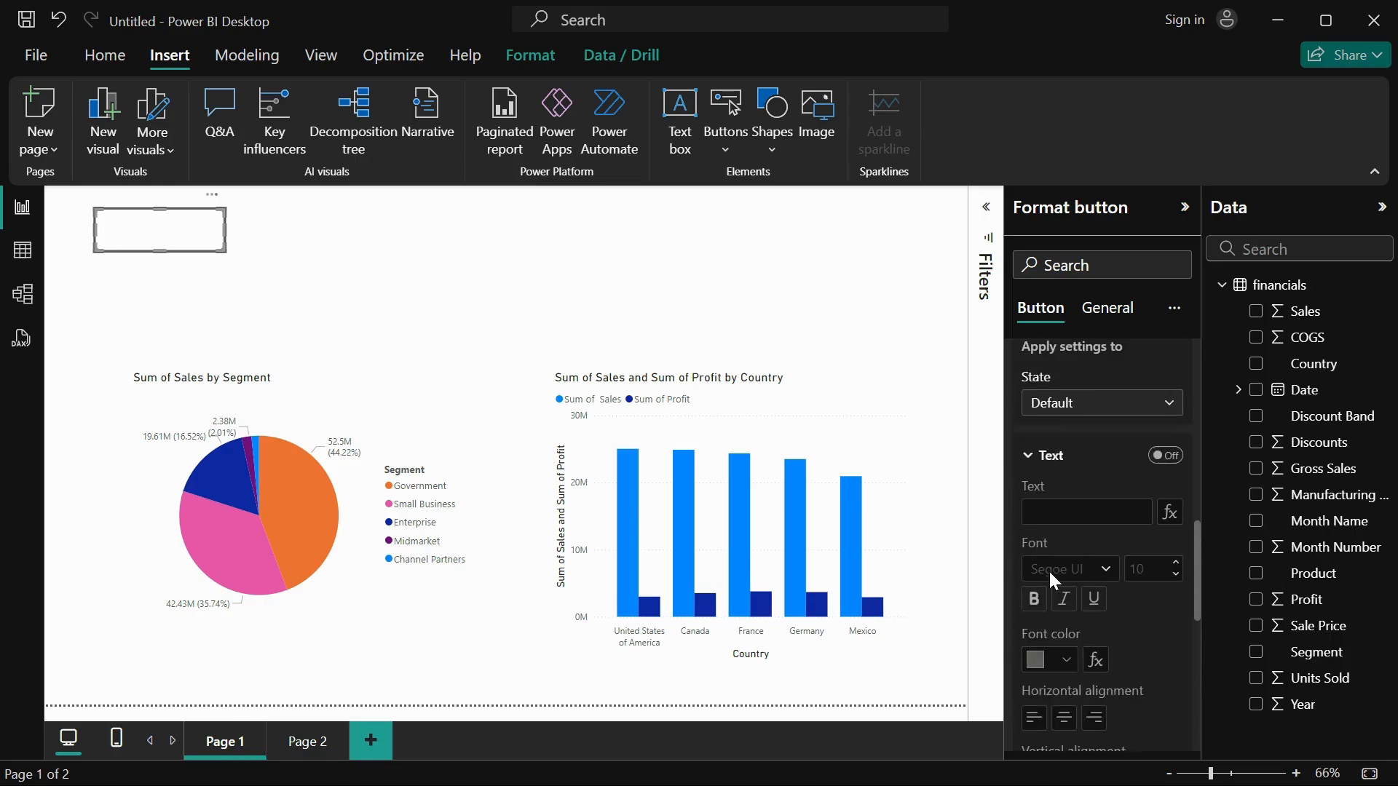
Step: Turn on the button's text, enter "Button" as the label and choose a bold Segoe UI font
scroll(1142, 459, down, 1)
click(1166, 456)
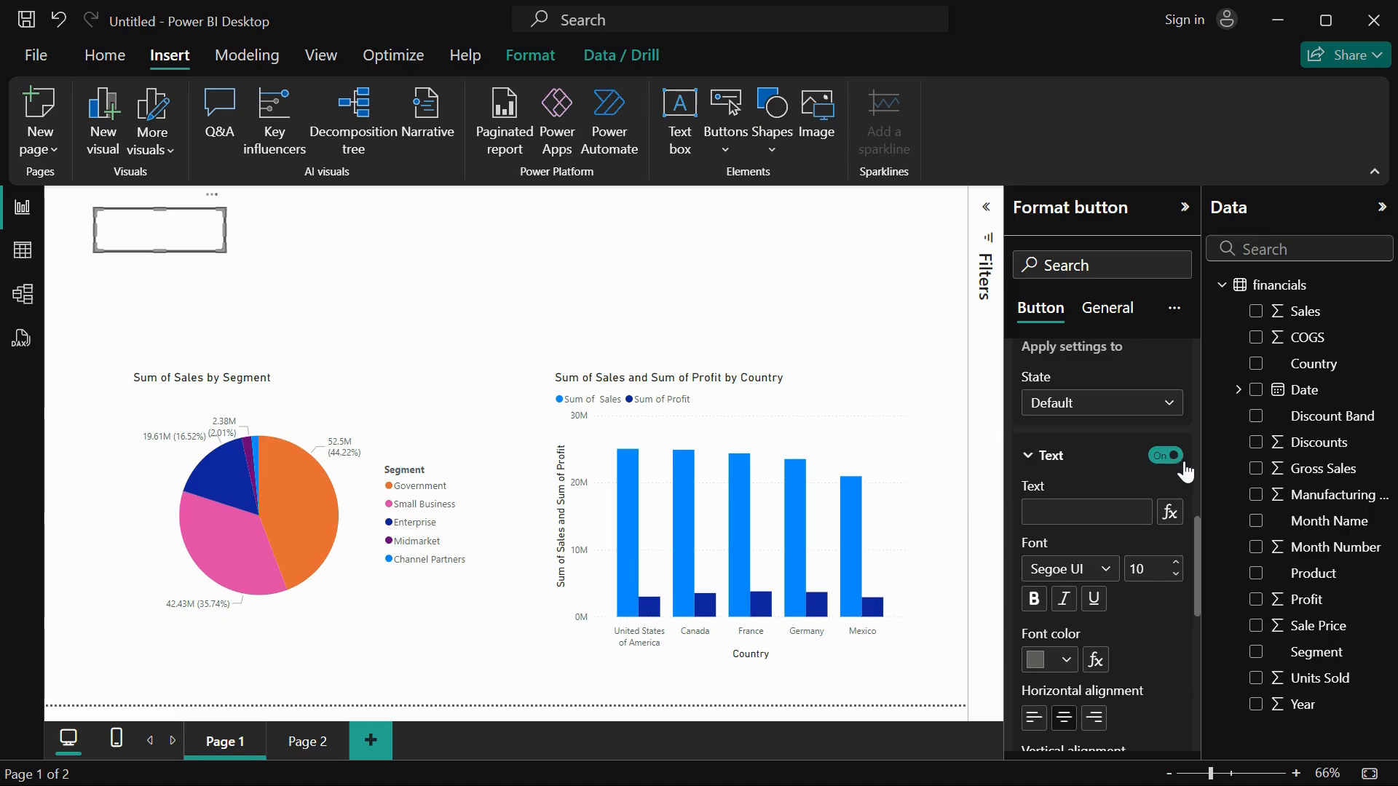
click(1112, 509)
click(1099, 569)
click(1142, 456)
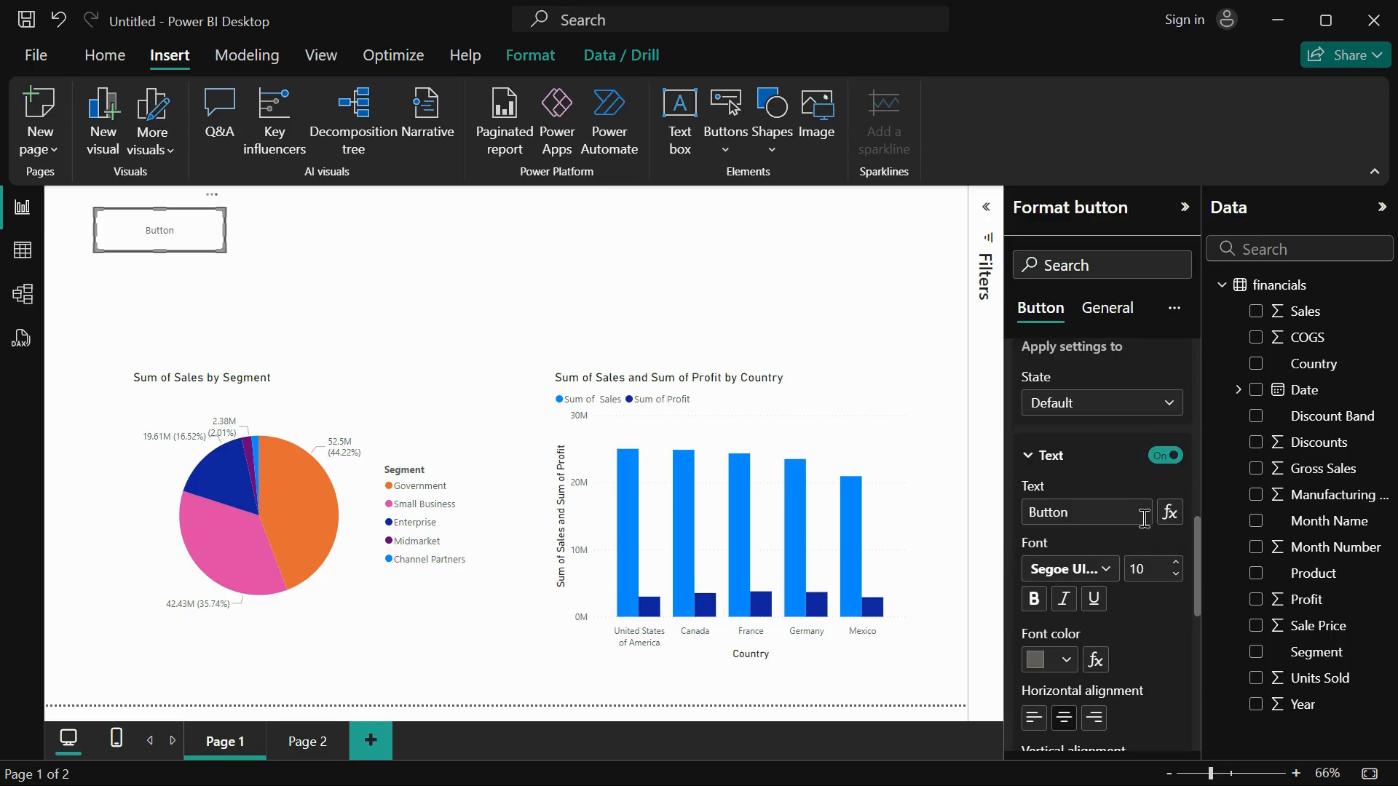
Step: Set the button label's font size to 20 and its font color to White, 10% darker
click(1175, 563)
click(1176, 563)
click(1175, 563)
click(1176, 564)
click(1176, 564)
click(1175, 563)
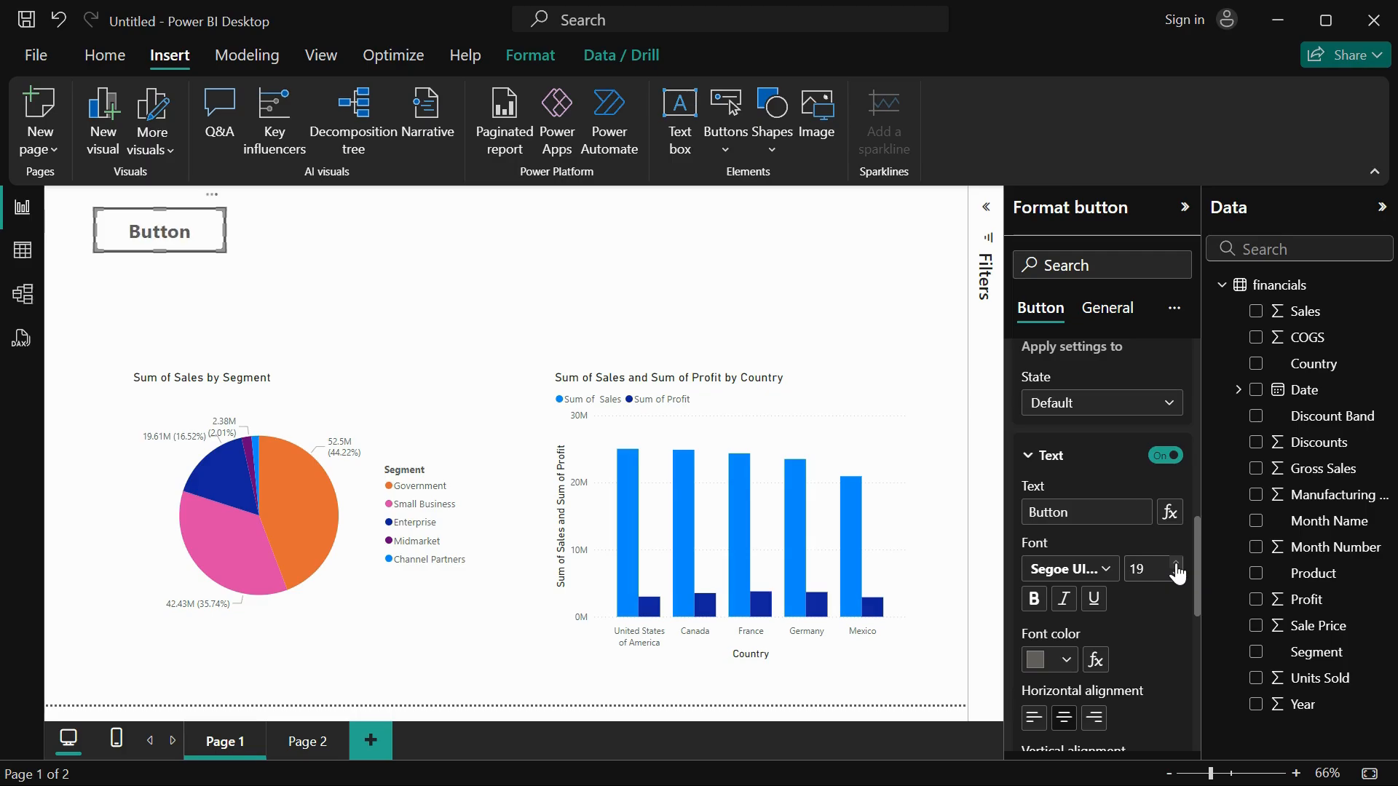
click(1175, 563)
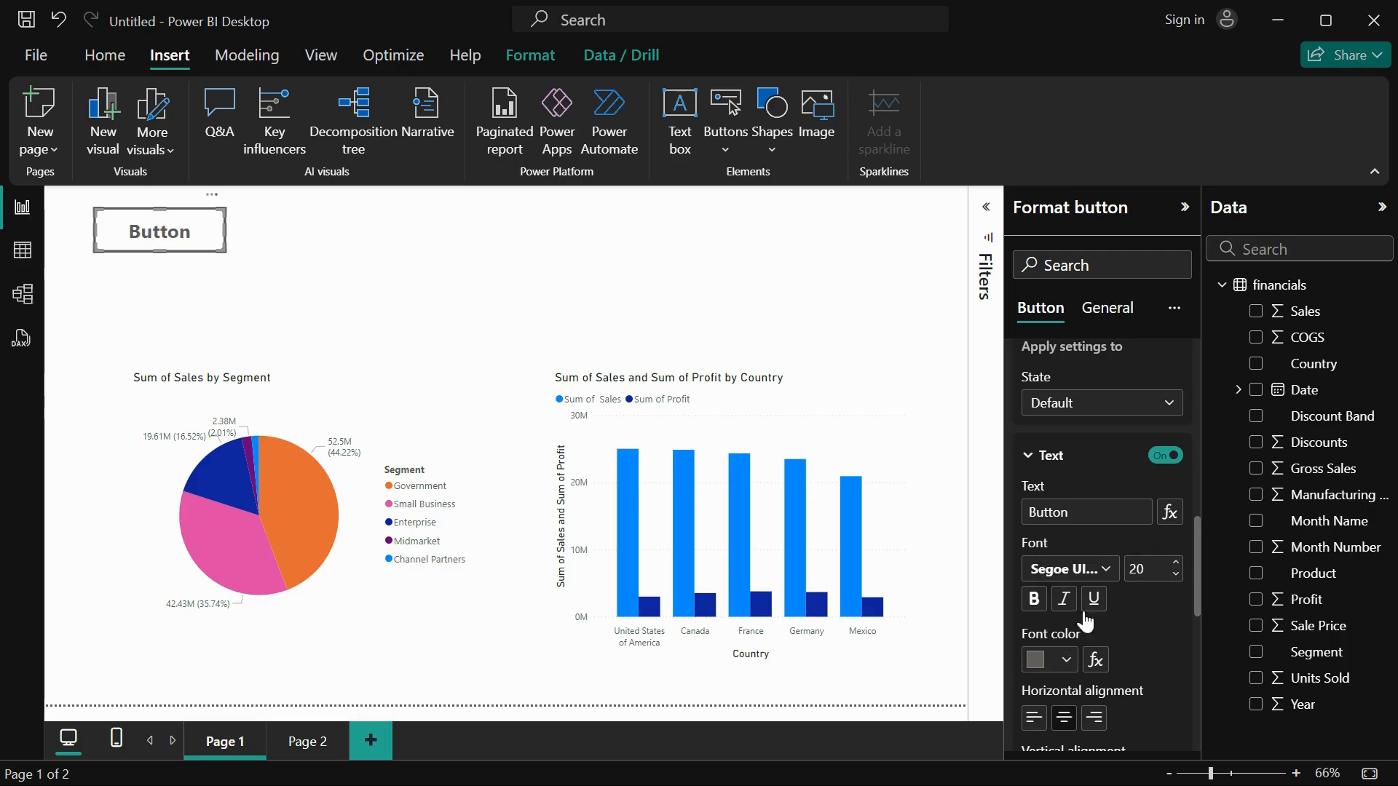
click(1056, 659)
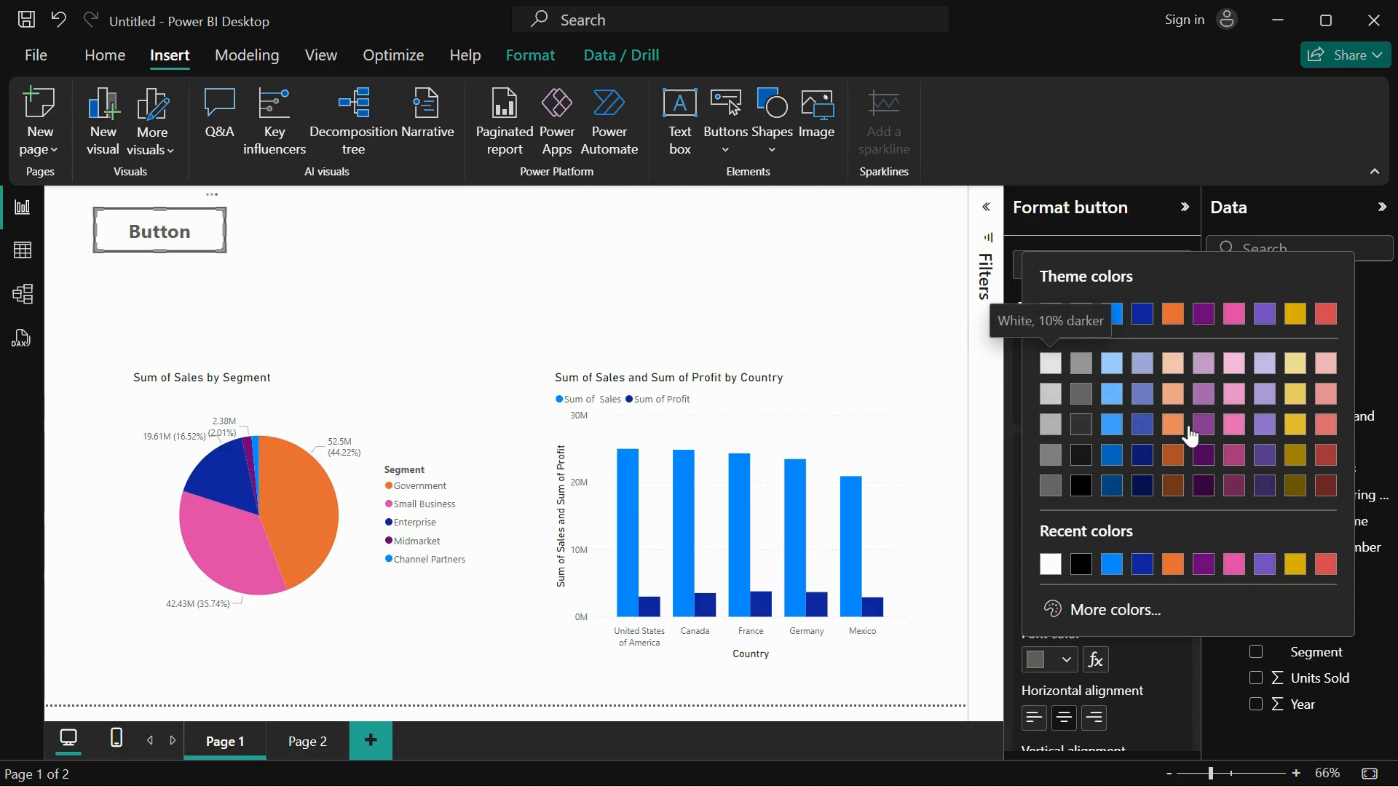
click(1051, 368)
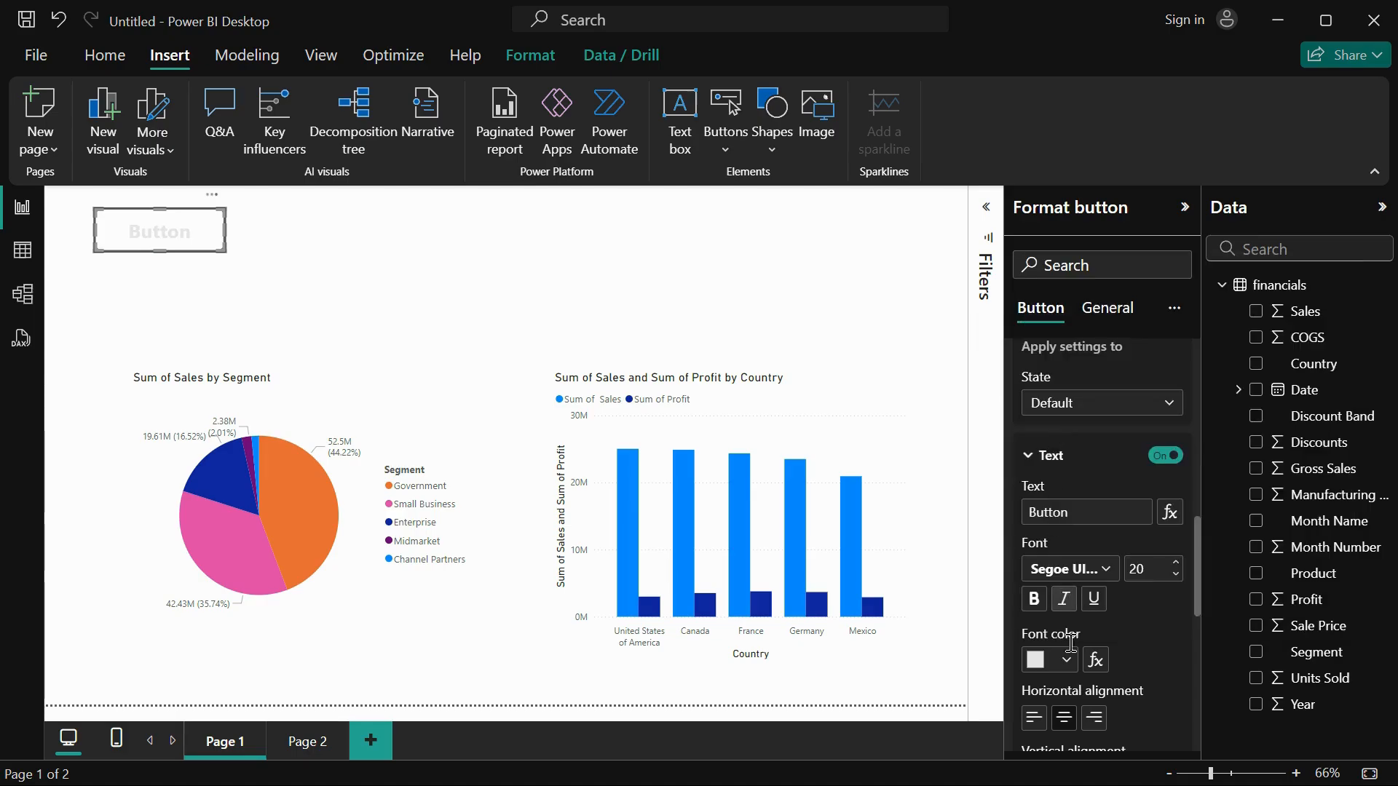
Step: Turn on the button's fill, choose a dark red fill color and set its transparency to 0%
scroll(1107, 661, down, 5)
scroll(1110, 662, up, 4)
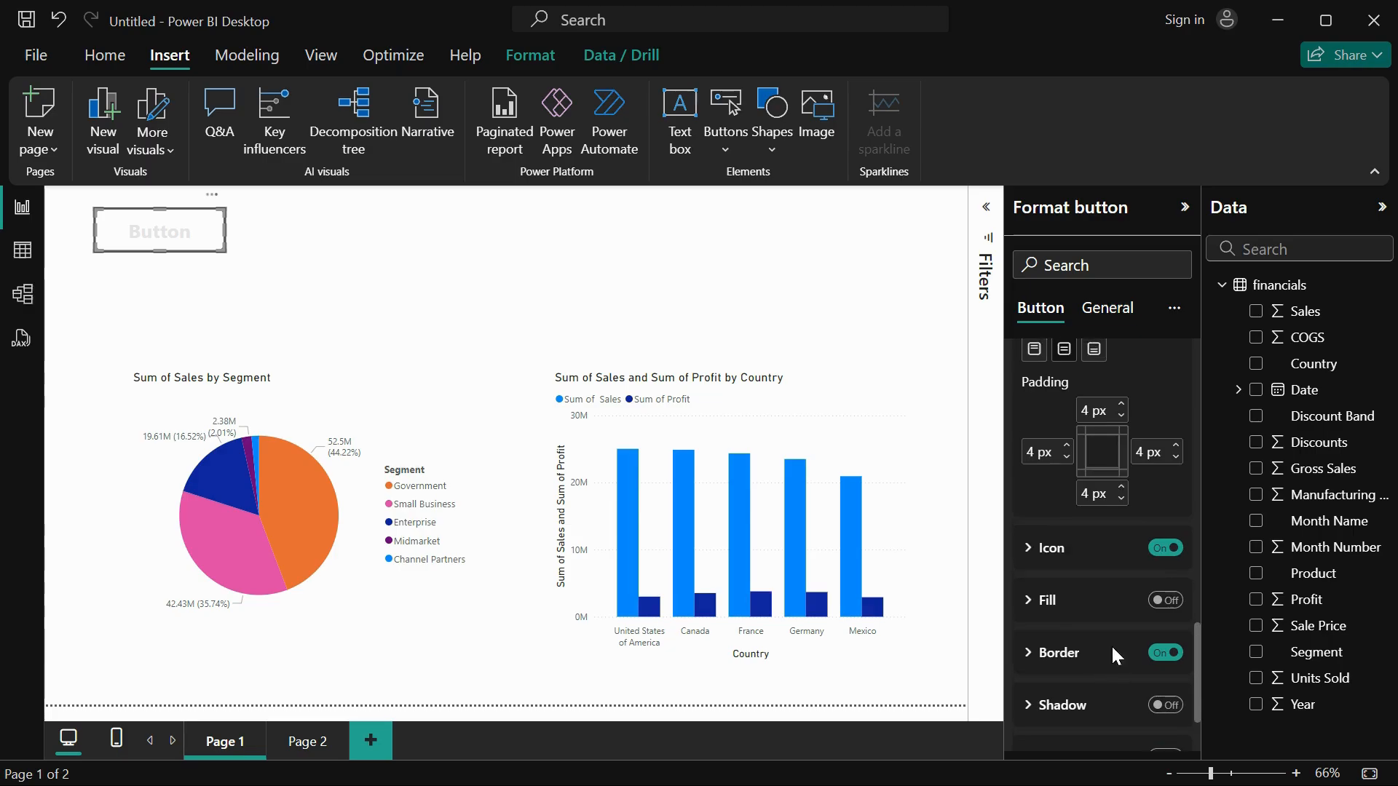
scroll(1115, 637, down, 5)
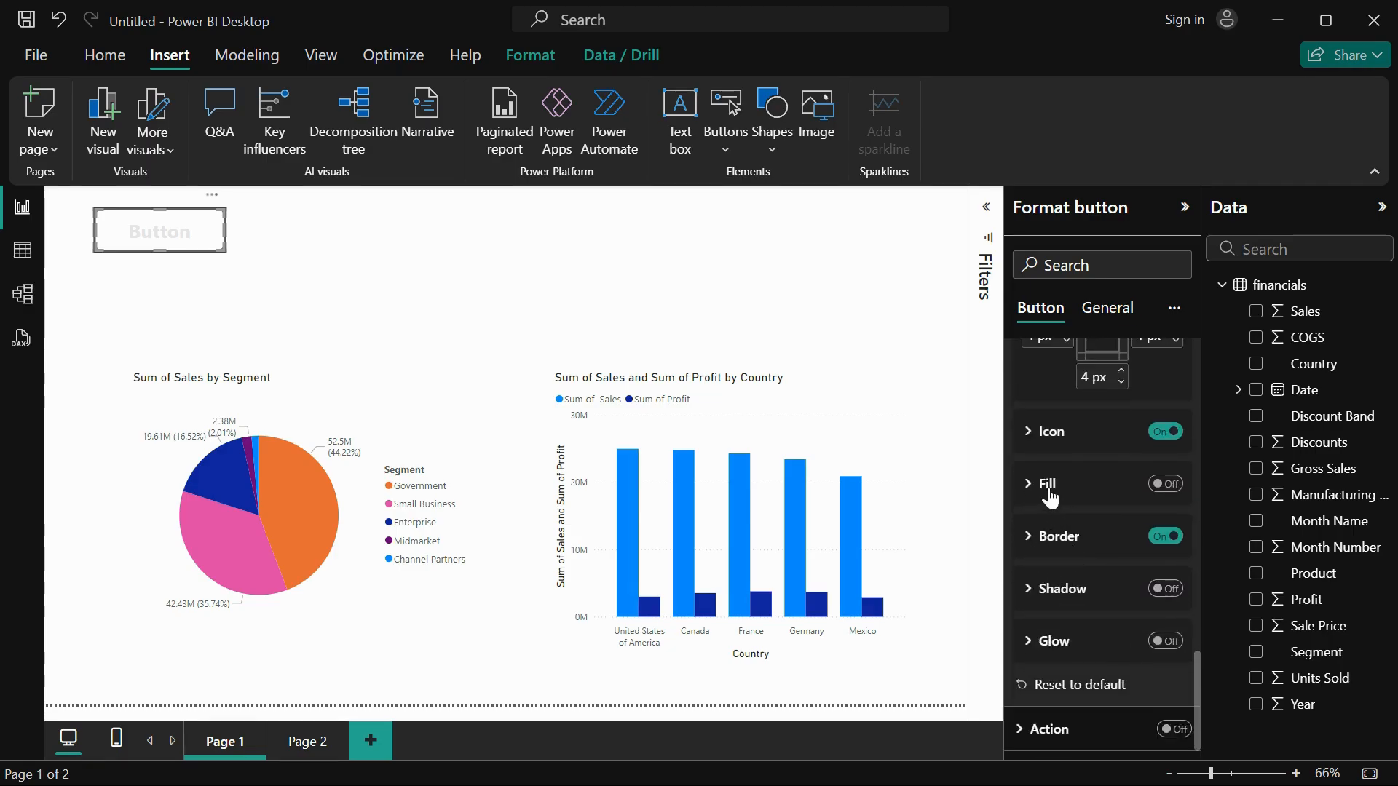
click(1169, 484)
click(1063, 487)
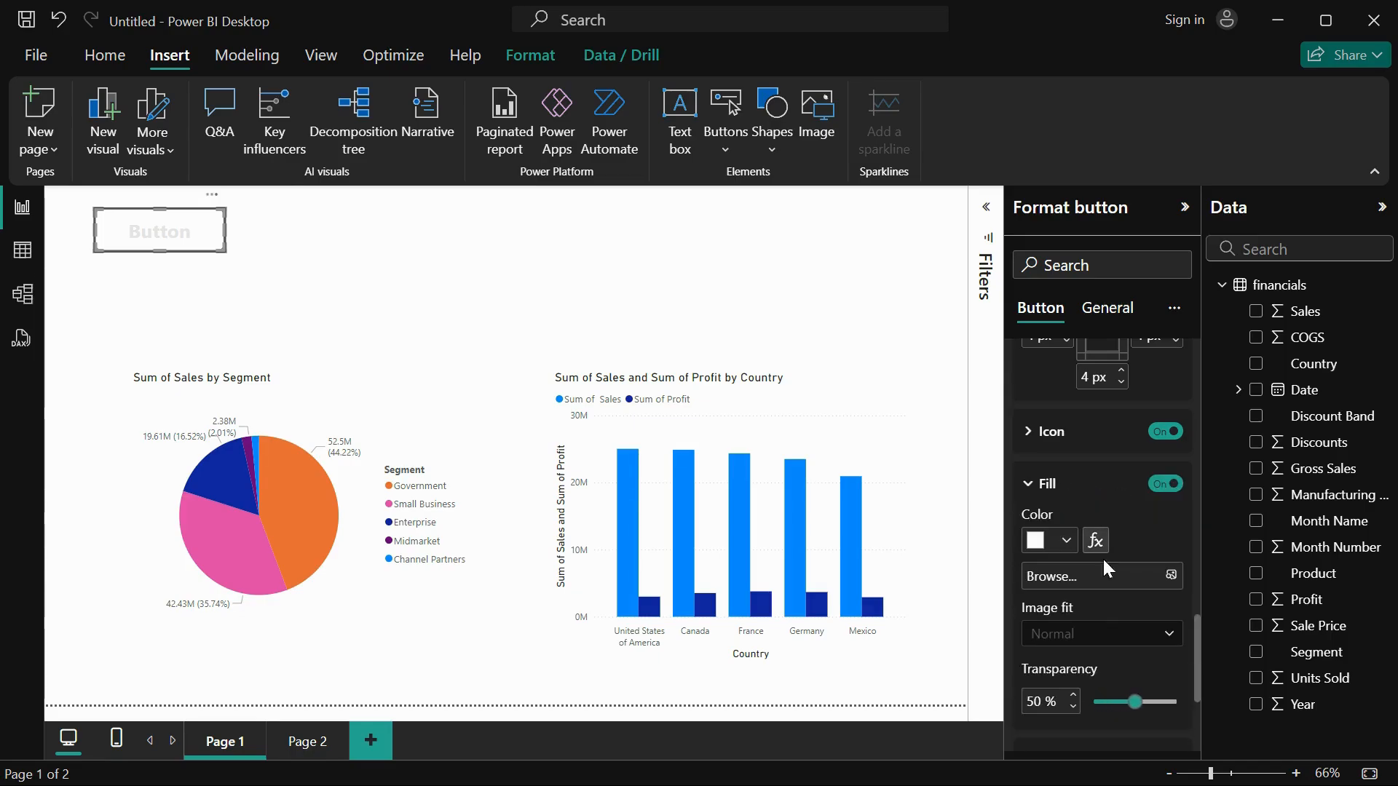
click(1066, 540)
click(1326, 372)
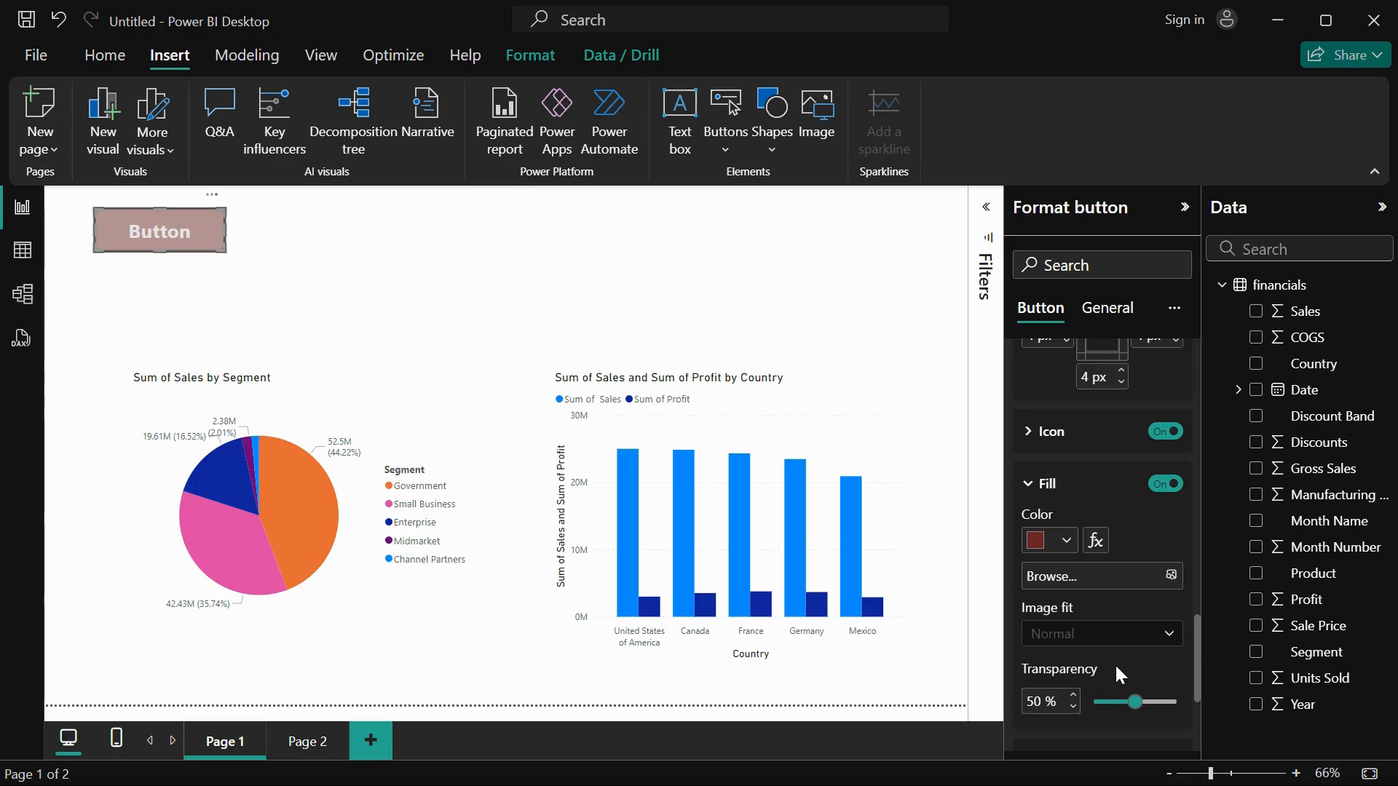
drag(1140, 700, 1084, 697)
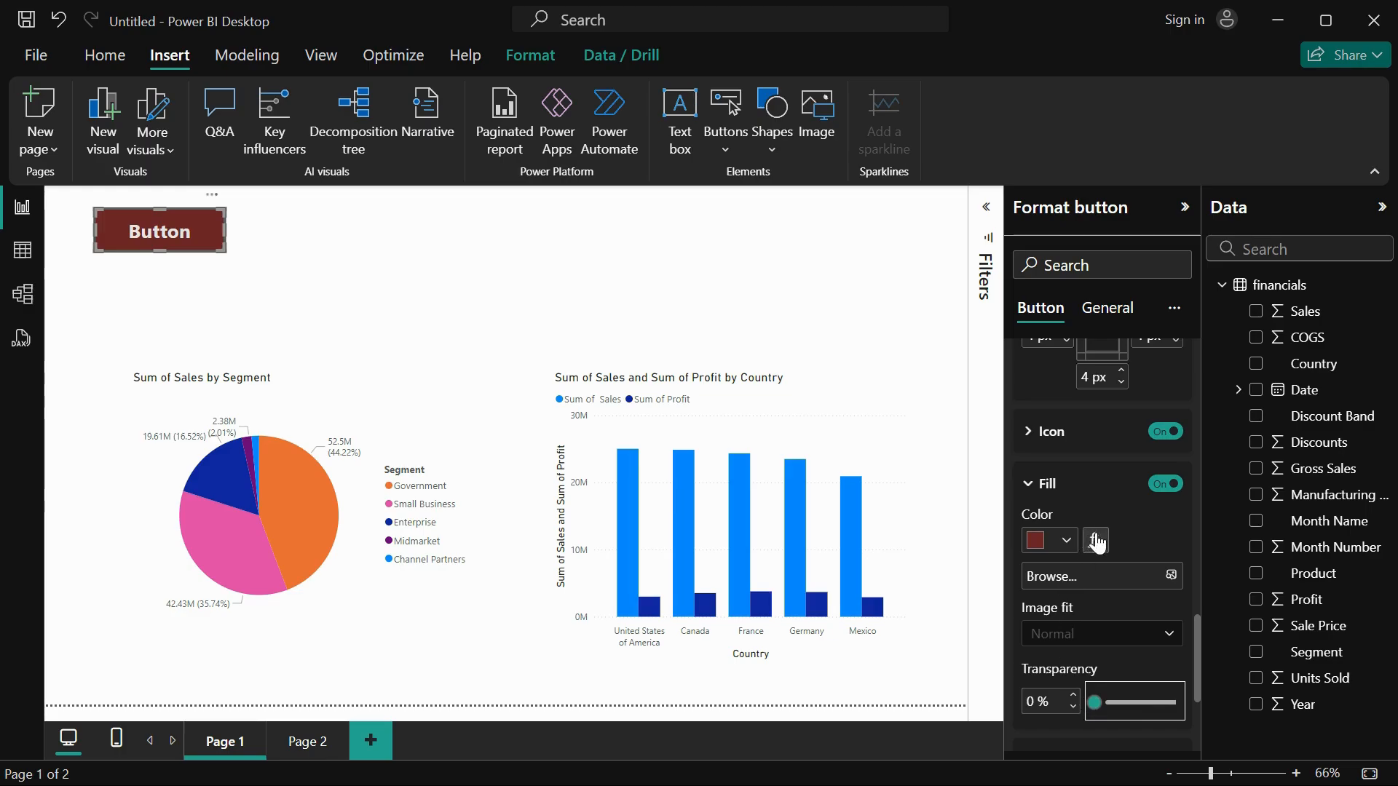
Step: Try left horizontal alignment and top and bottom vertical alignment on the button label, ending with centered and middle
scroll(1092, 648, down, 3)
scroll(1106, 591, up, 2)
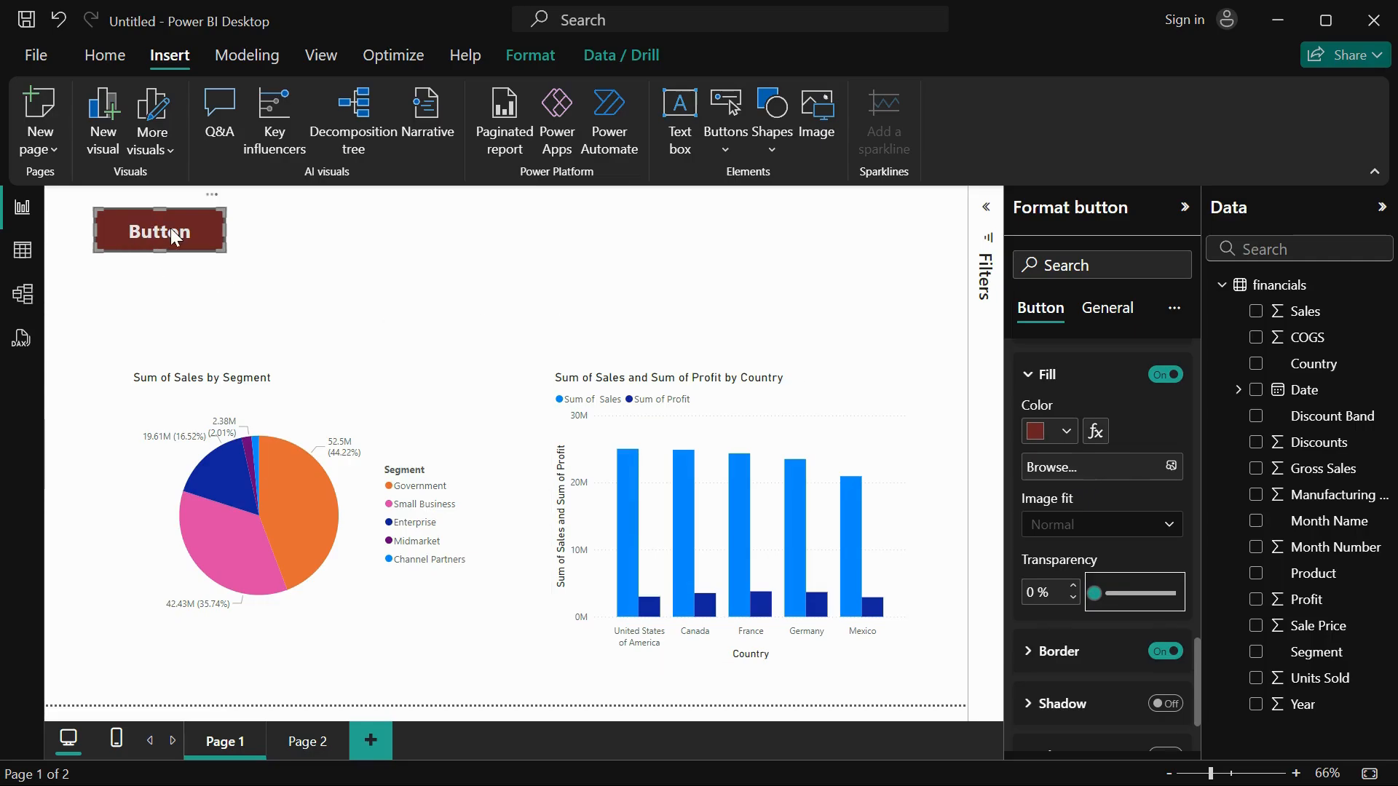
scroll(1124, 484, up, 5)
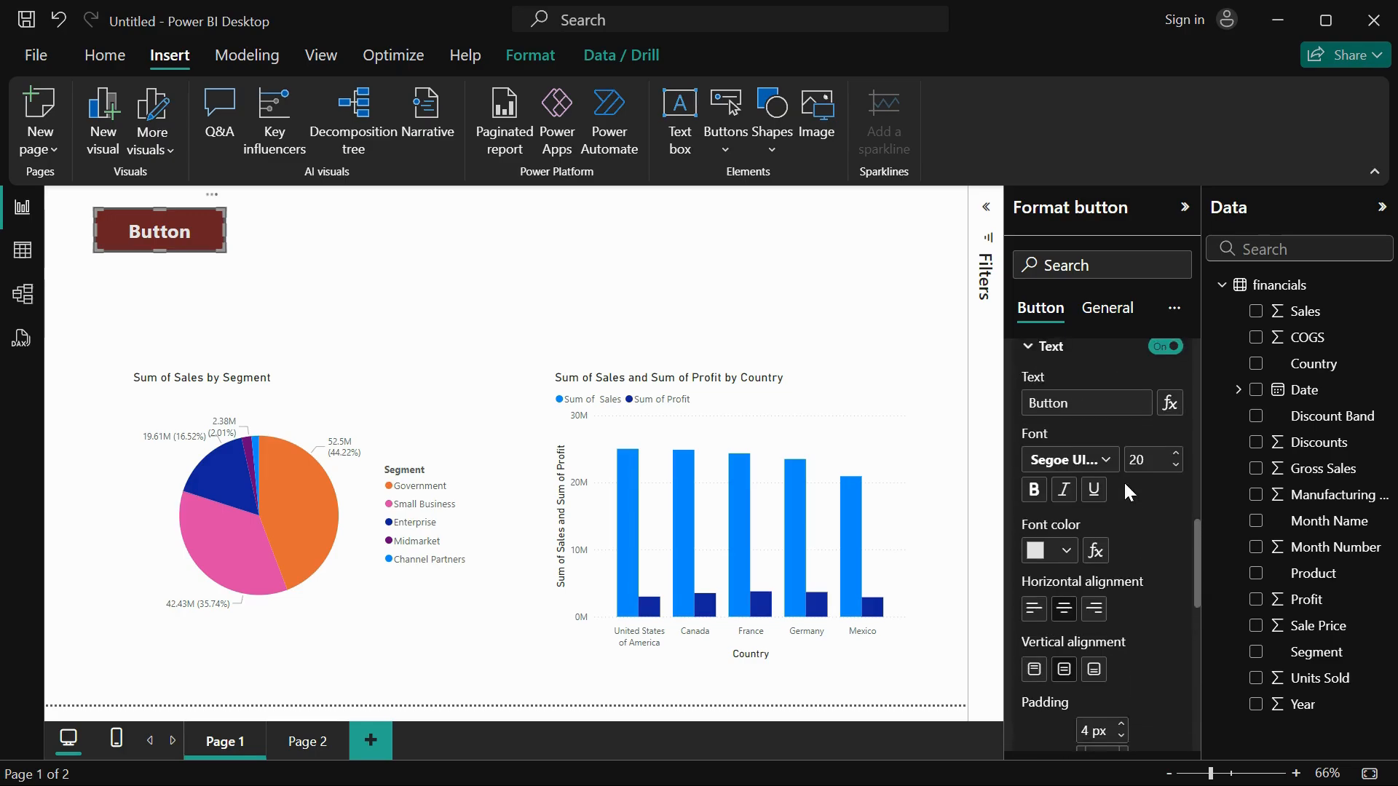
scroll(1075, 561, down, 2)
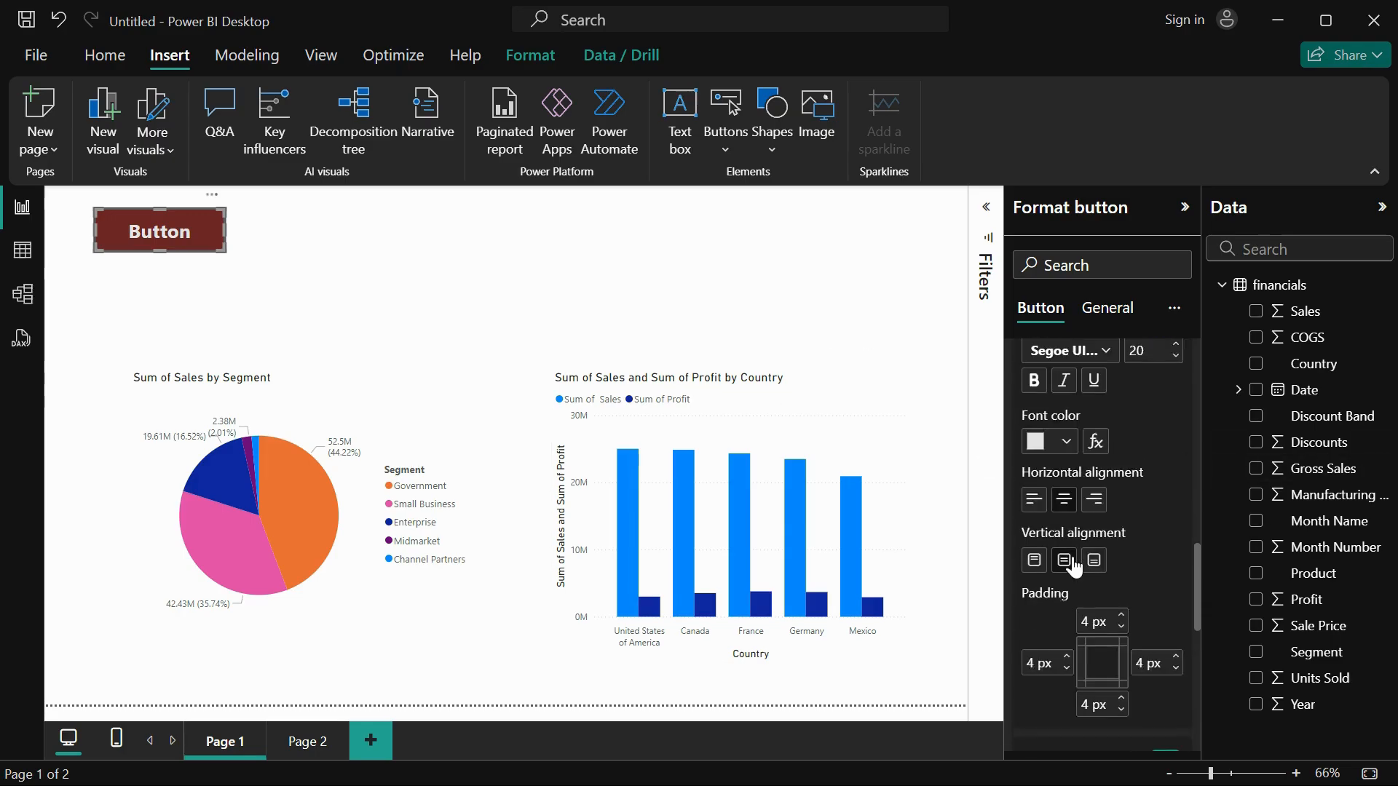
click(1034, 500)
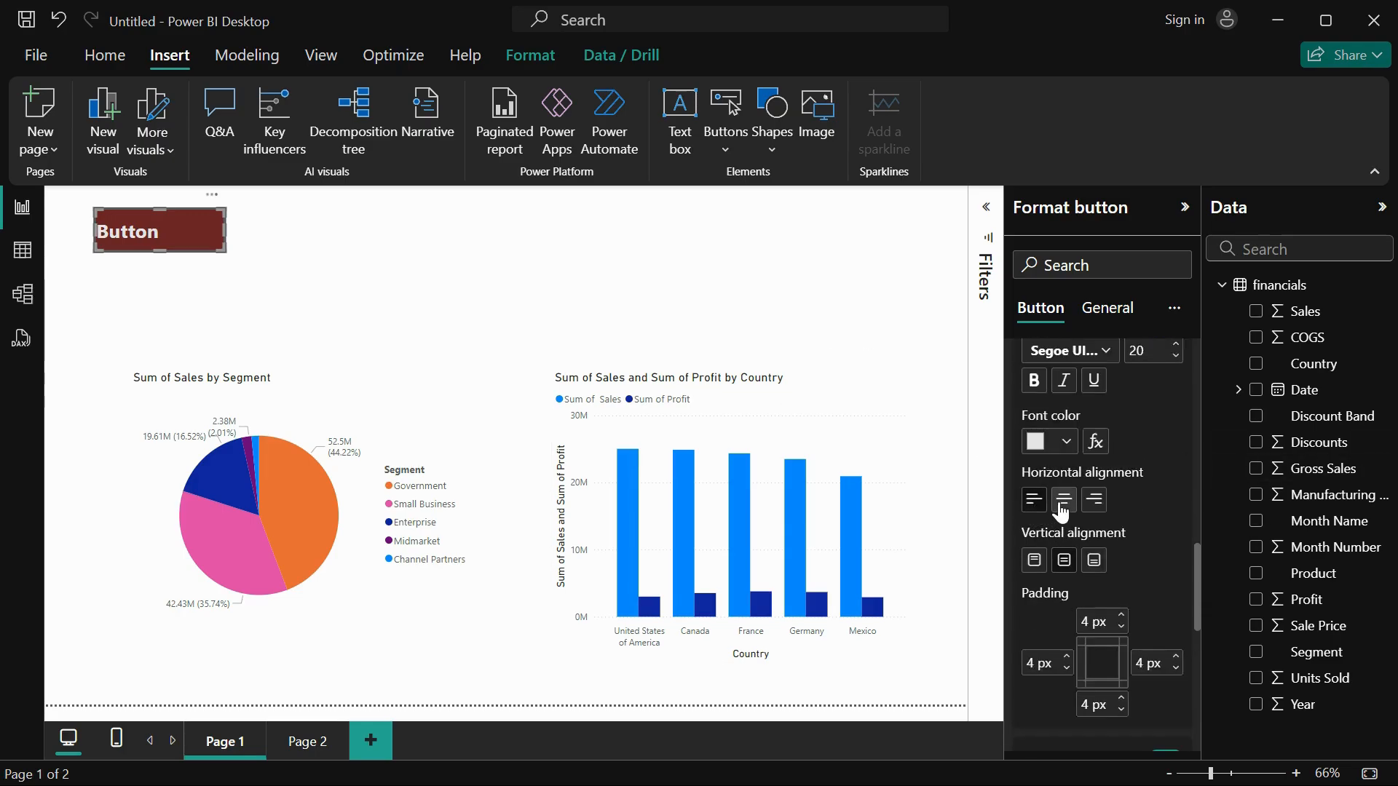
click(1063, 503)
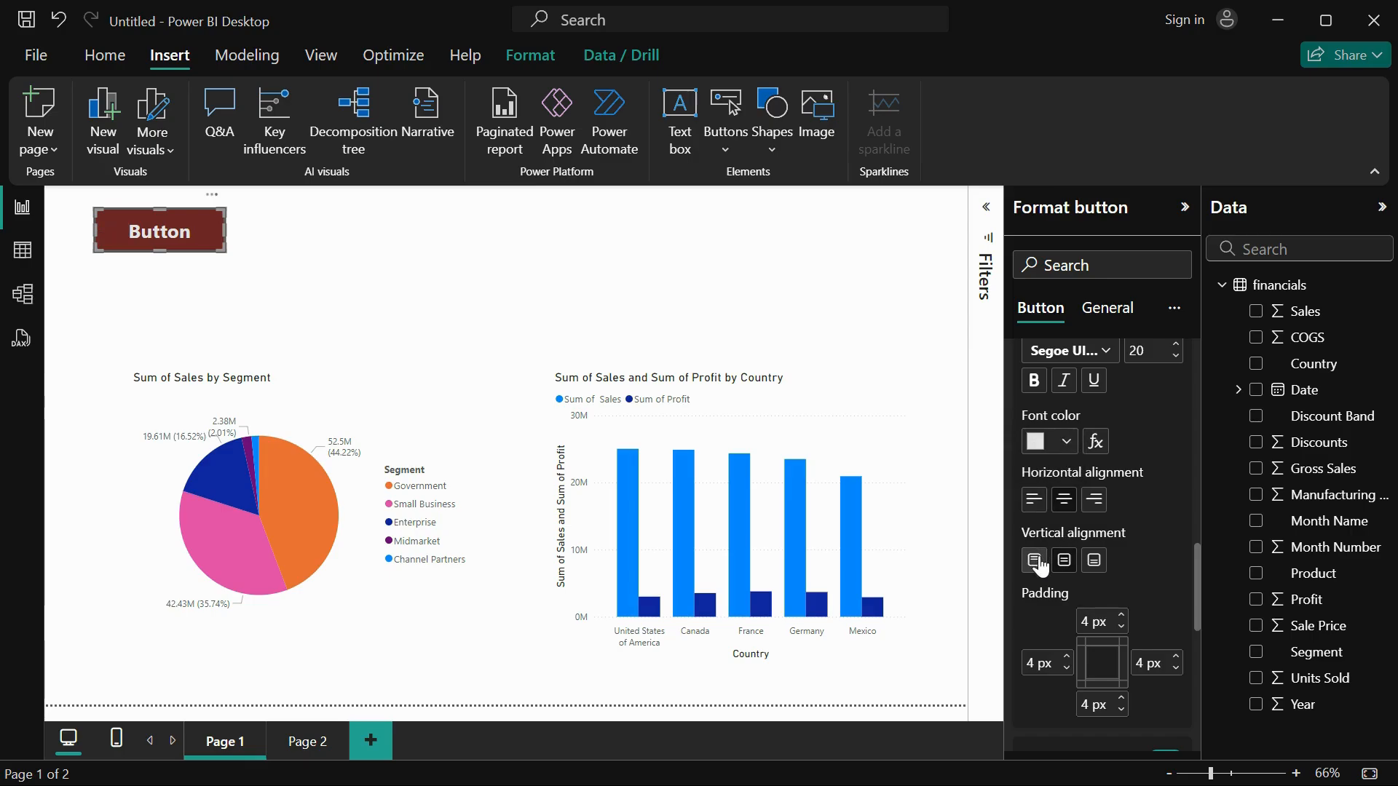
click(1035, 562)
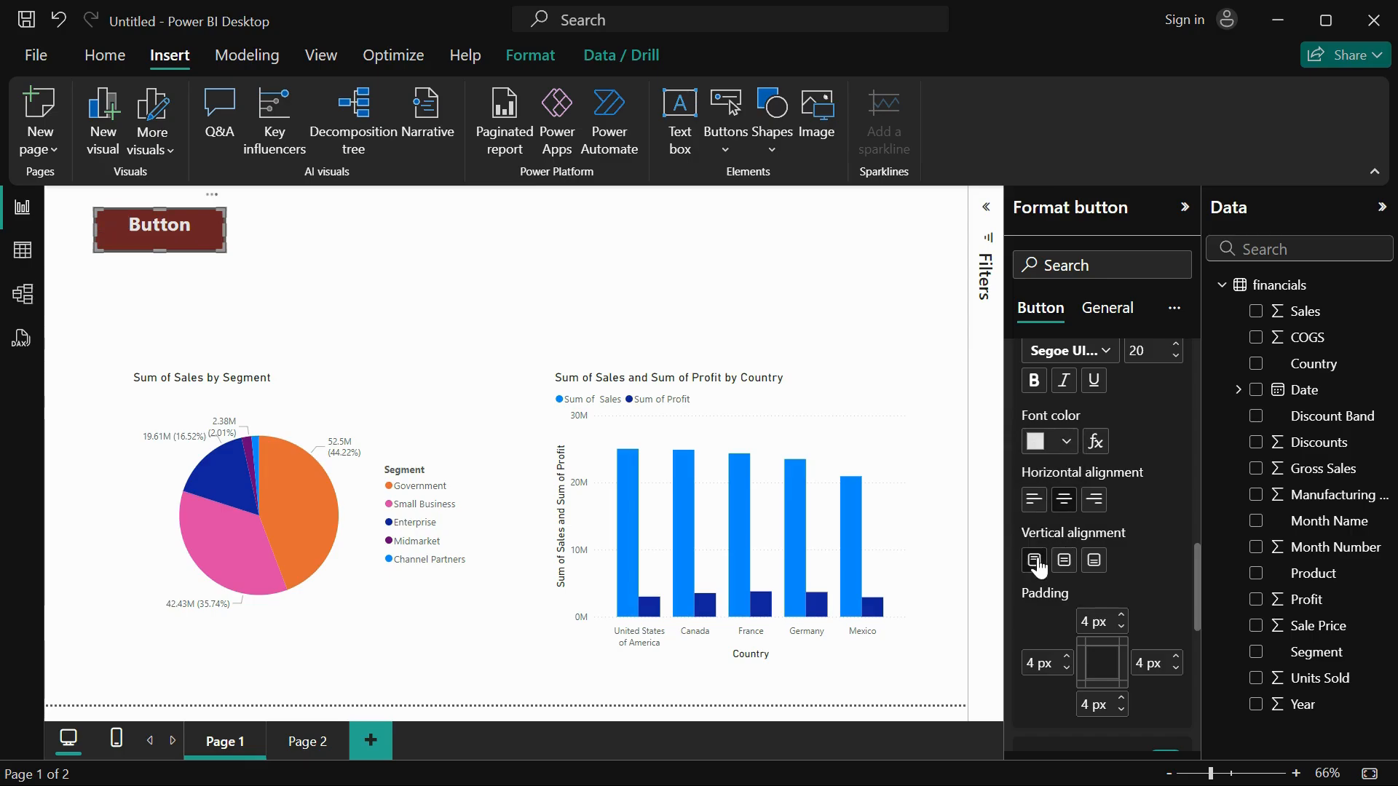
click(1064, 562)
click(1094, 562)
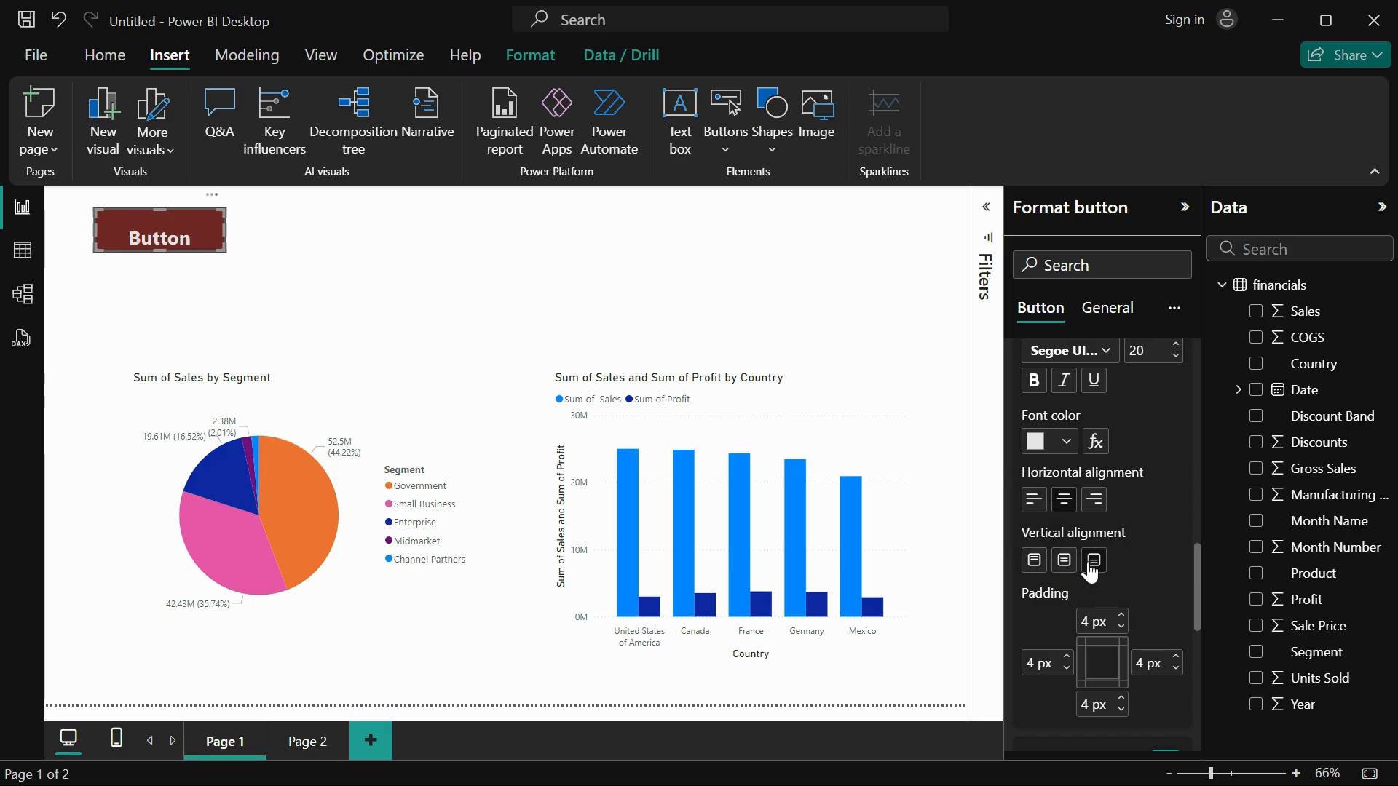
click(1064, 562)
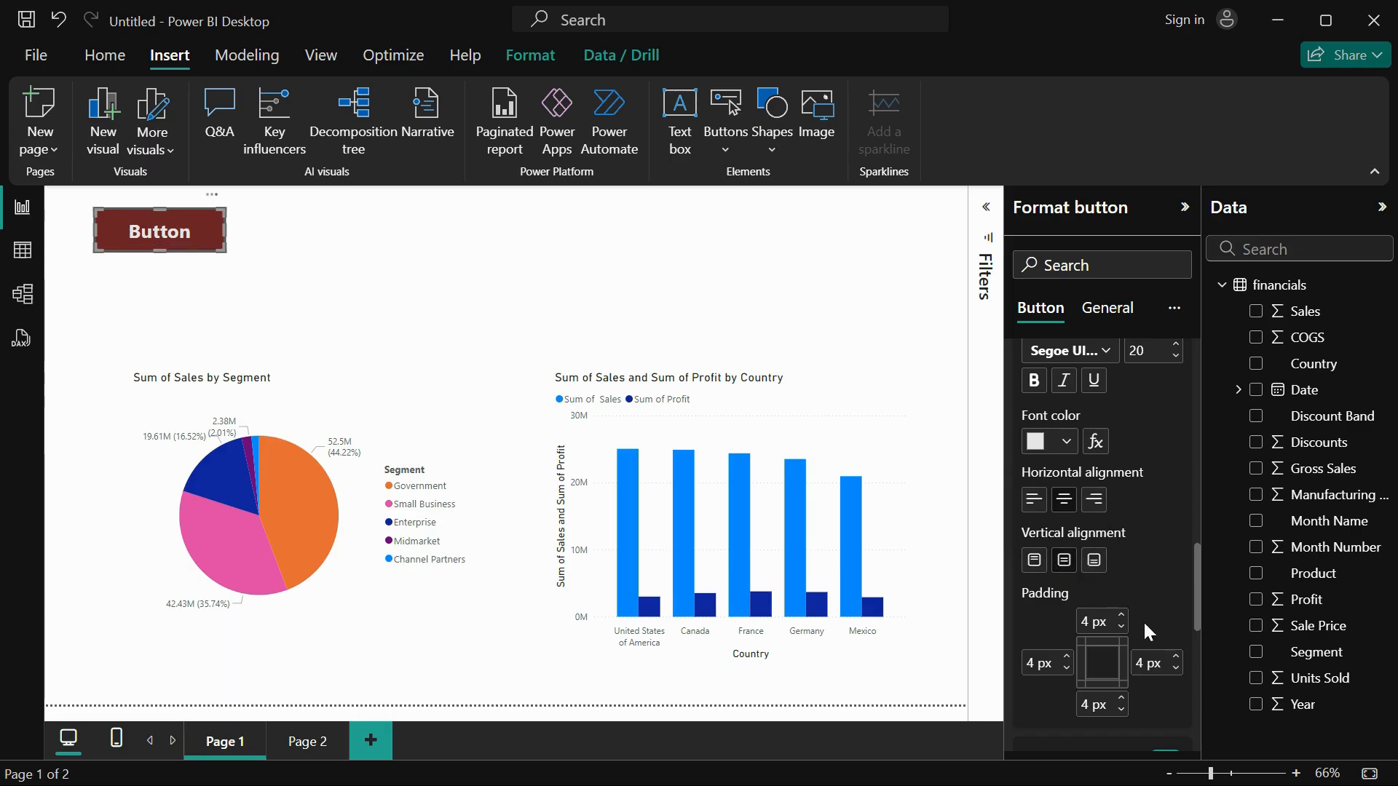
Step: Examine the button's text padding, fill and border color, width and transparency settings
scroll(1136, 626, down, 3)
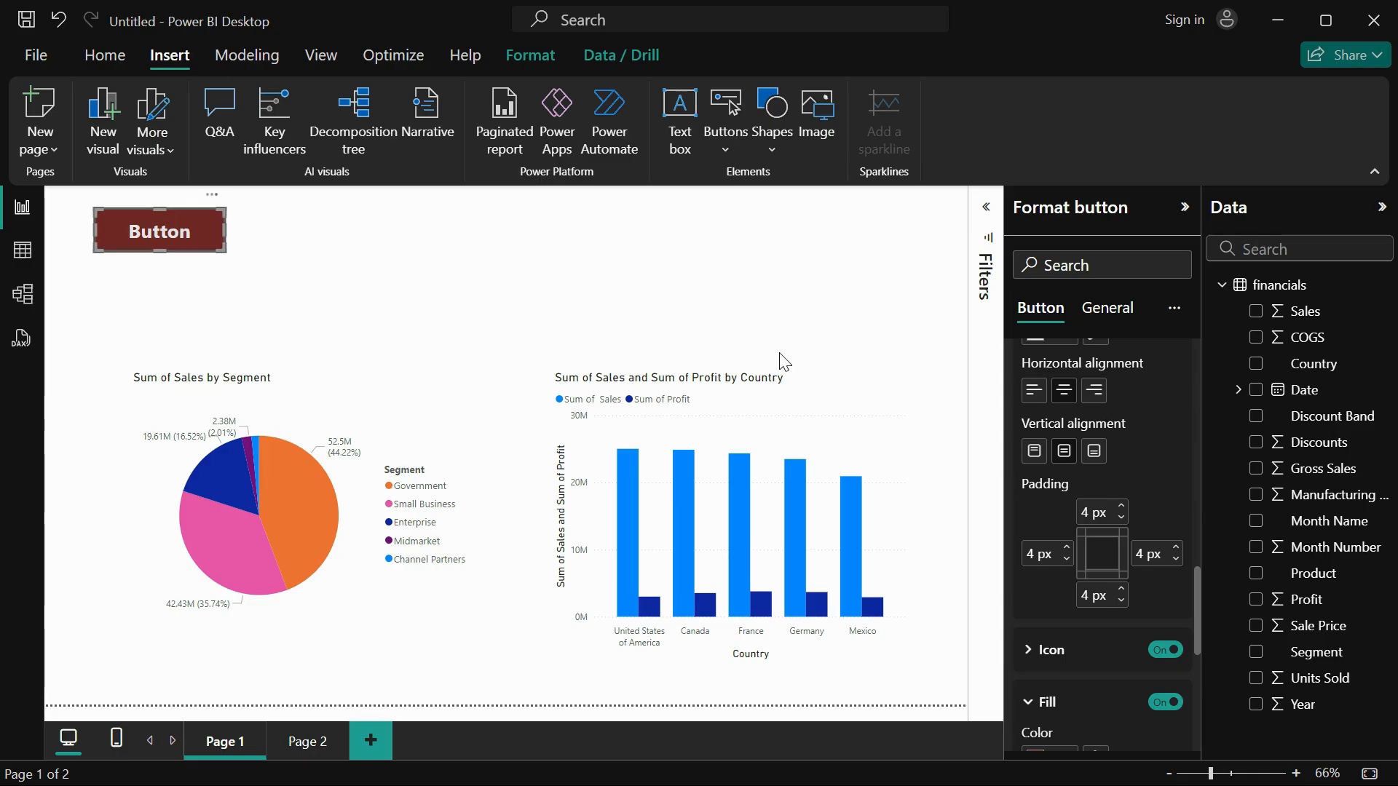
scroll(1165, 502, down, 5)
scroll(1070, 423, up, 2)
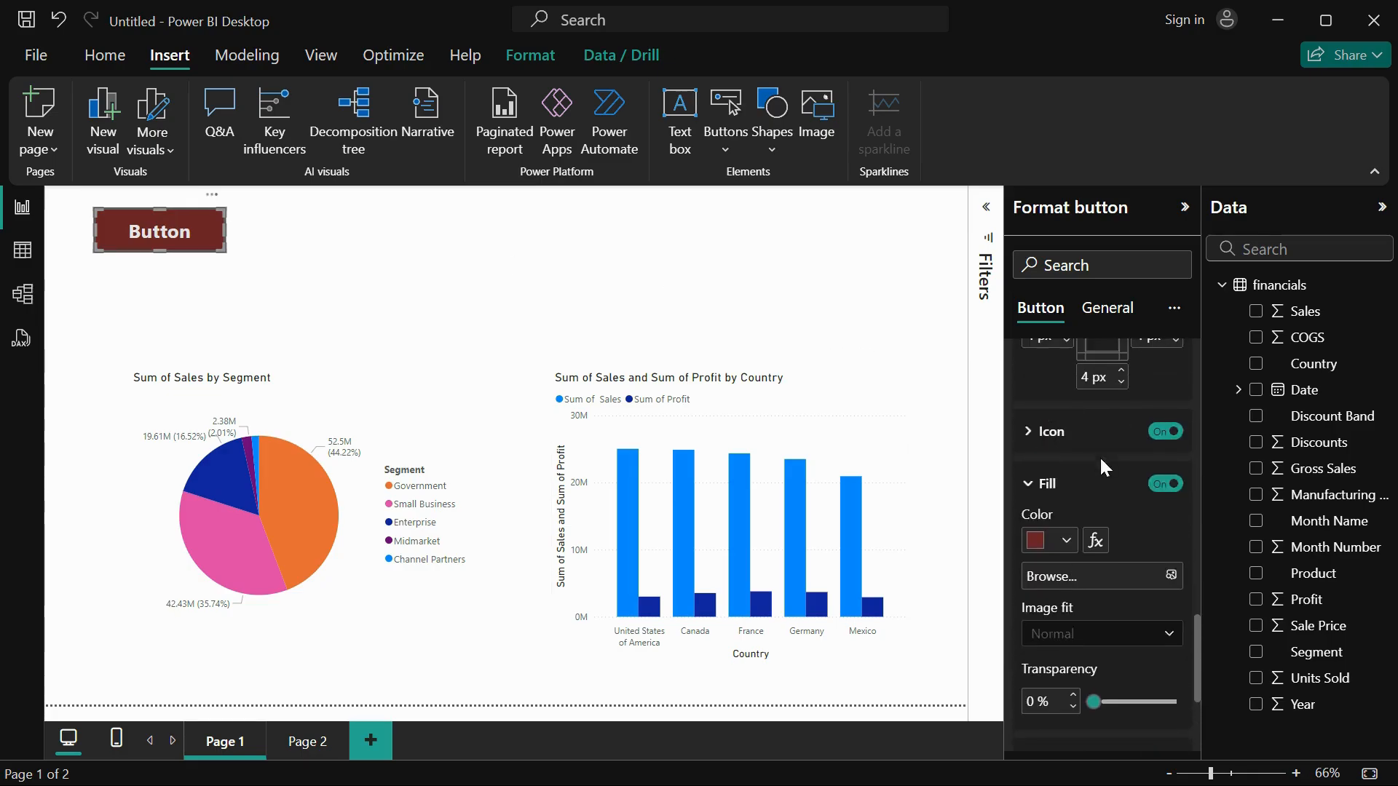
scroll(1092, 473, down, 3)
click(1059, 537)
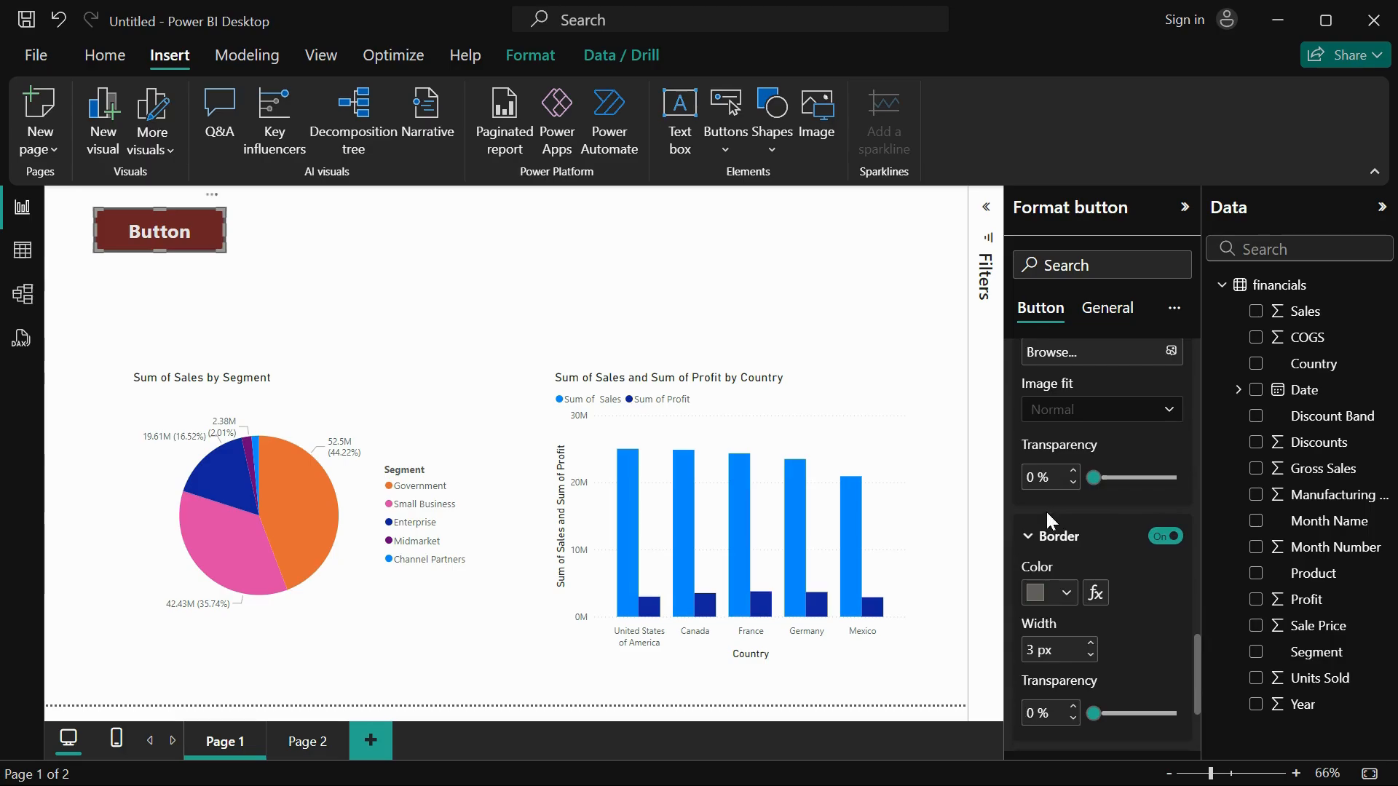
scroll(1102, 556, down, 2)
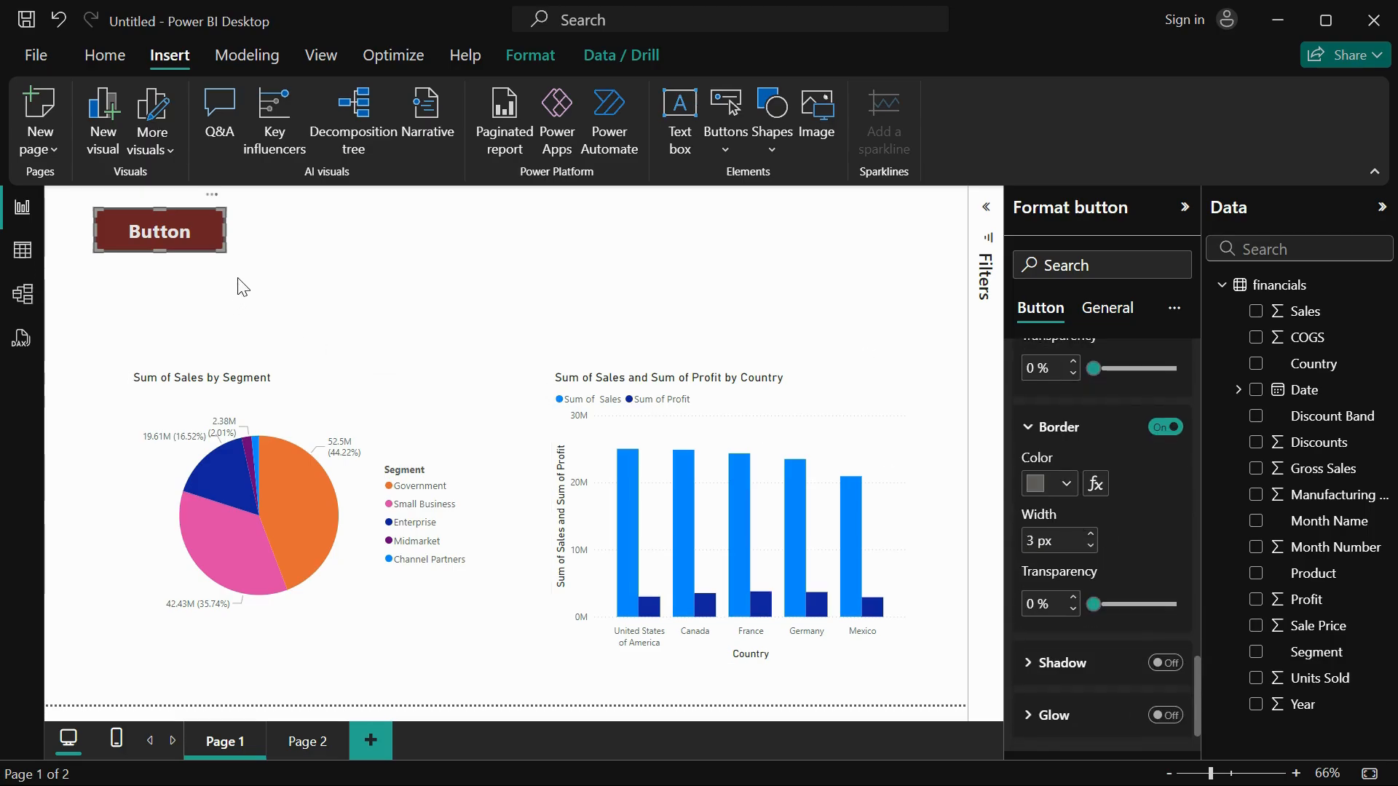
click(263, 262)
click(223, 248)
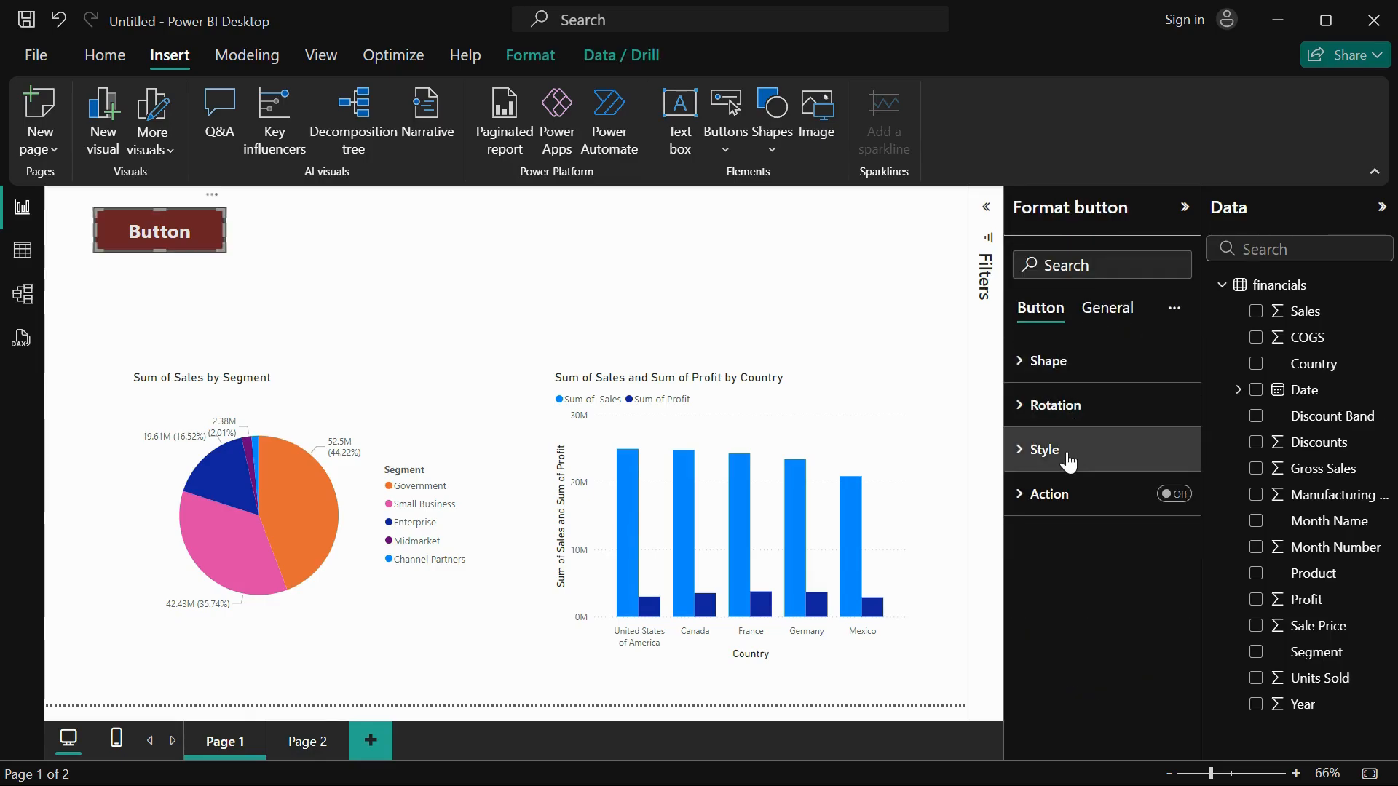
Step: Set the button's border color to black and adjust the border width
click(1068, 455)
scroll(1114, 502, down, 10)
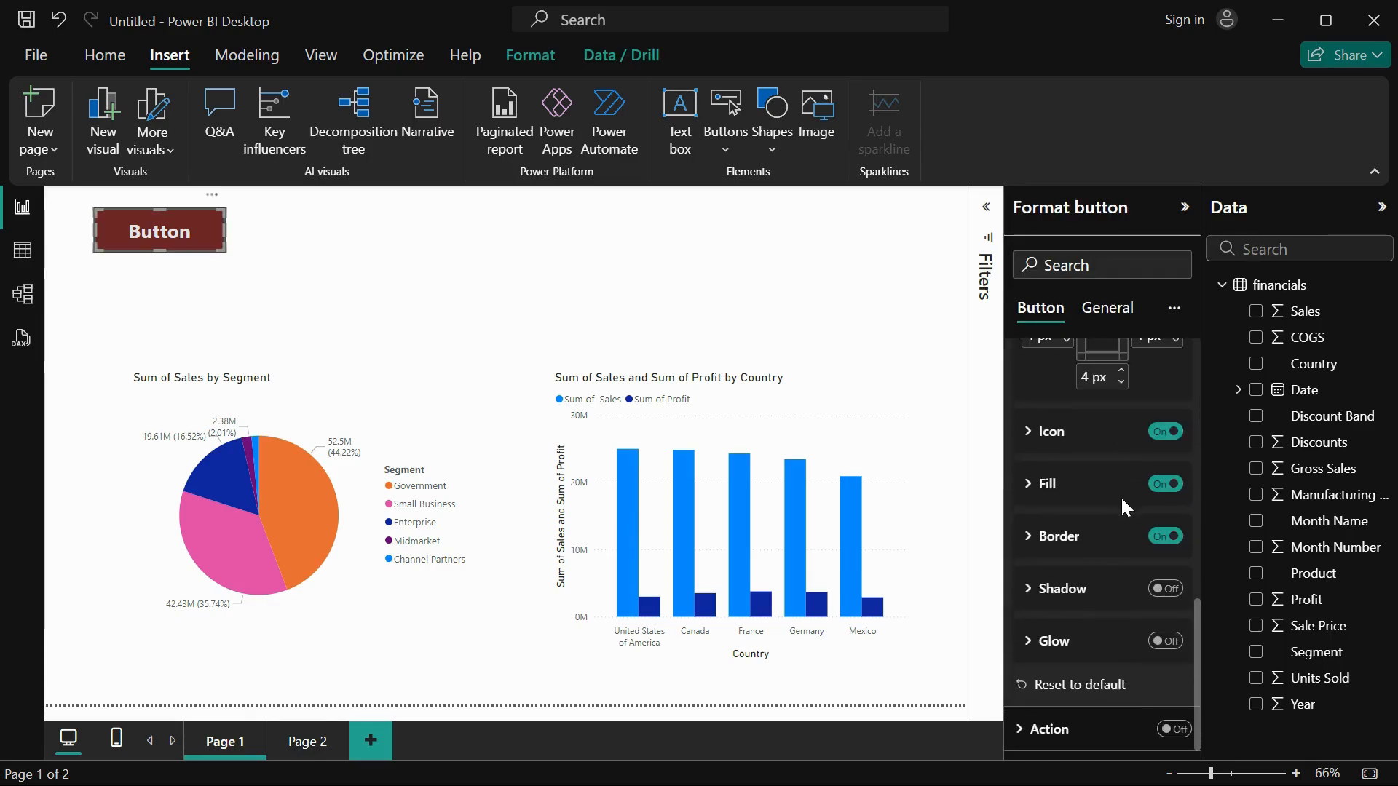
click(1055, 536)
scroll(1116, 513, down, 3)
click(1070, 412)
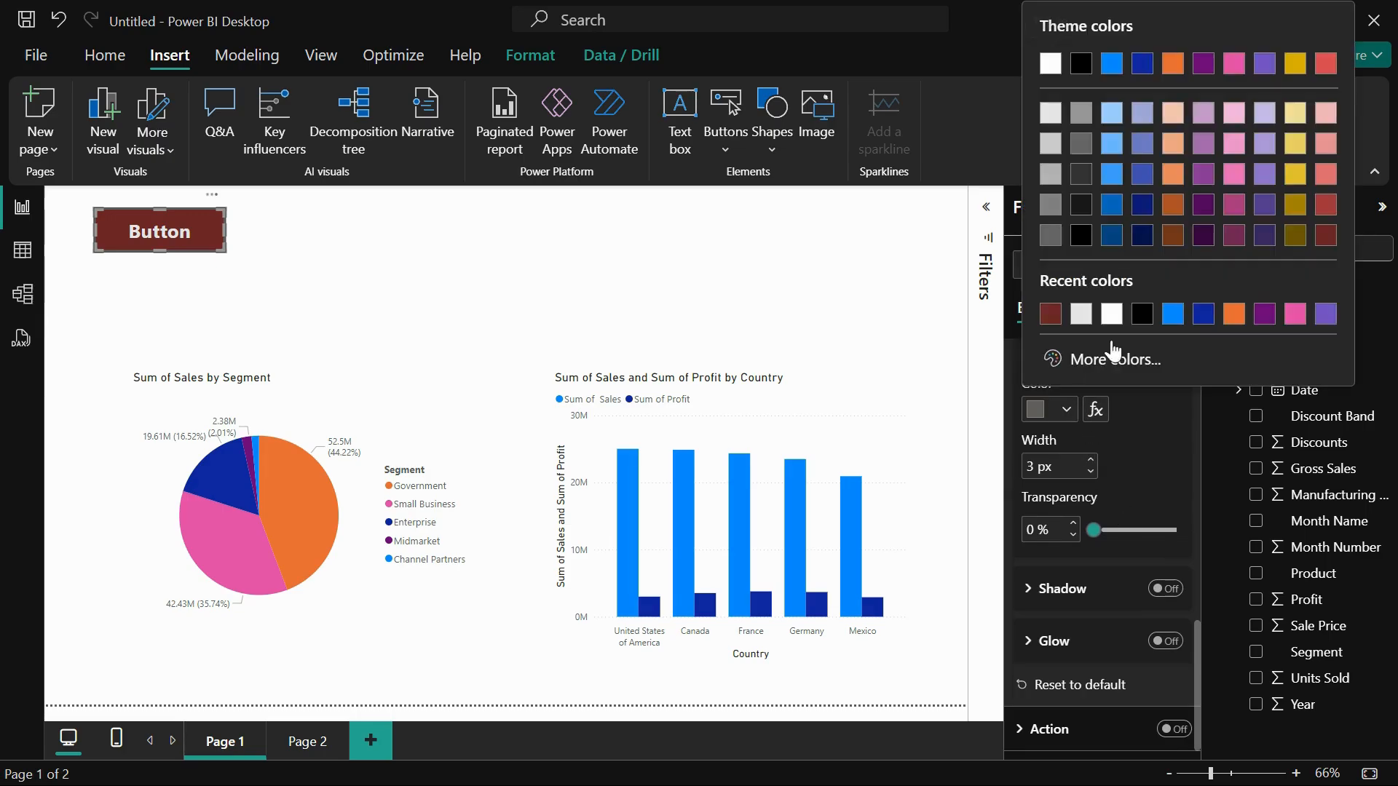
click(1145, 315)
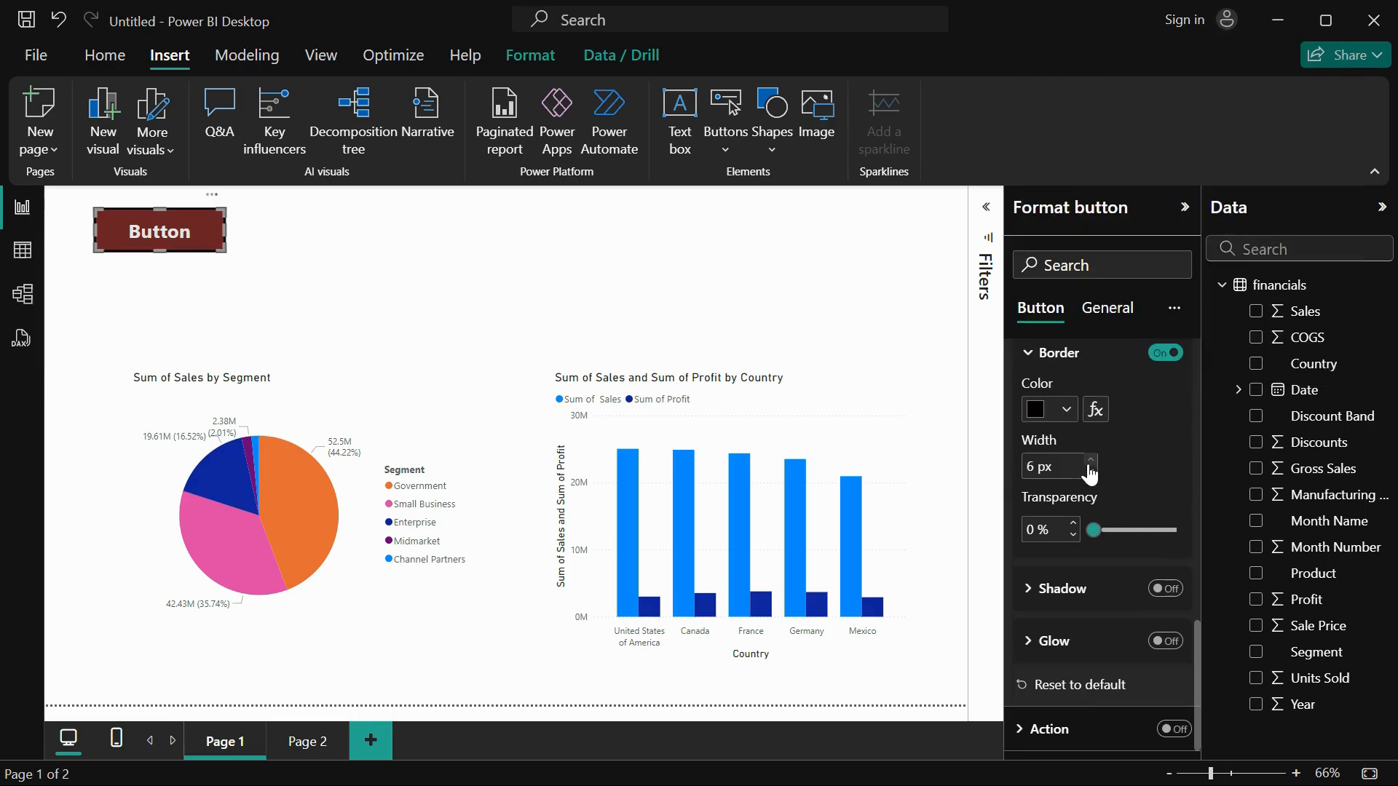
click(1091, 471)
click(1092, 473)
click(329, 257)
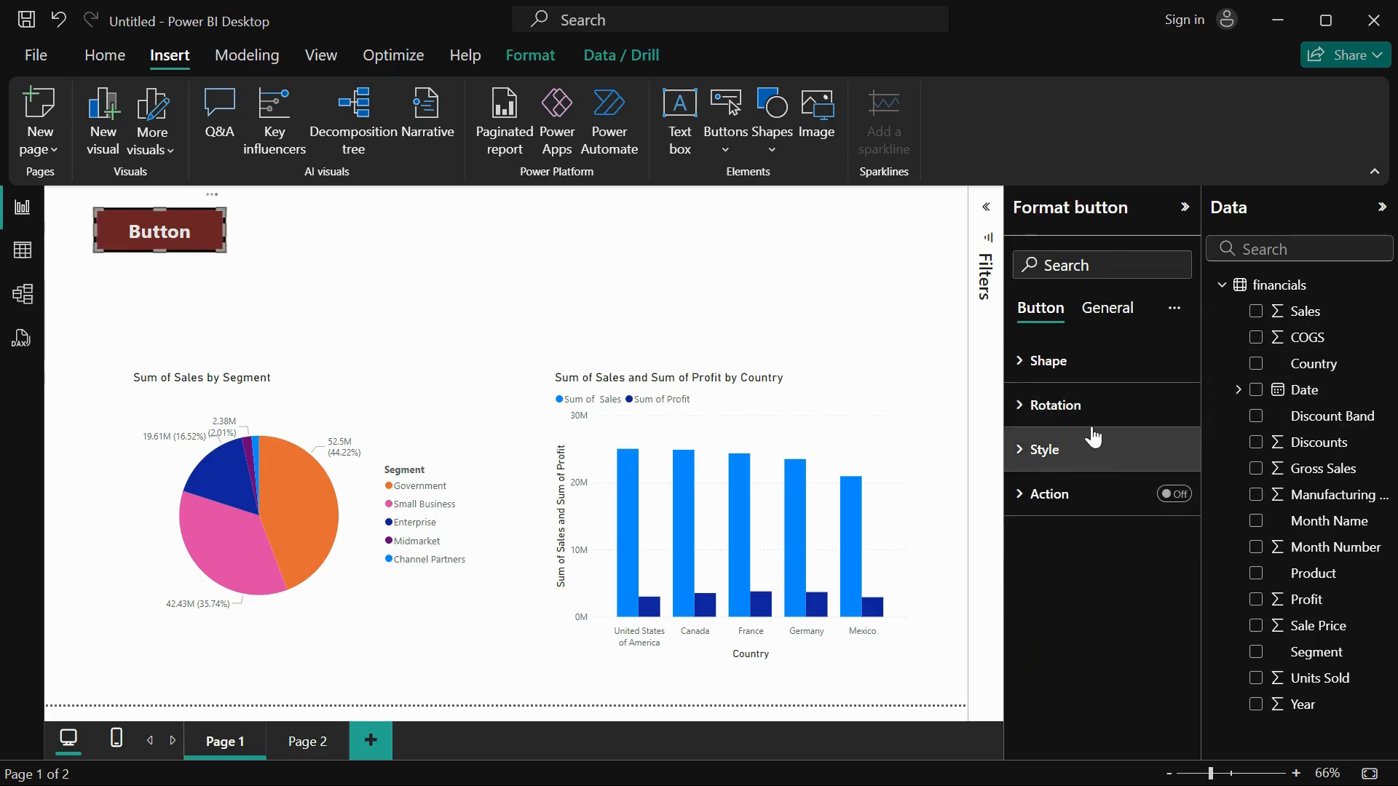
Step: Turn on the button's action and set its type to Page navigation after trying Bookmark
click(1048, 508)
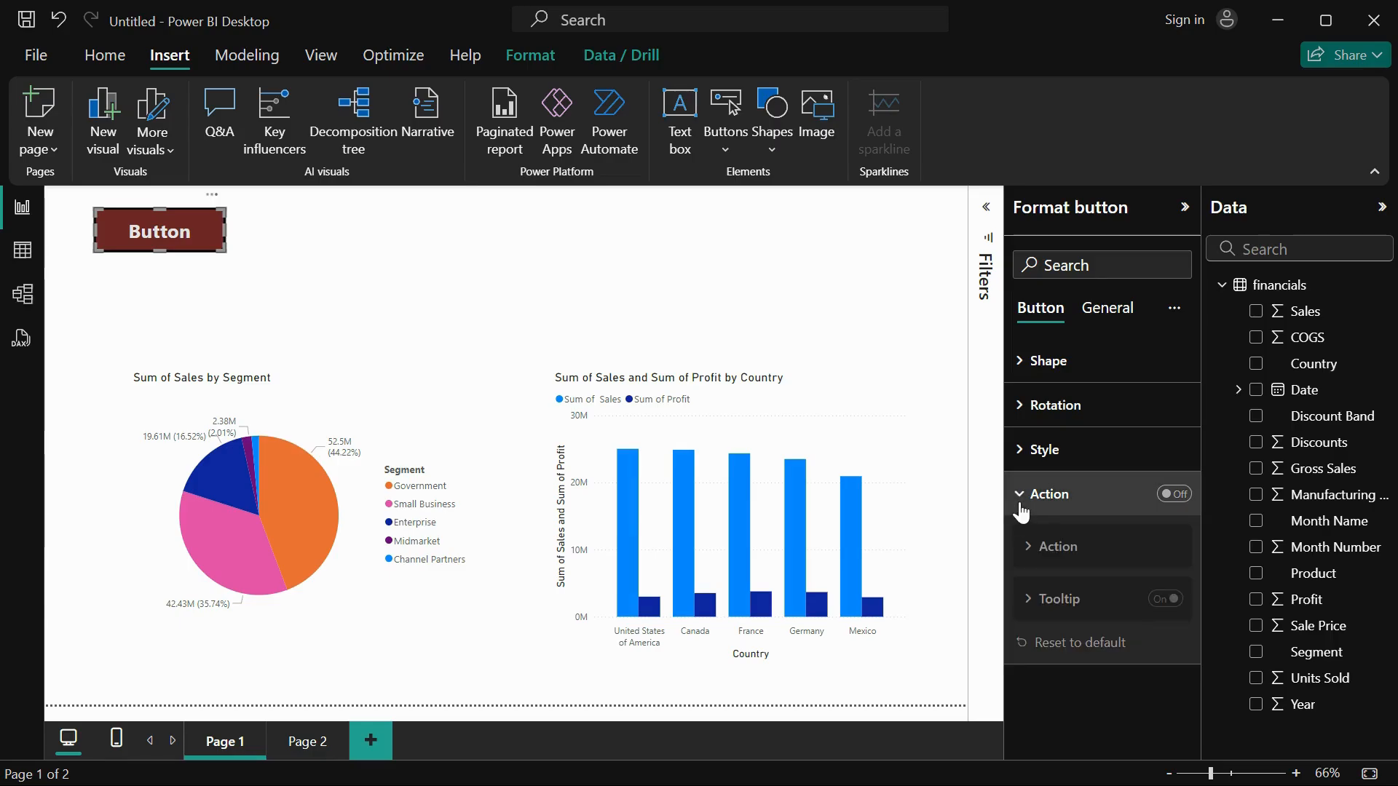
click(1172, 494)
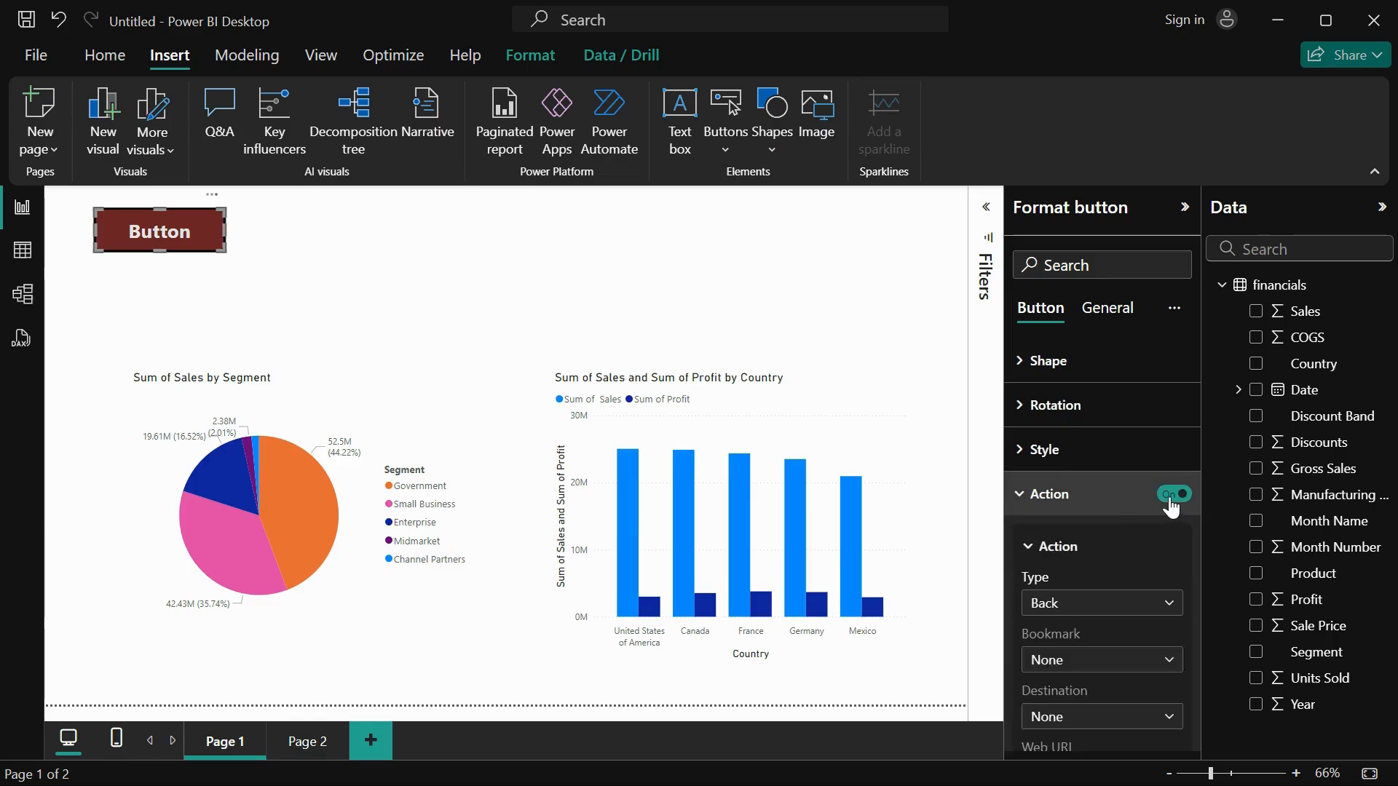
click(1099, 604)
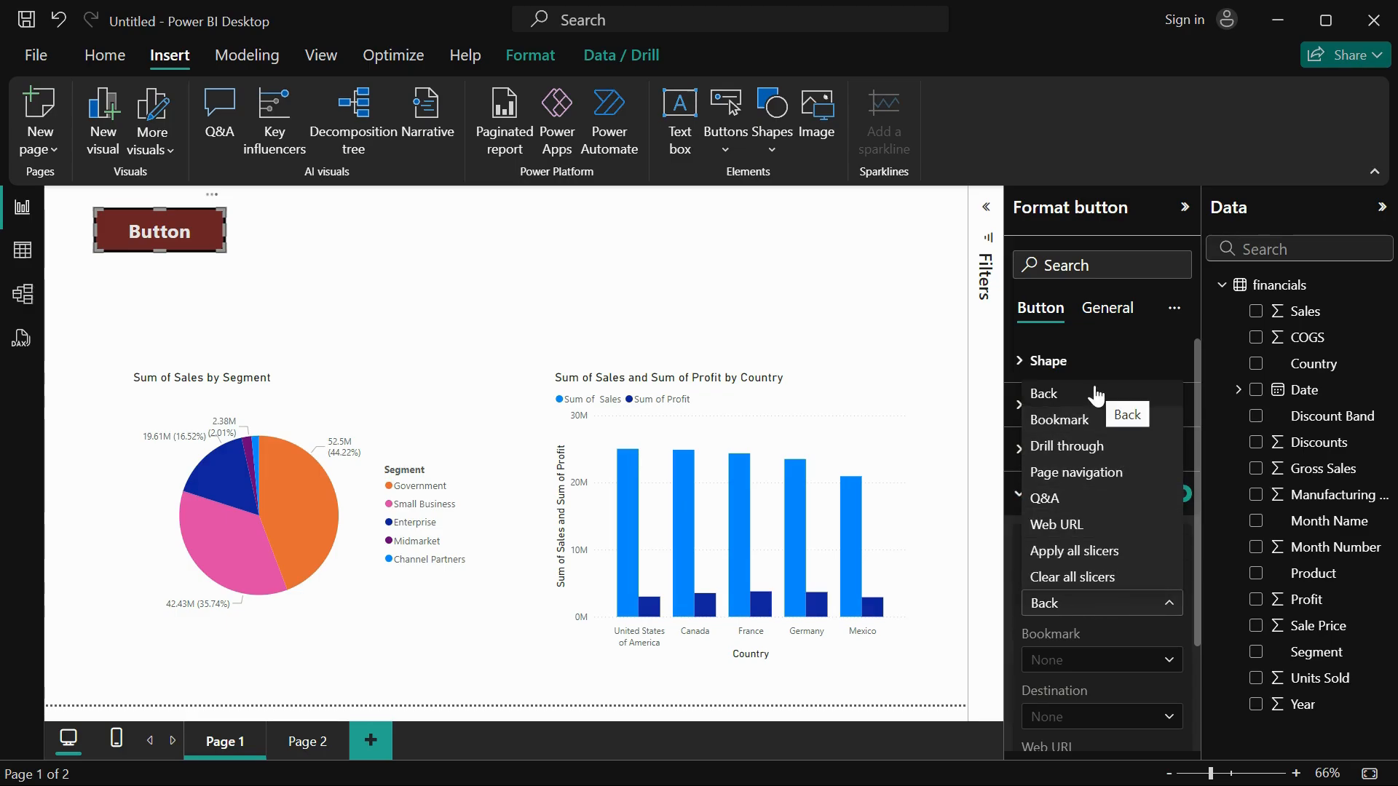
scroll(1112, 661, down, 2)
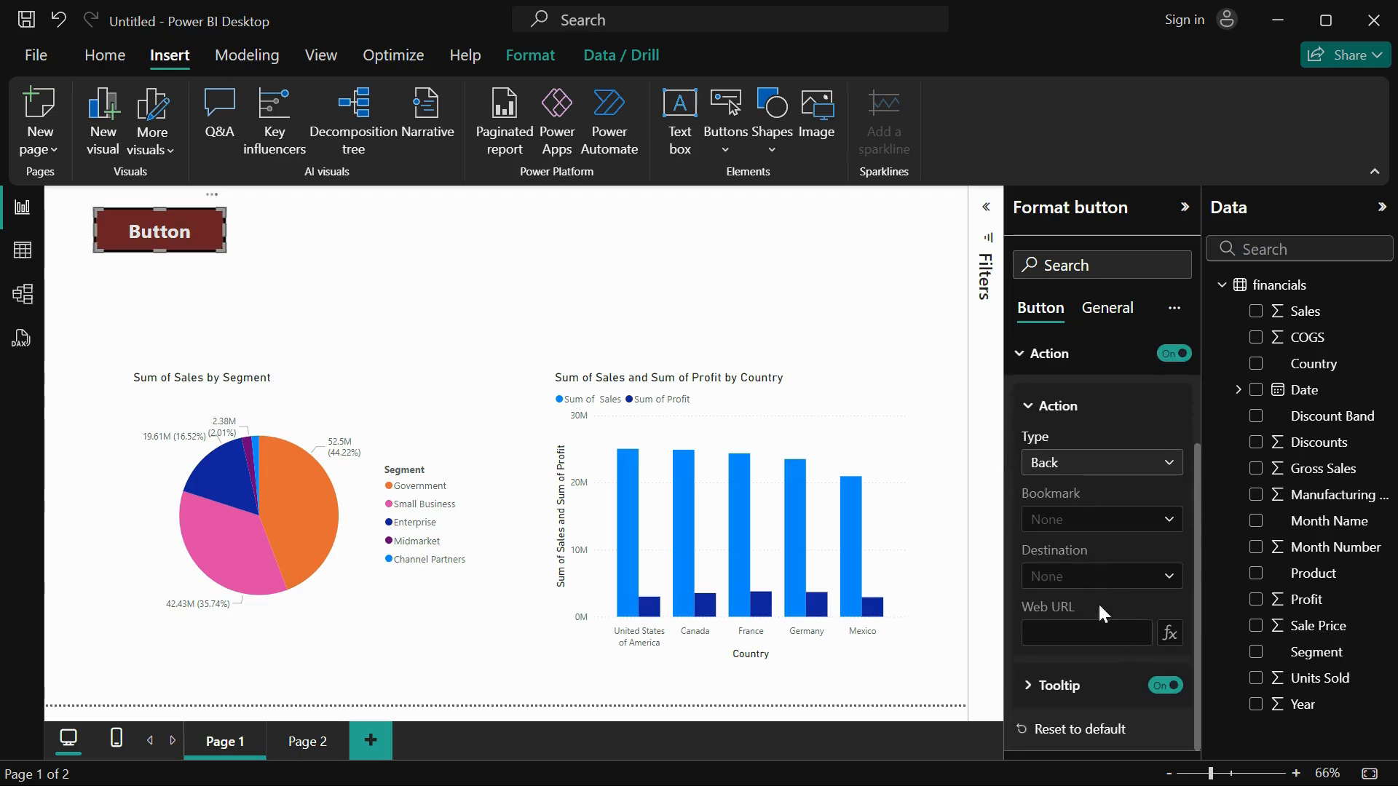
click(1086, 468)
click(1086, 518)
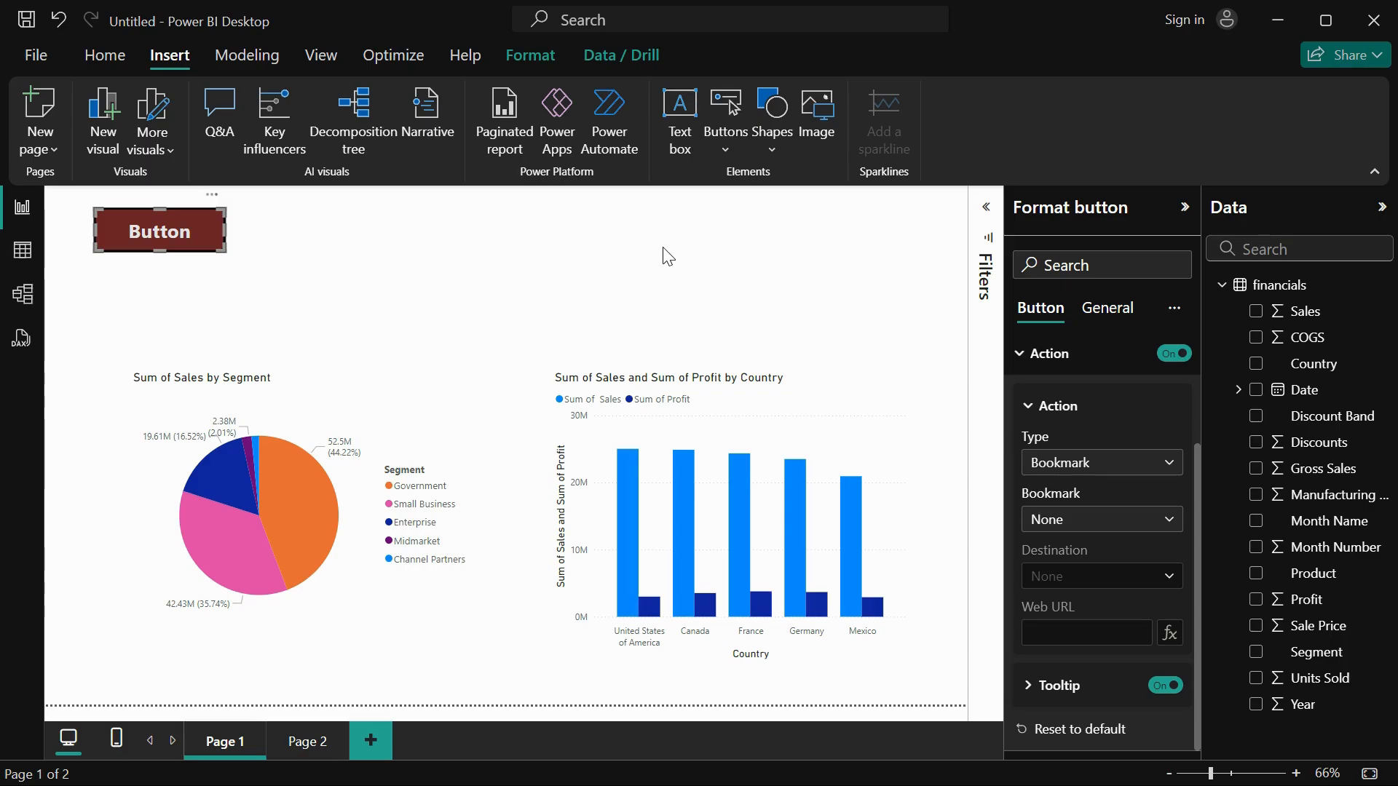
click(1092, 466)
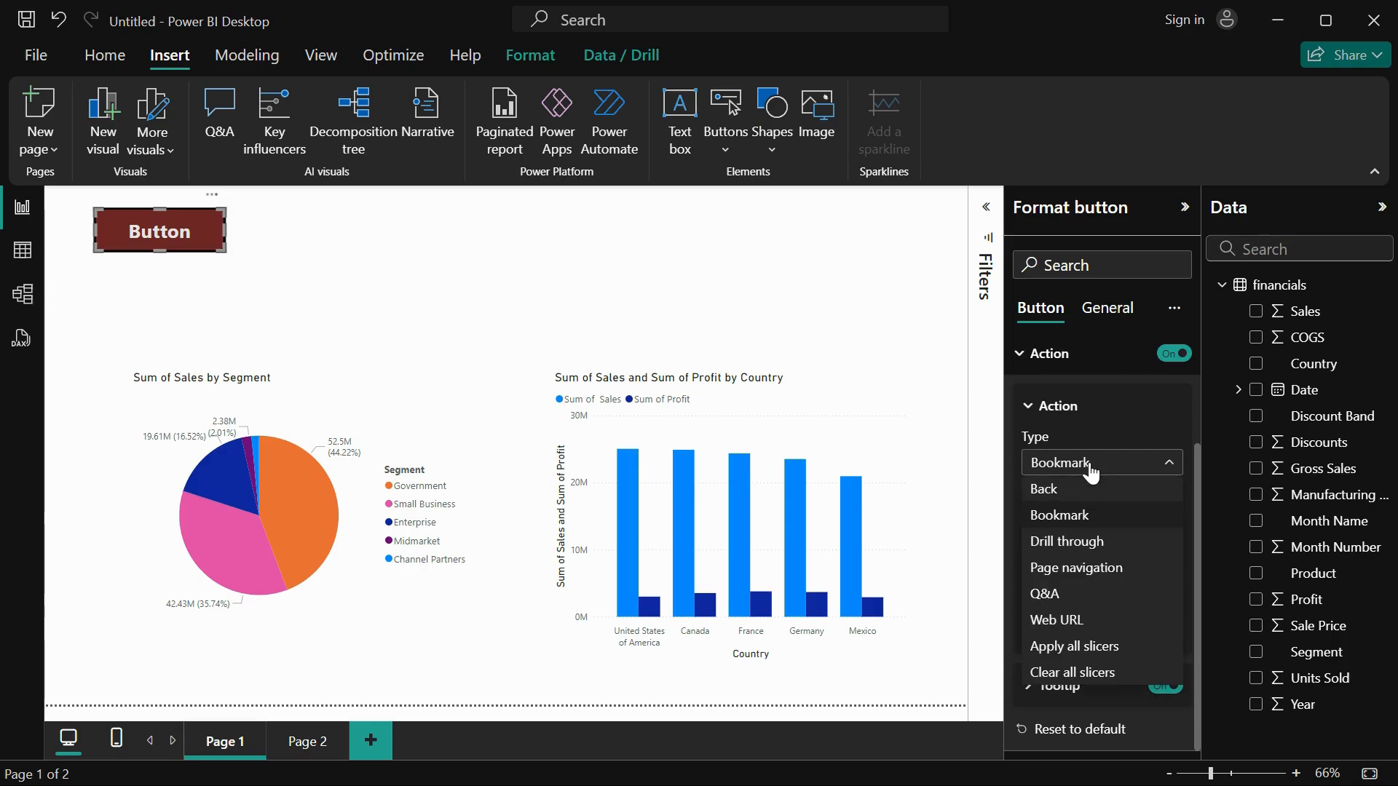
click(1064, 574)
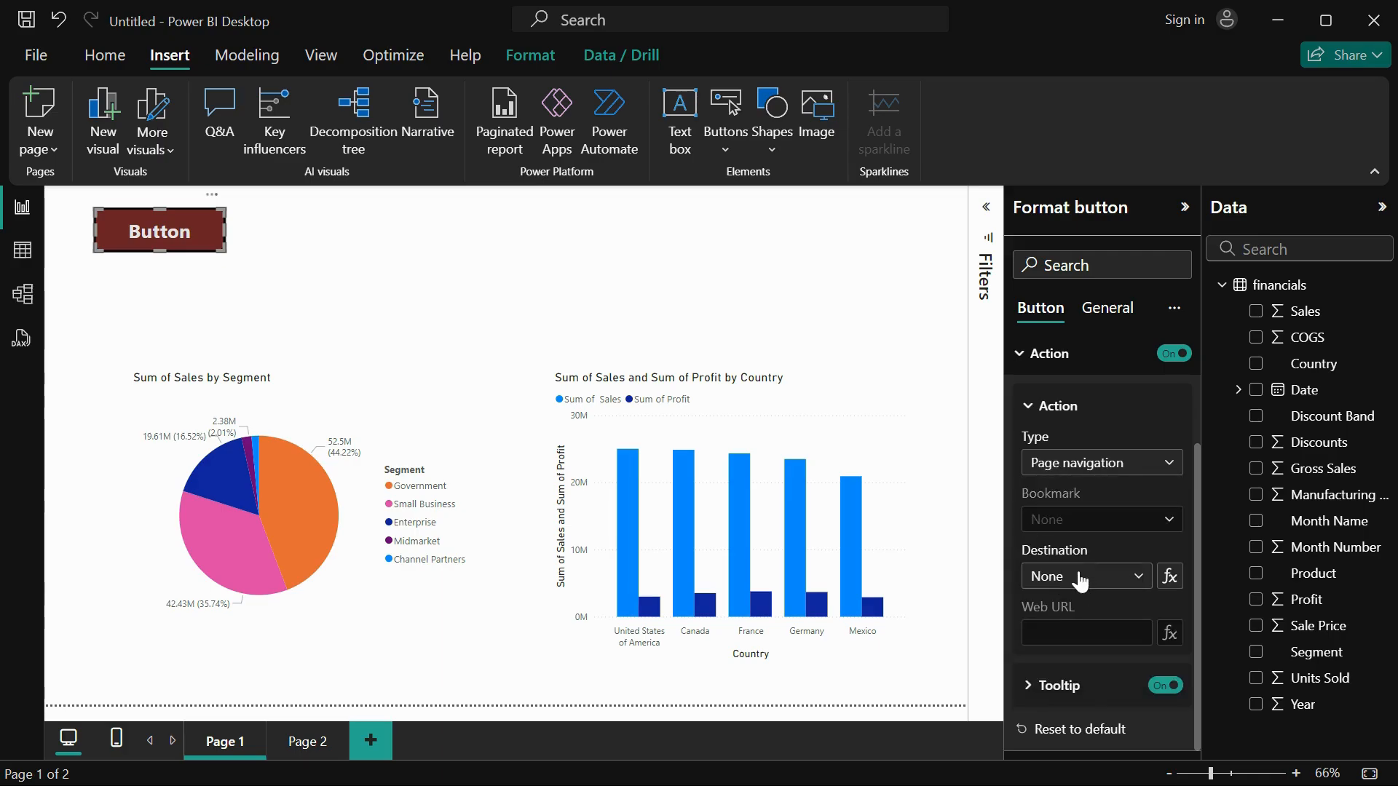
Step: Check which pages are offered as the destination for the button's page navigation
mouse_move(1056, 551)
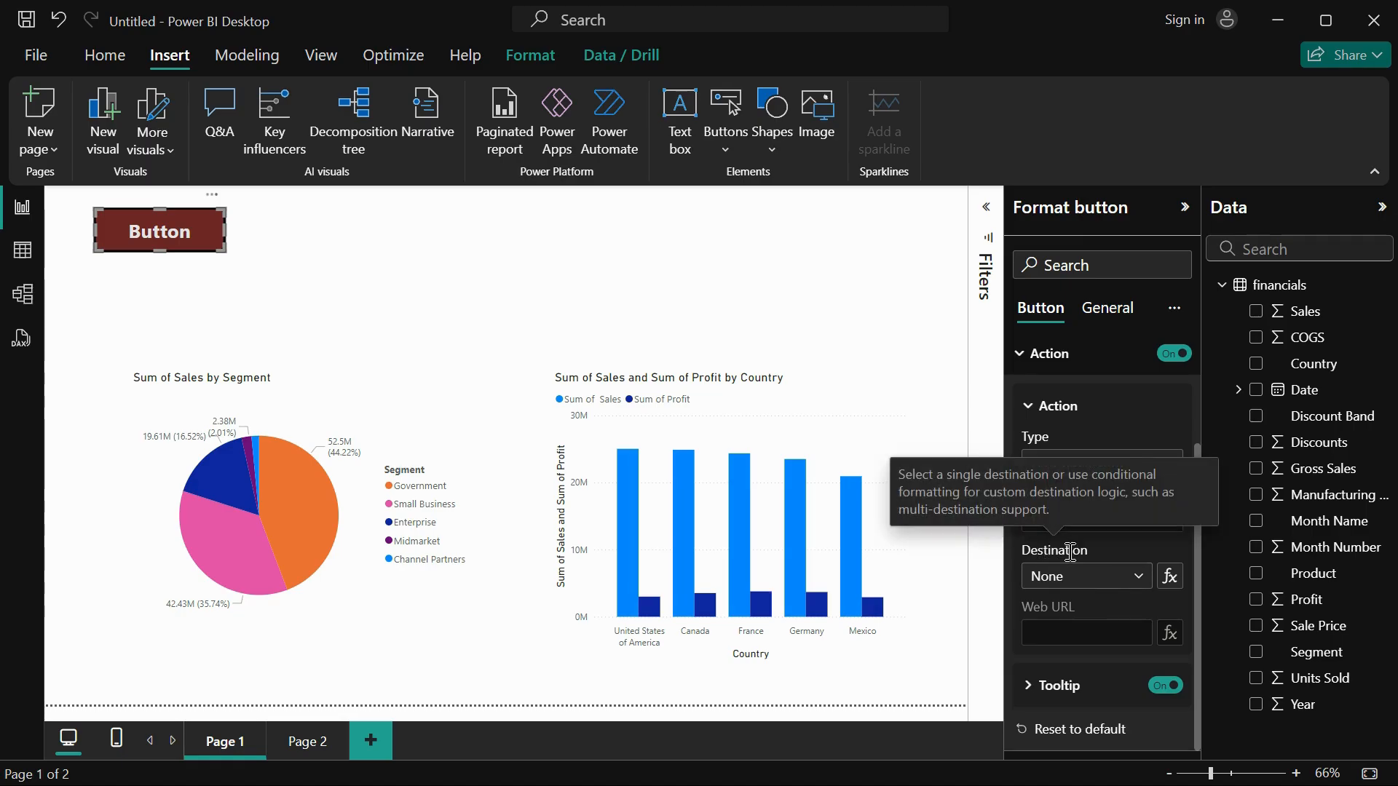
click(1080, 582)
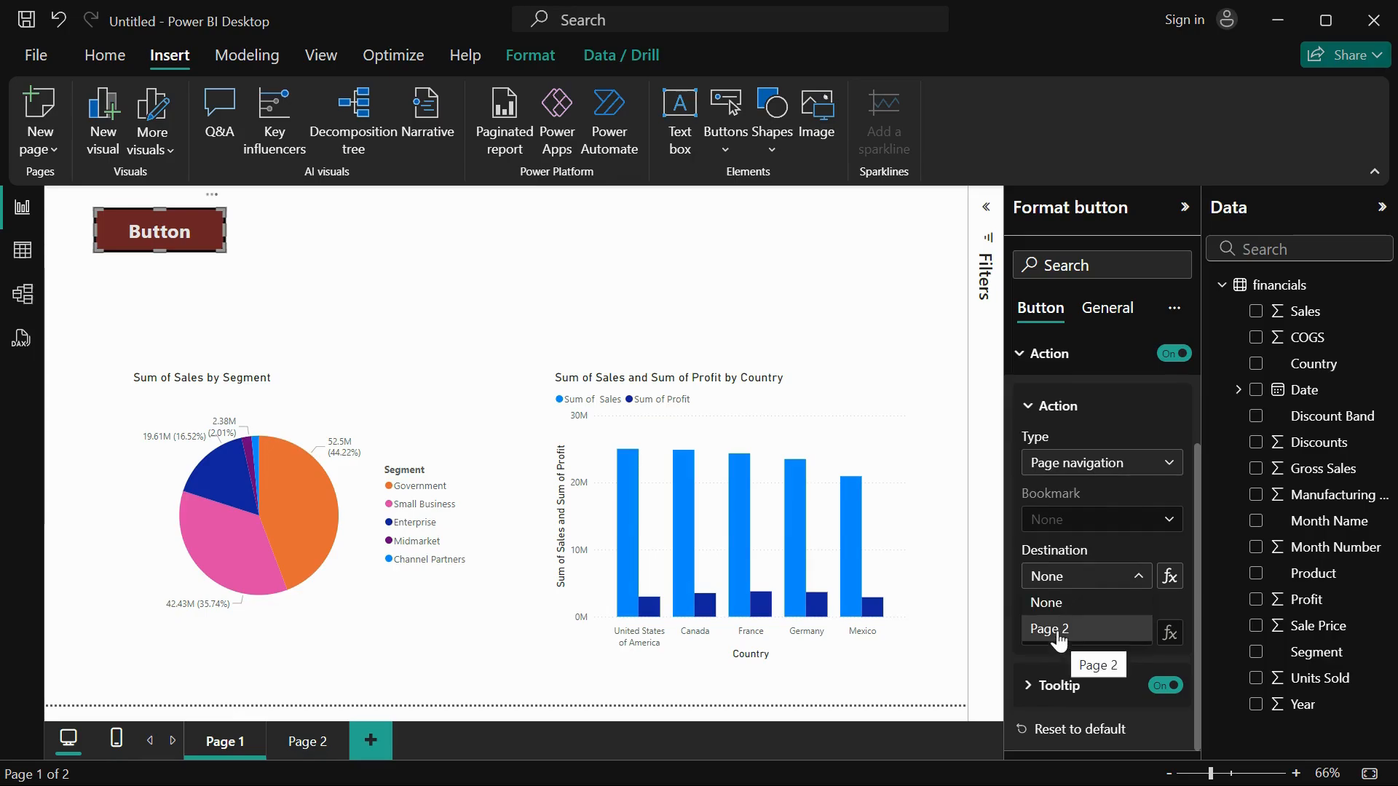
click(1060, 546)
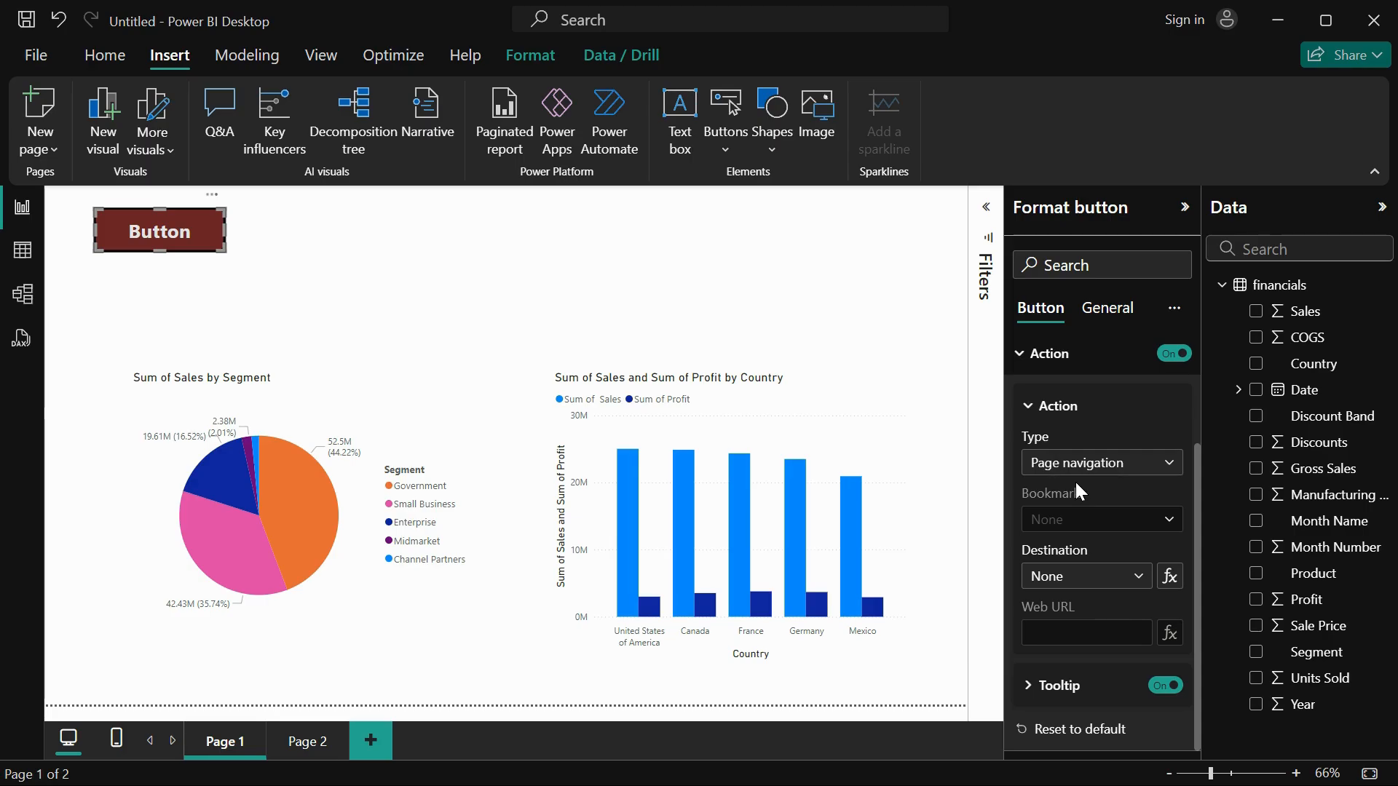
click(1052, 584)
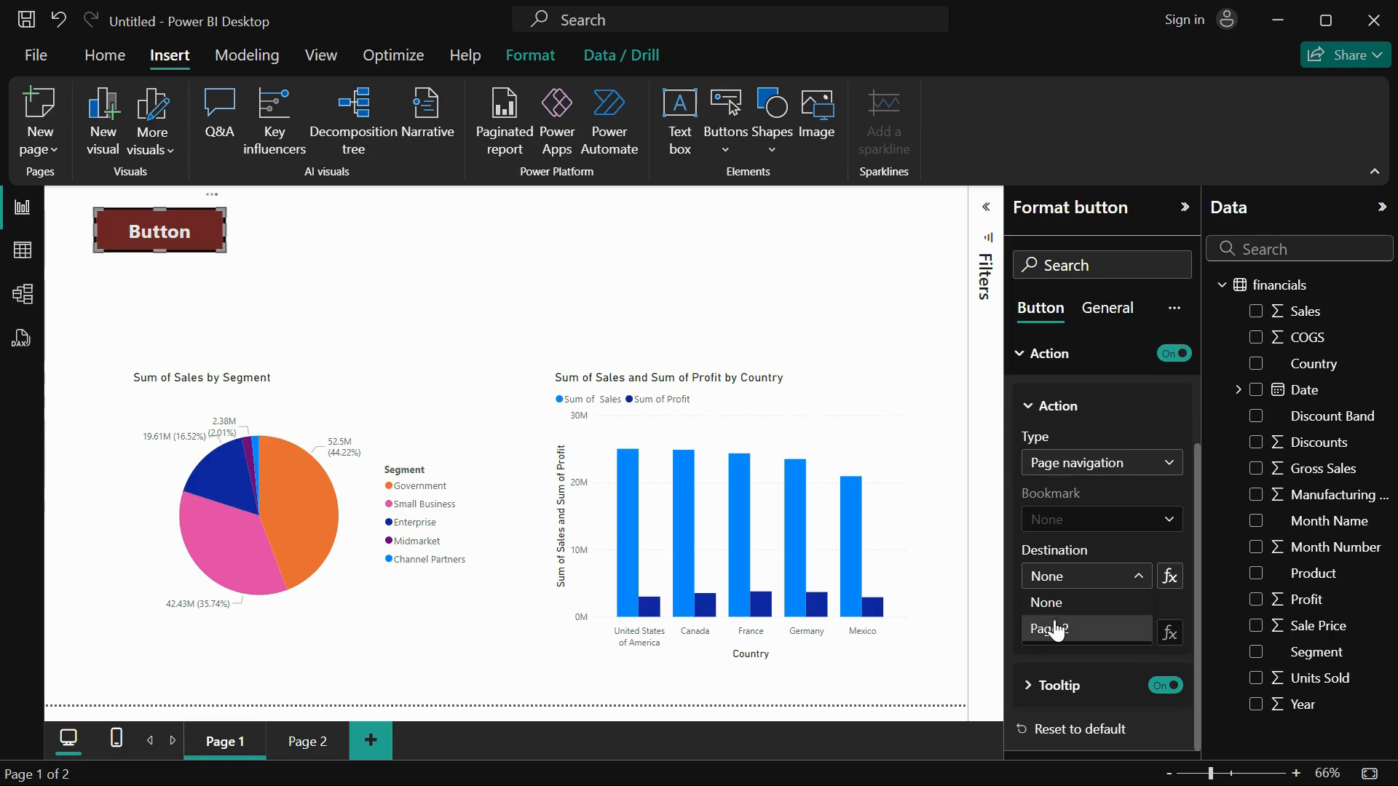
click(717, 596)
Step: Add two new blank pages to the report
click(372, 740)
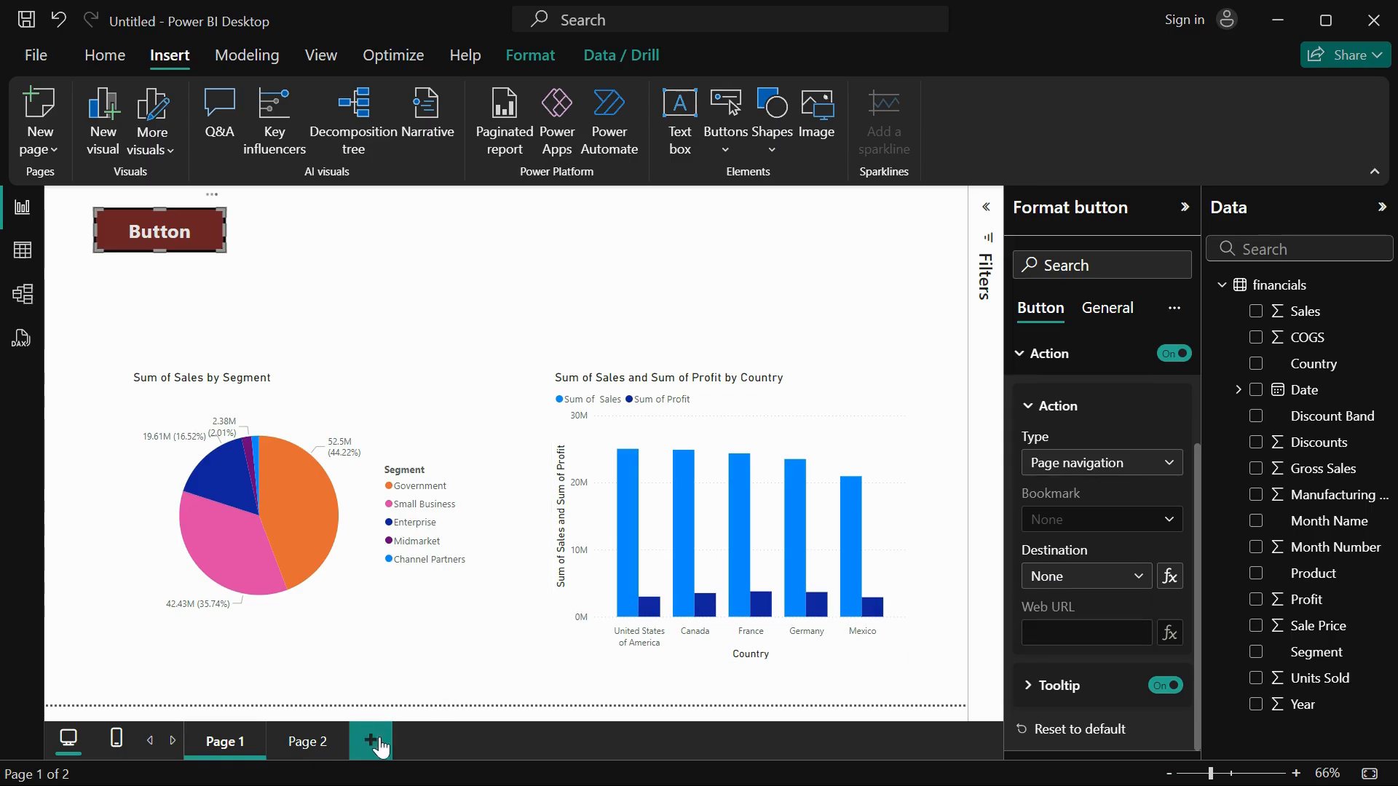
click(465, 743)
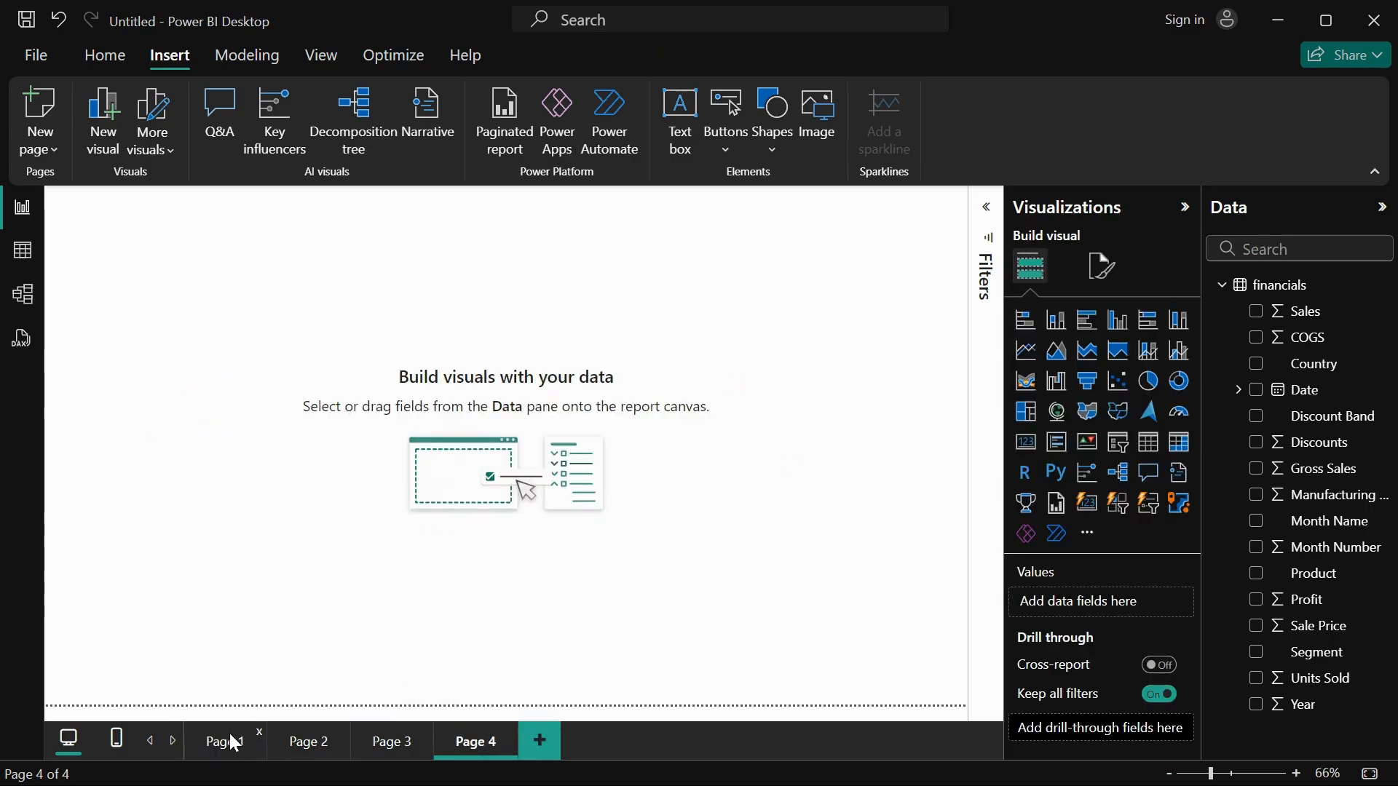
Step: Set the page navigation destination of the button on Page 1 to Page 2
click(229, 737)
click(170, 234)
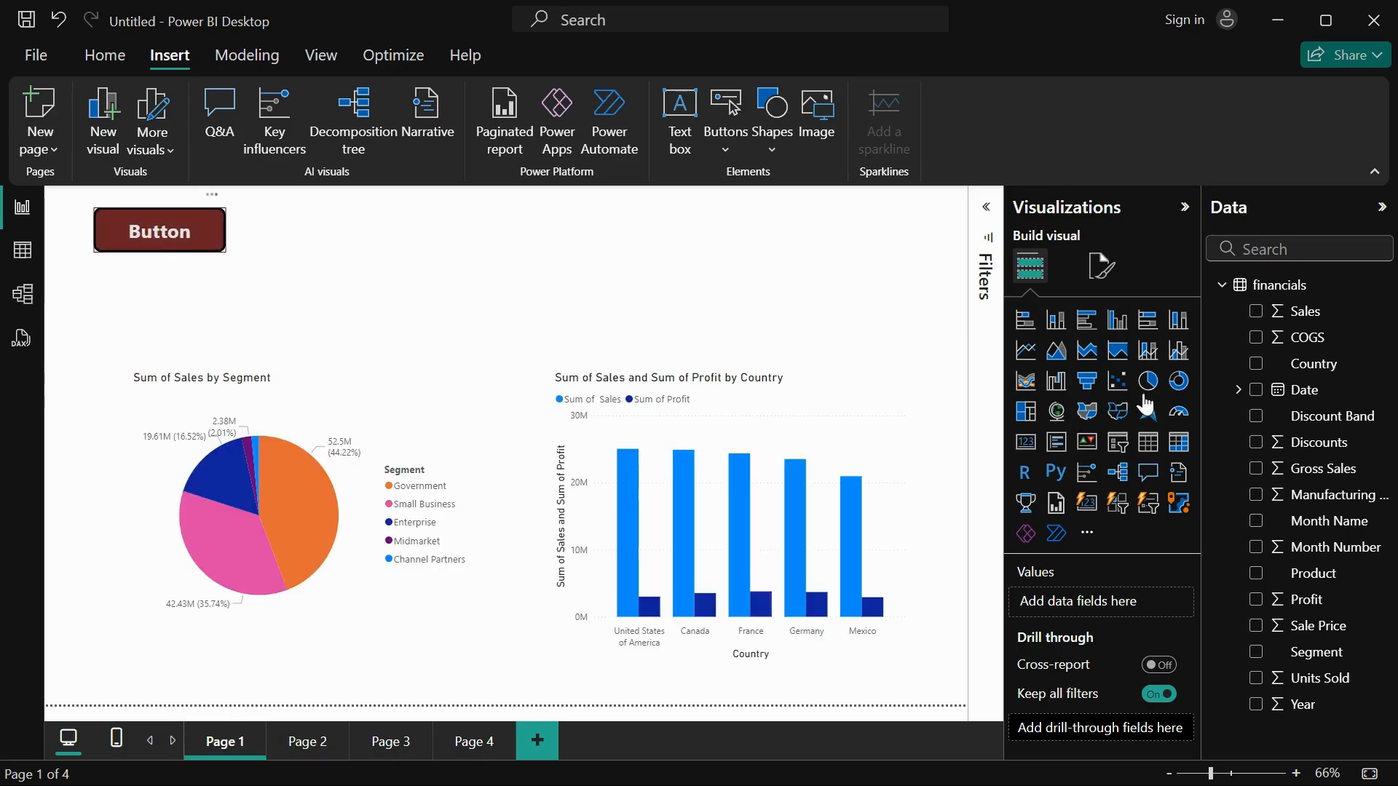
click(1086, 507)
scroll(1098, 601, down, 2)
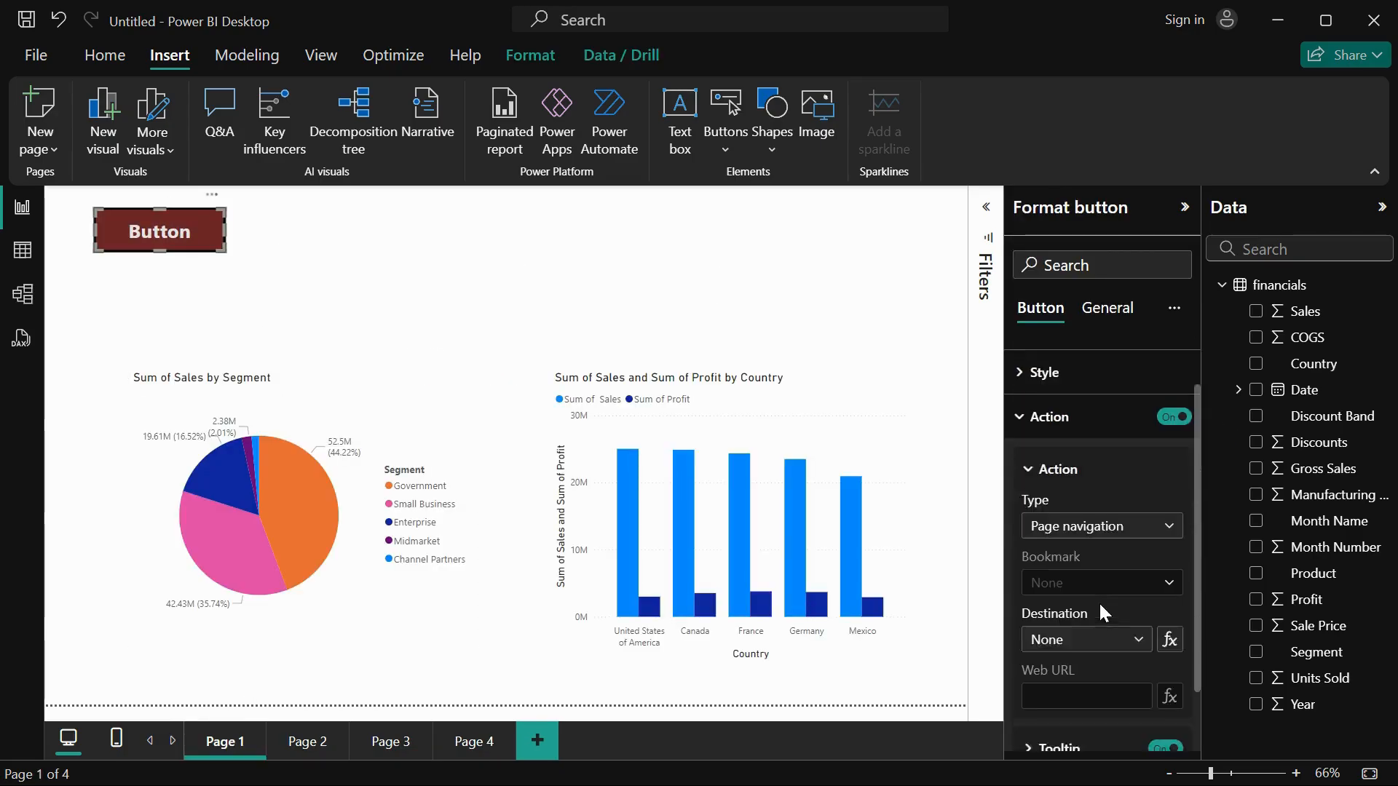
click(1087, 614)
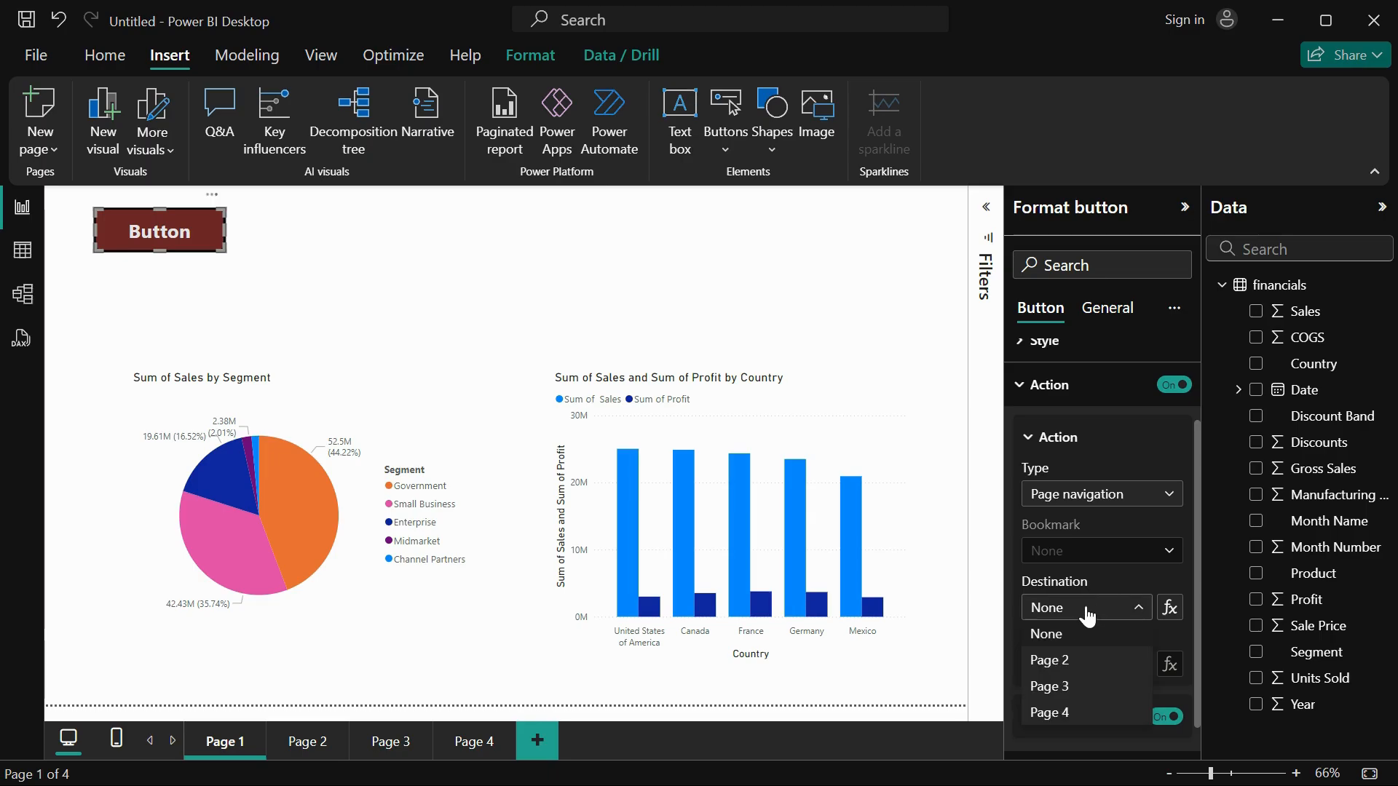
click(1064, 661)
scroll(1063, 640, down, 1)
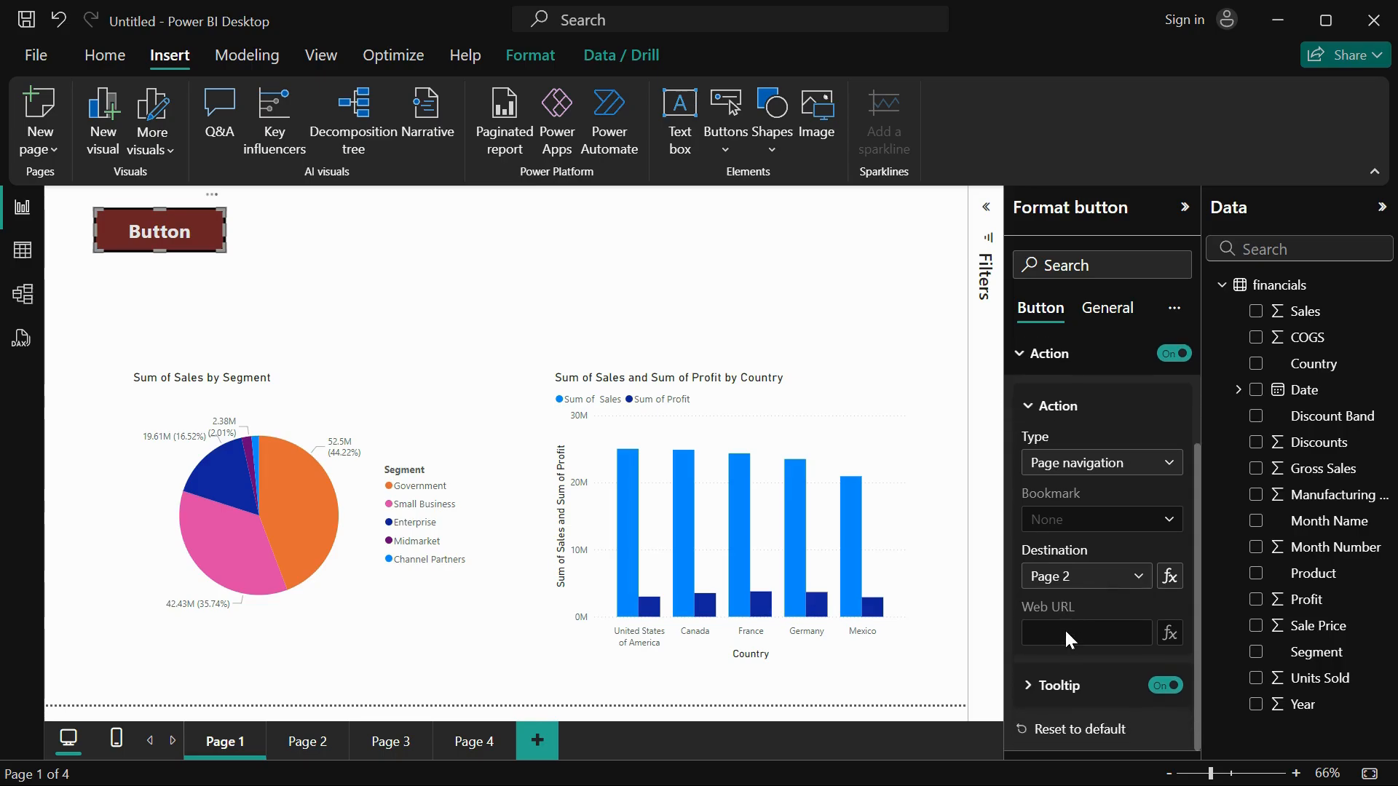
Step: Test the button by following its link from Page 1, and return to Page 1
click(389, 234)
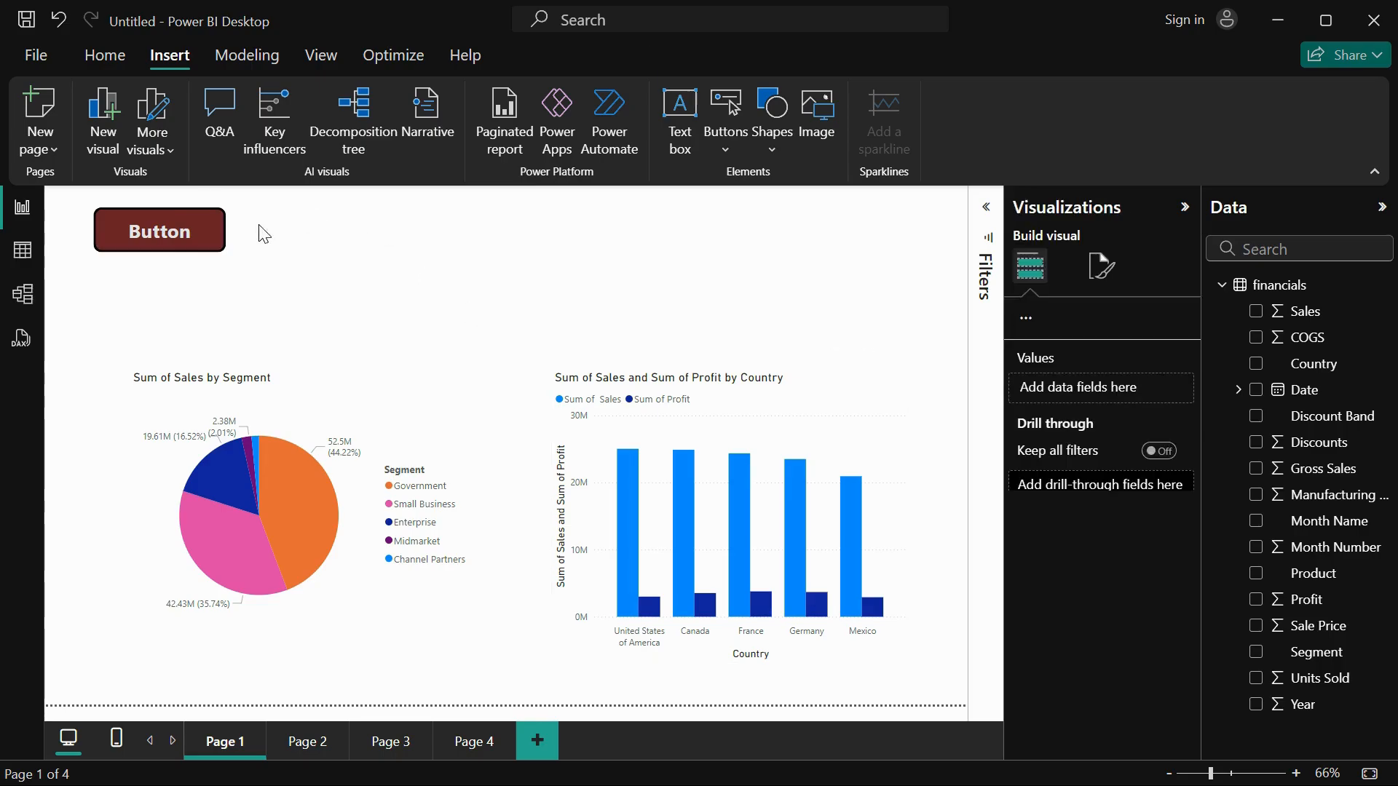
ctrl+click(206, 235)
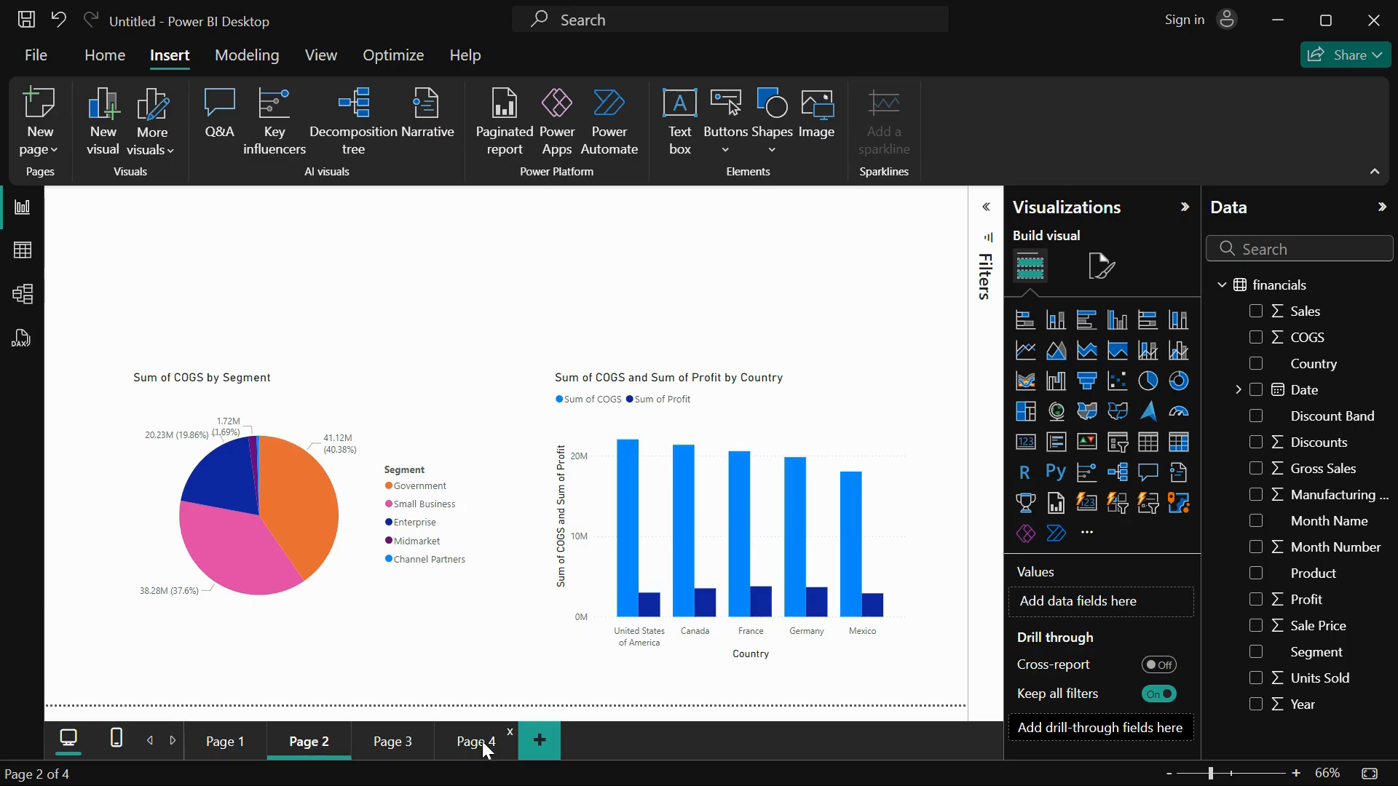
click(233, 741)
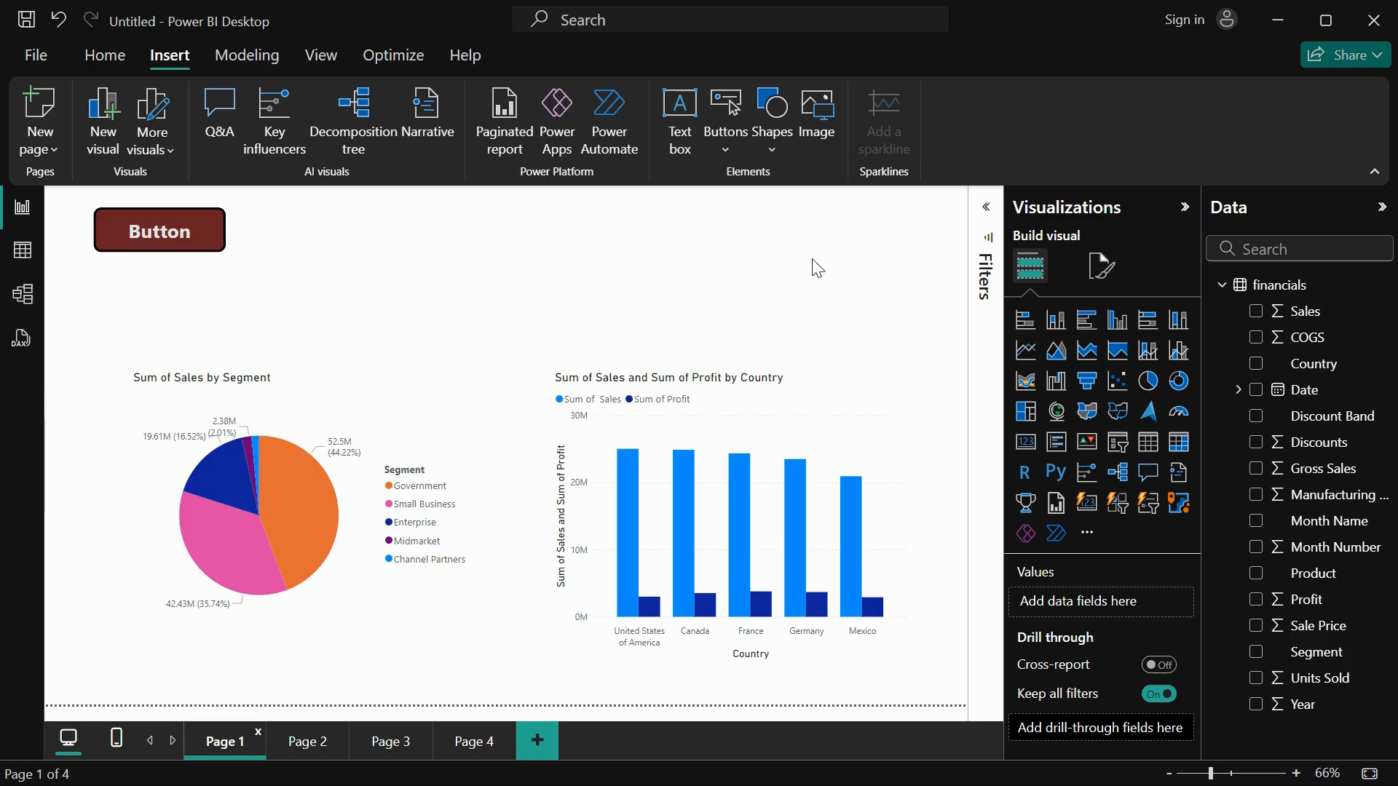
Step: Set the tooltip text of the button's action to "Click to navigate to Page 2" and preview the tooltip on the button
click(97, 240)
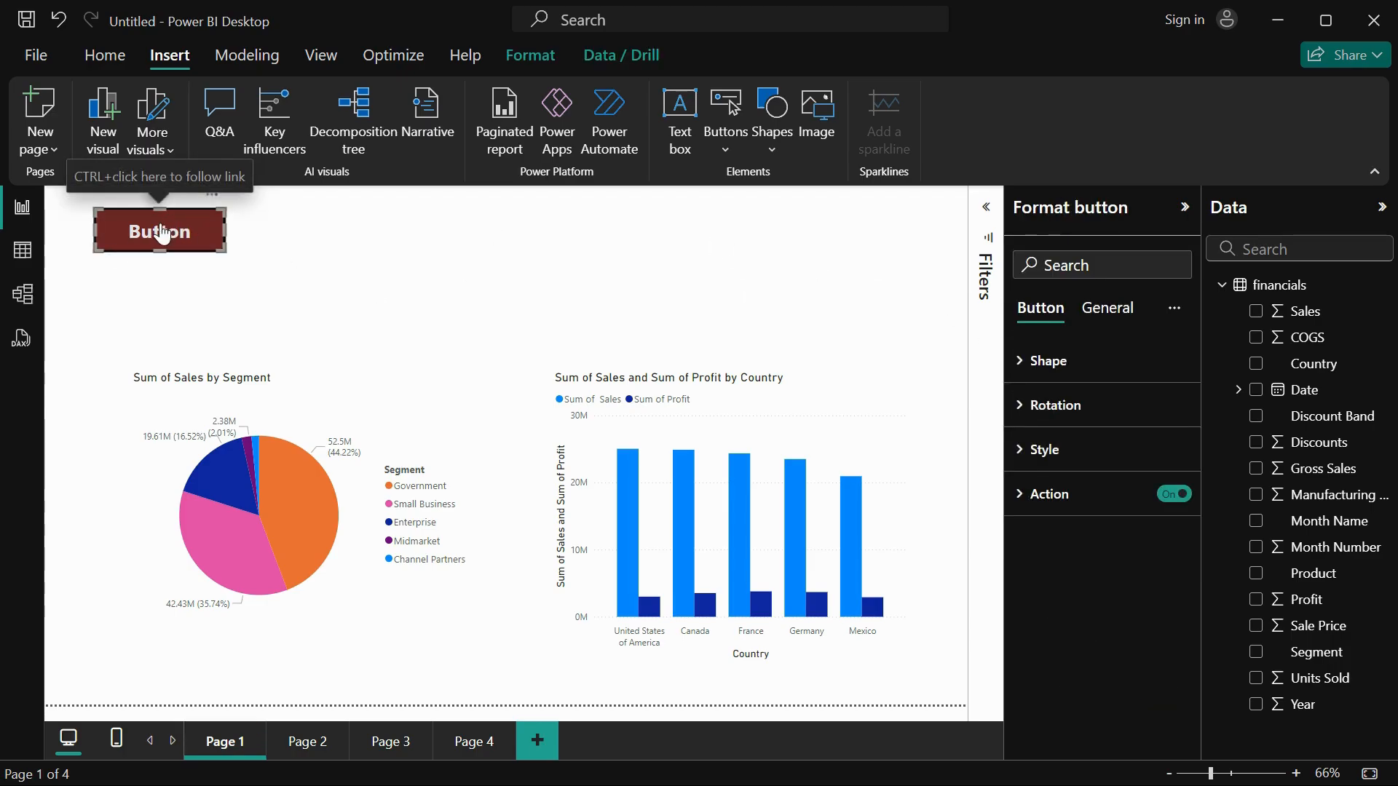
click(1055, 499)
click(1063, 685)
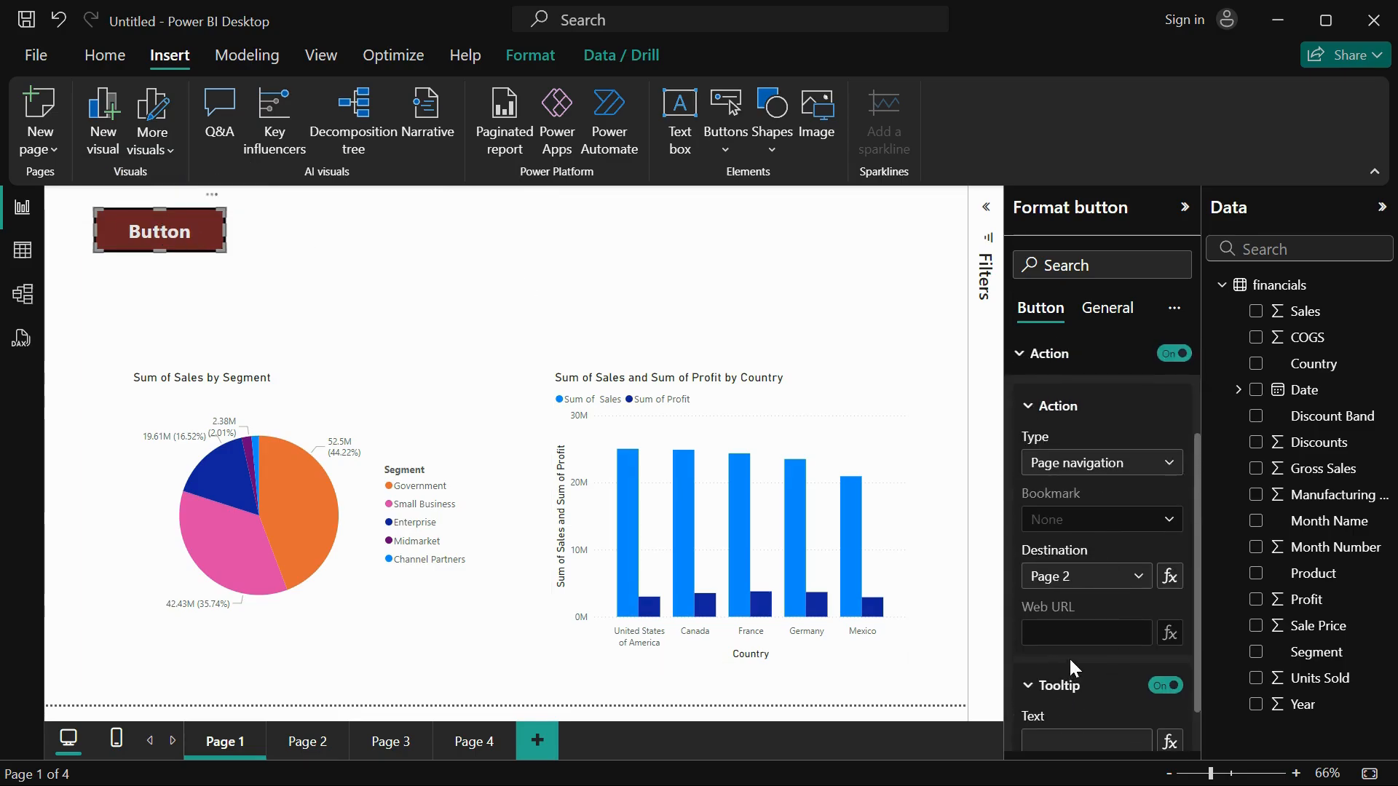
scroll(1070, 666, down, 1)
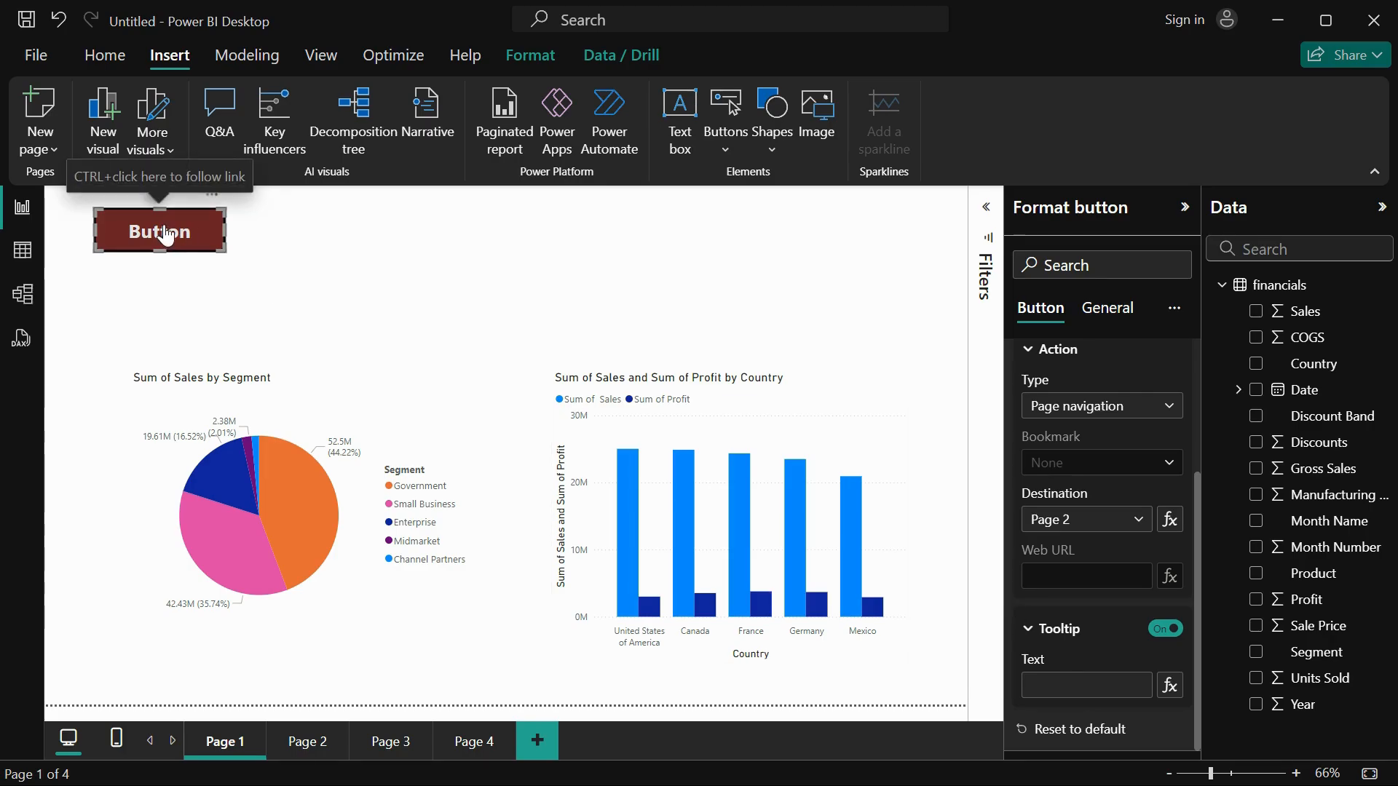
click(1067, 692)
text(C)
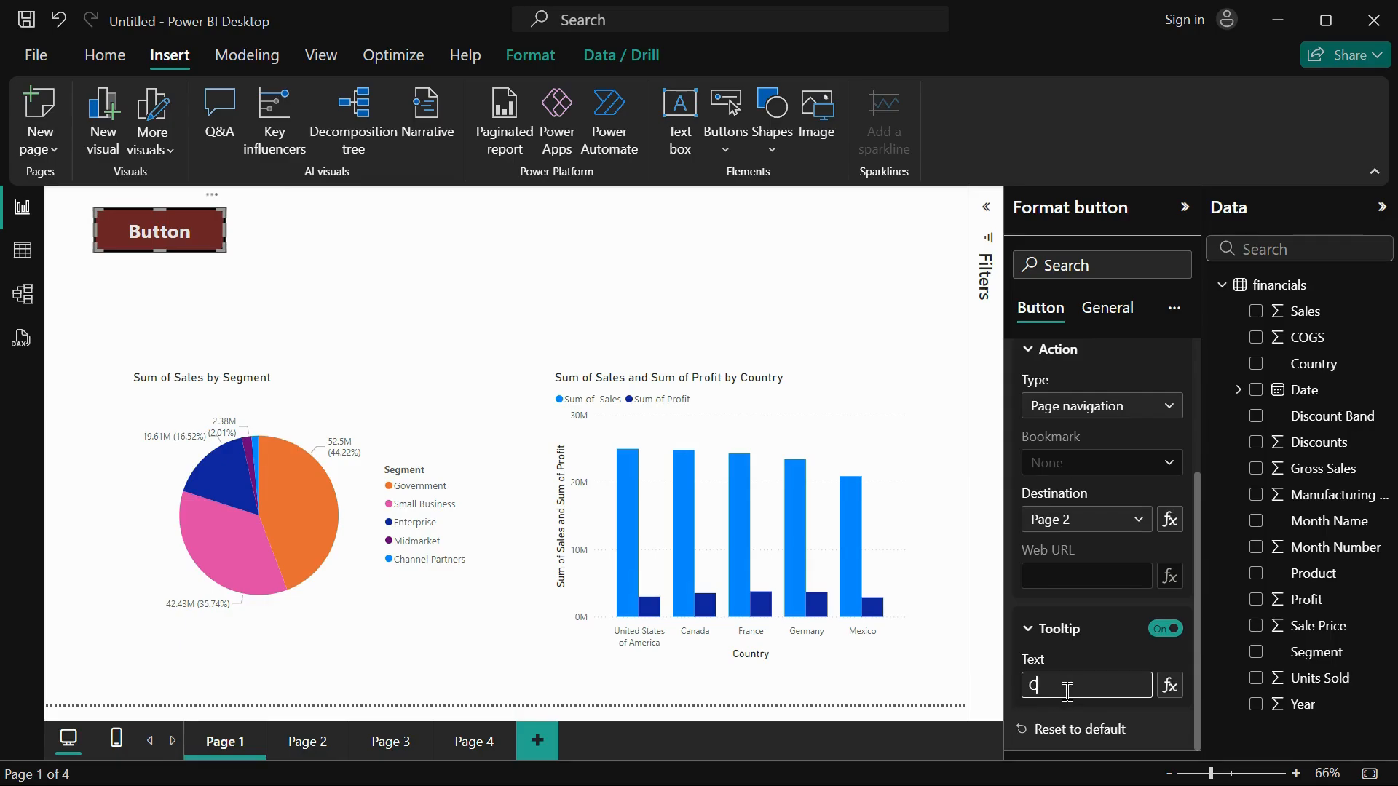
text(lick to navigate to P)
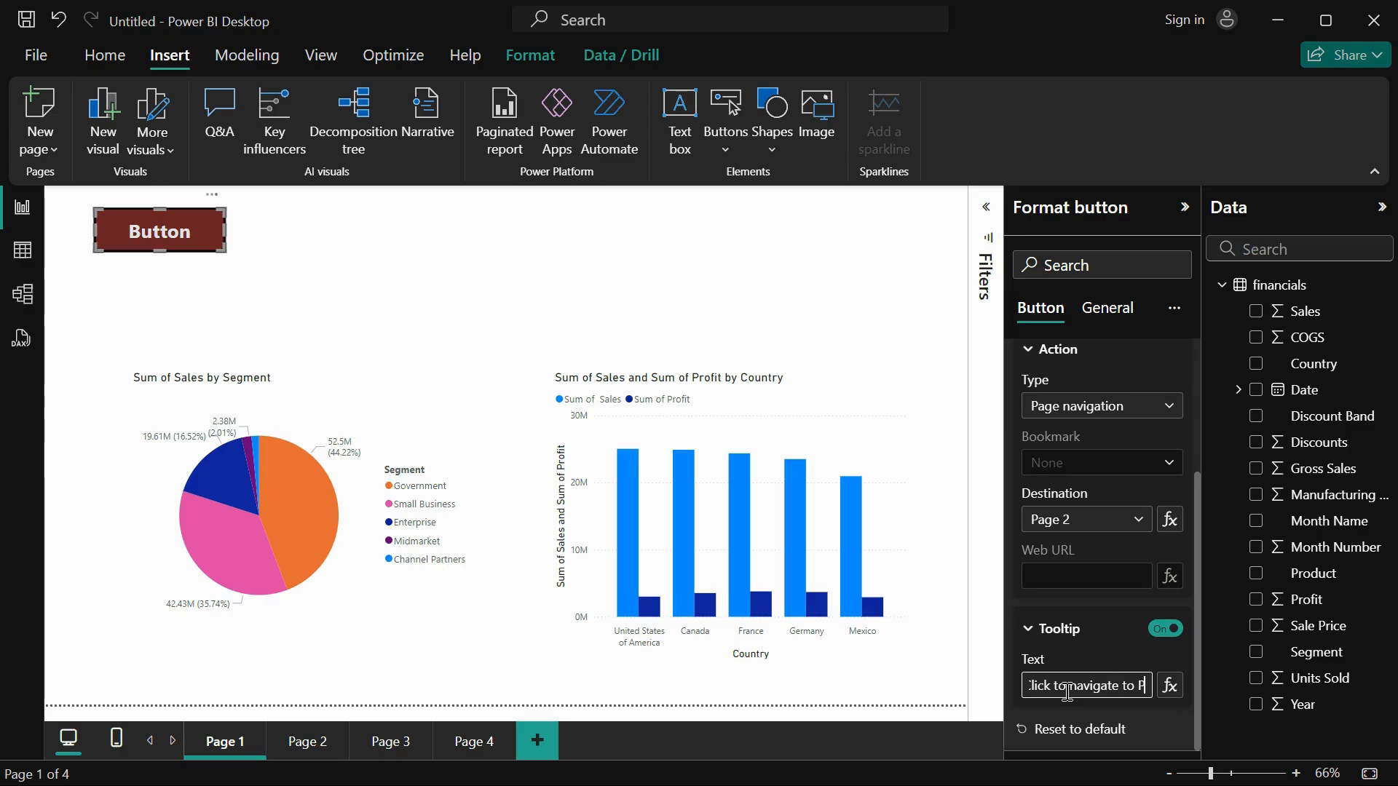
text(age 2)
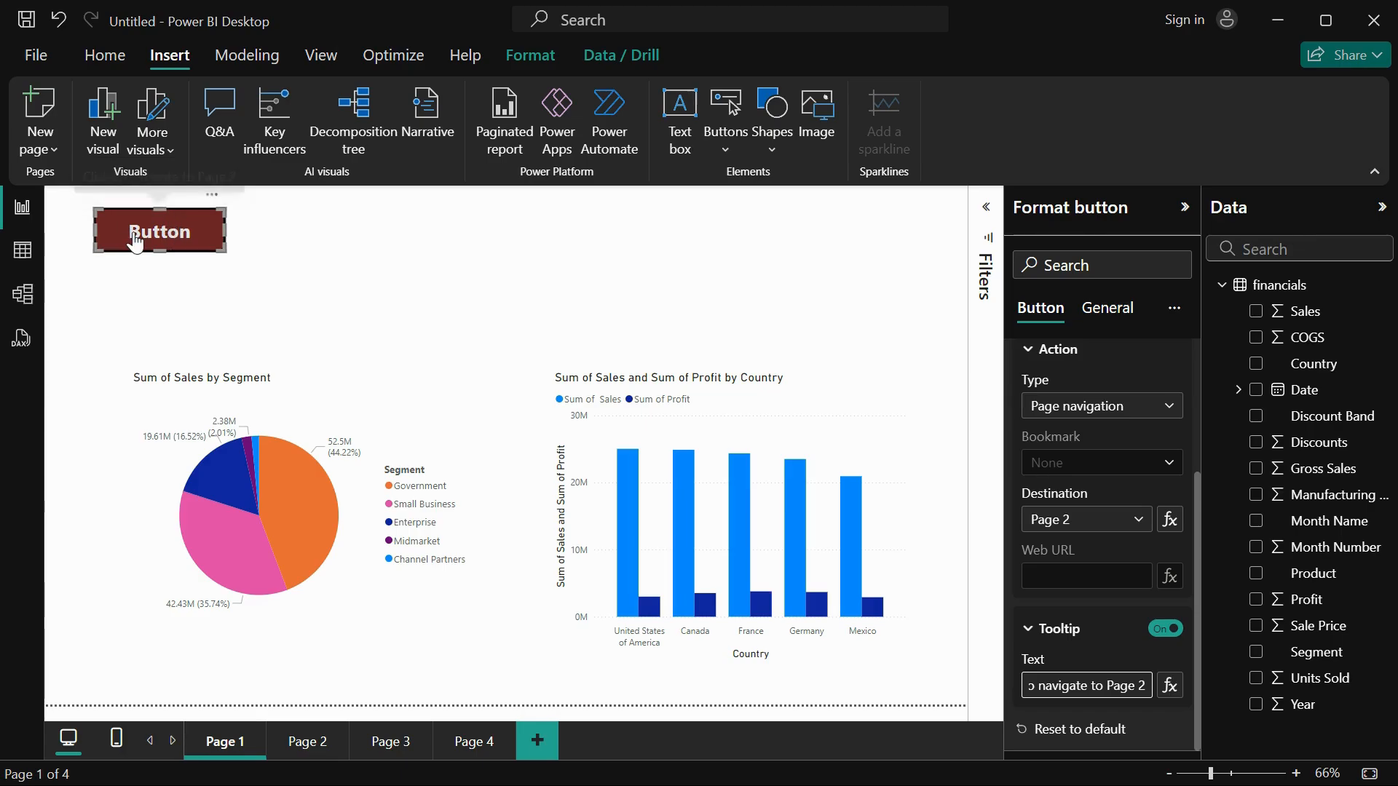
mouse_move(135, 242)
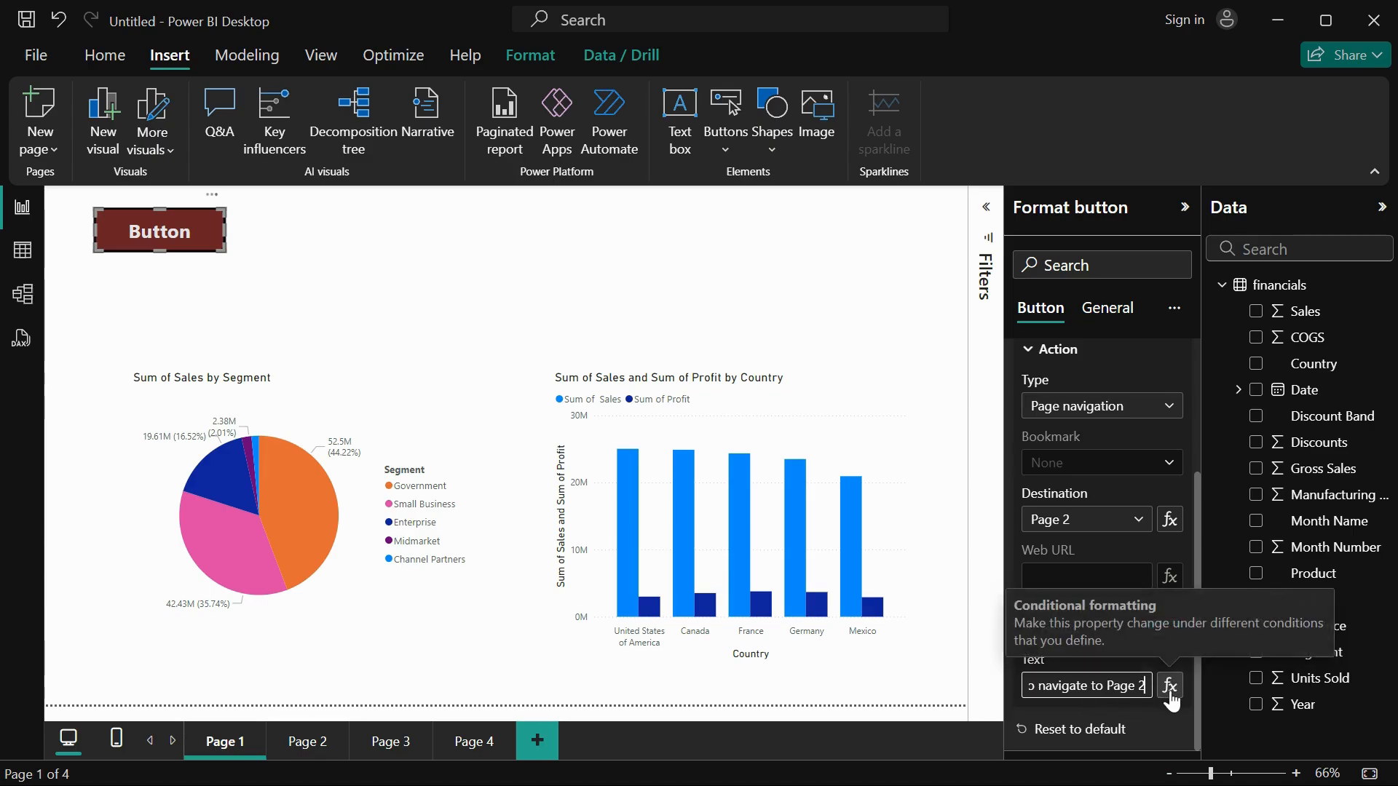
Step: Set the button's height to 55 and its width to 150 in its general size properties
click(1122, 318)
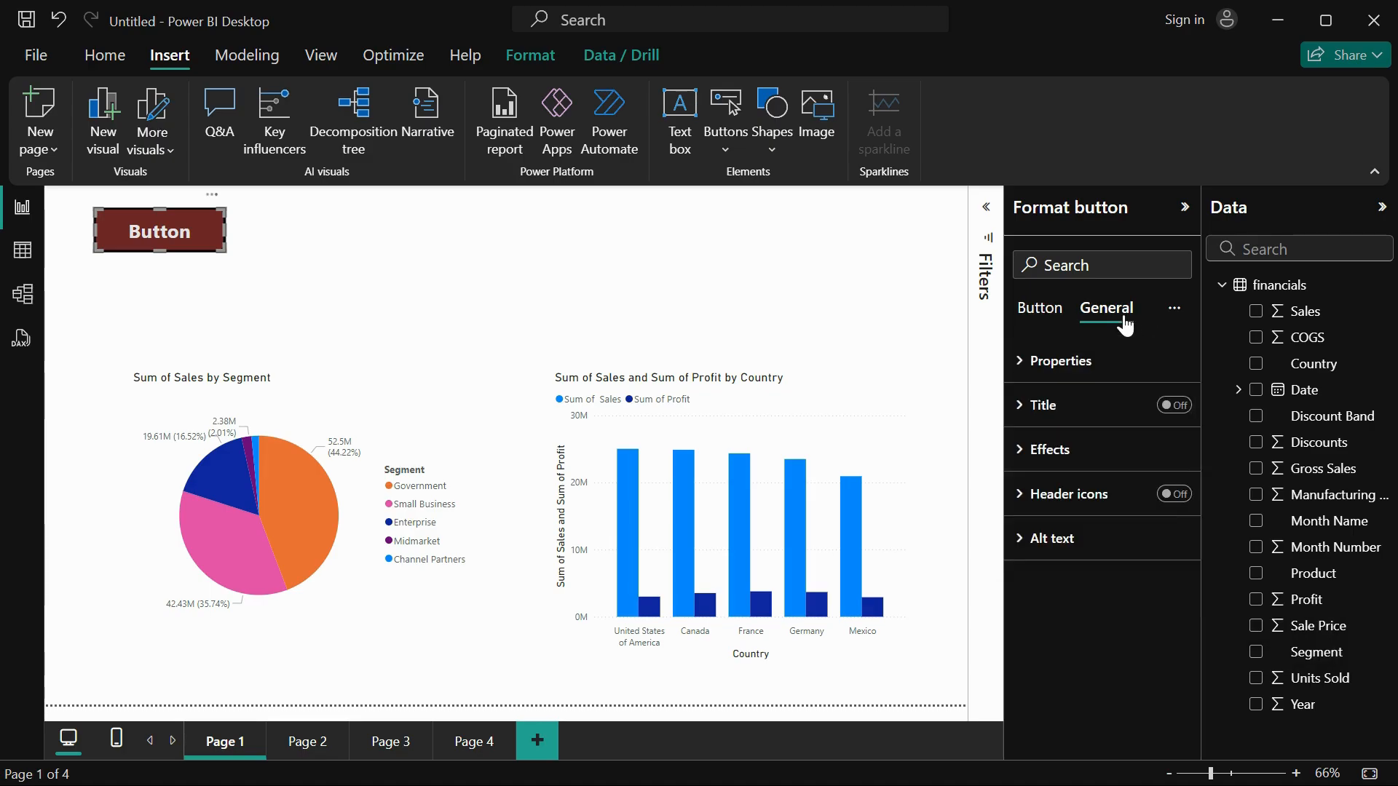
click(1049, 378)
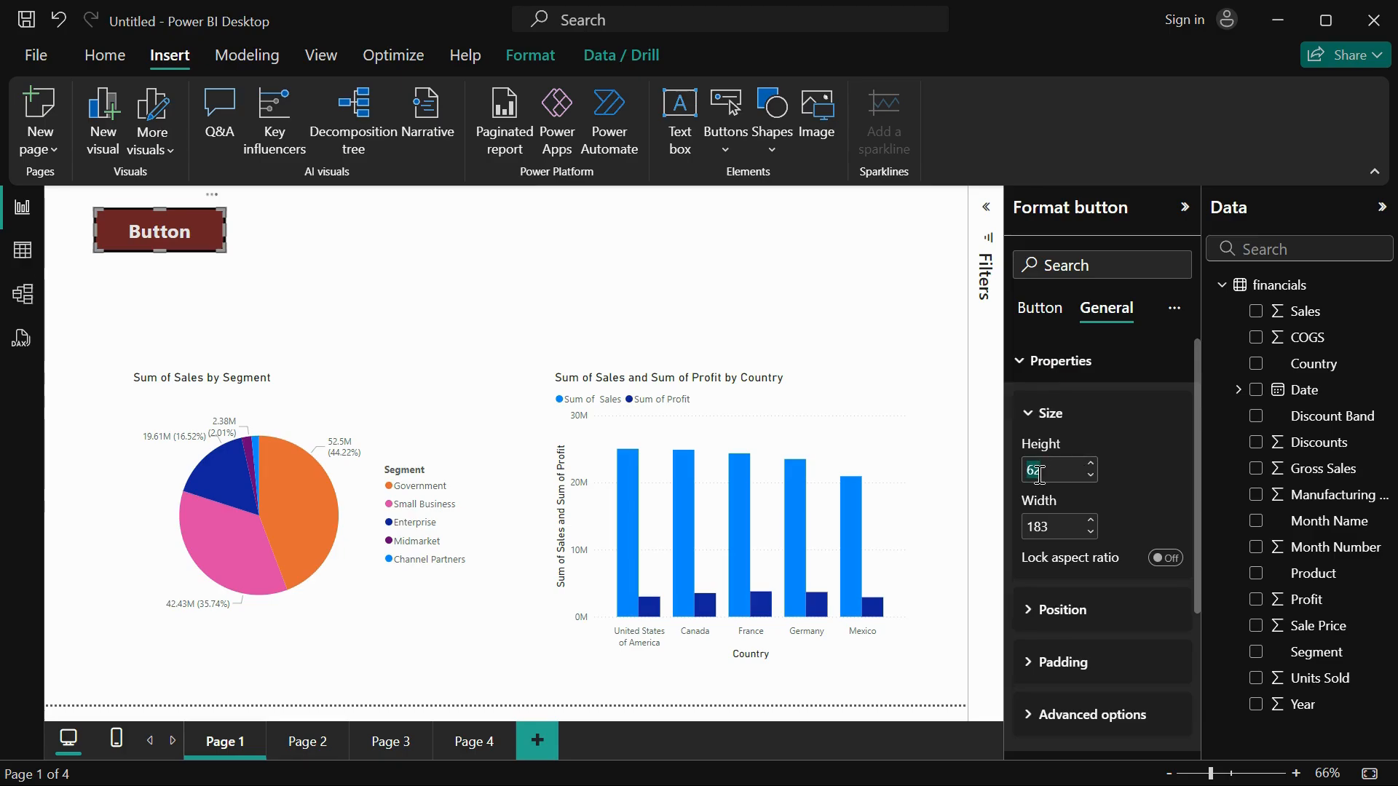
key(BackSpace)
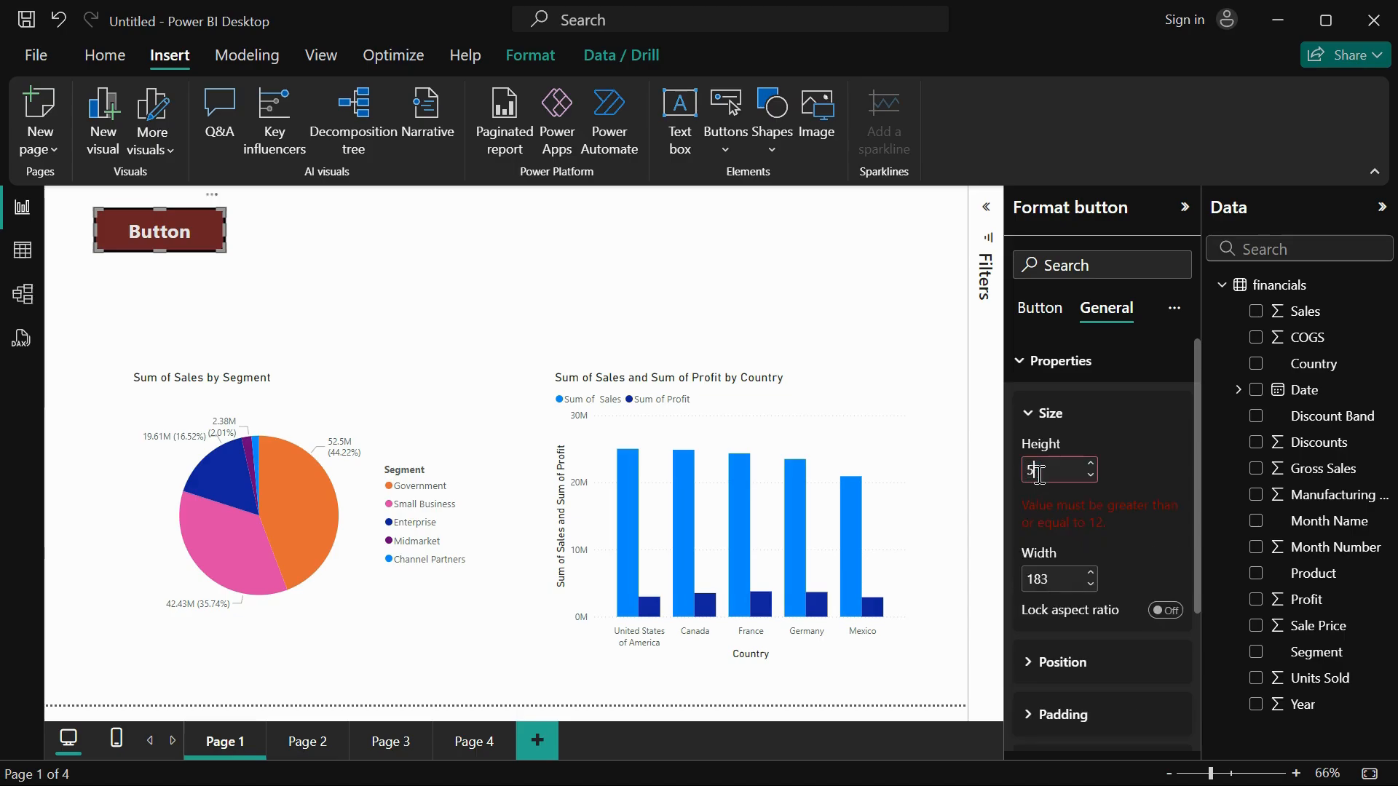
text(55)
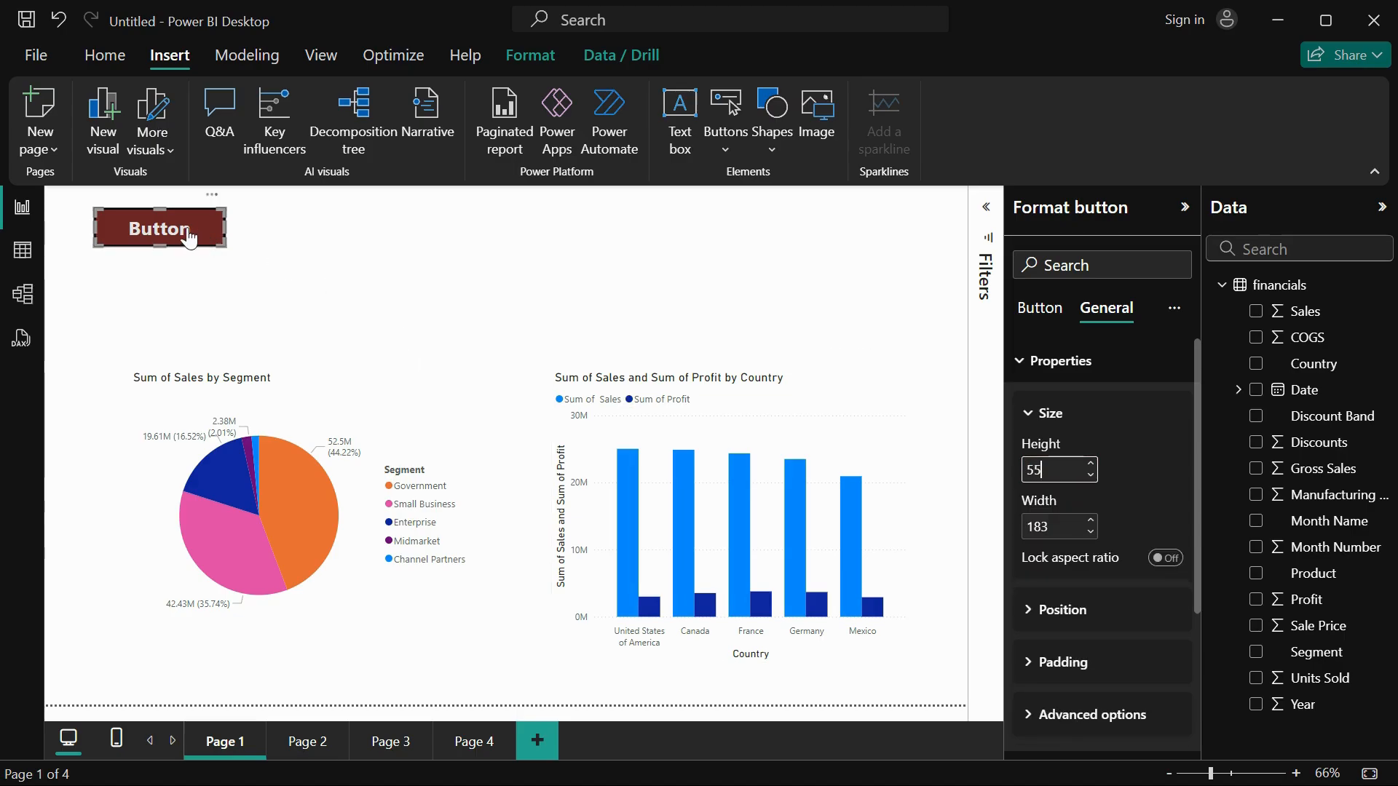
click(1042, 529)
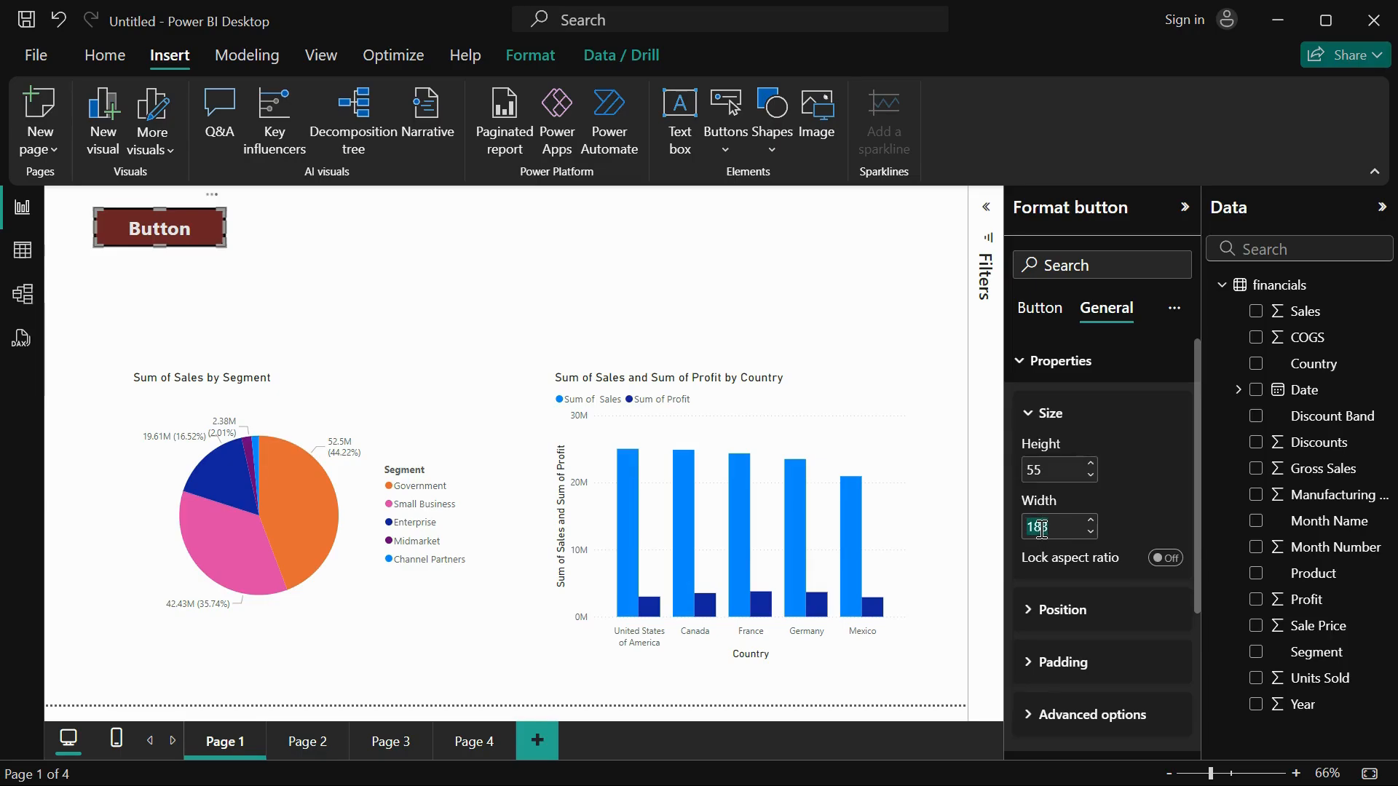
text(150)
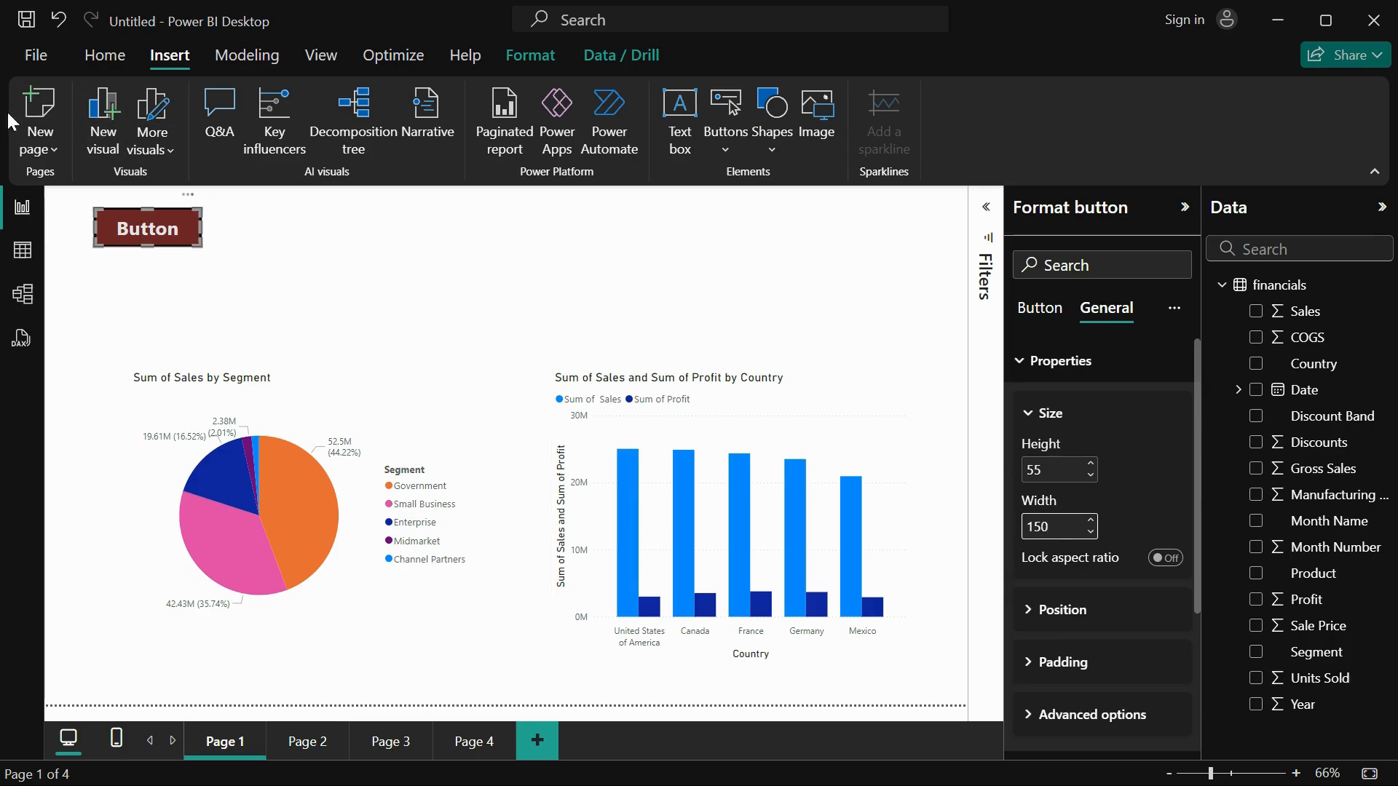
Step: Set the button's horizontal position to 20 and its vertical position to 10
click(1054, 608)
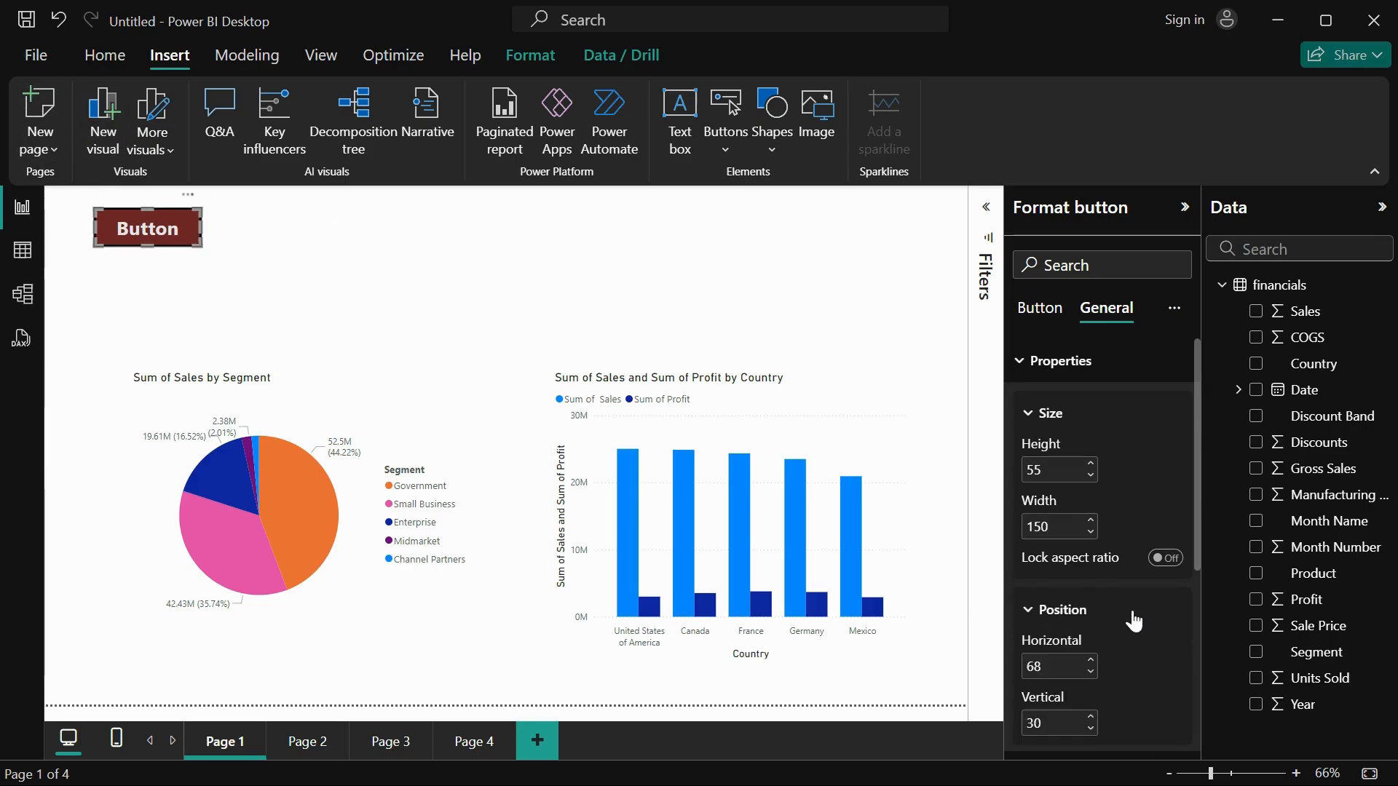
scroll(1126, 575, down, 3)
scroll(1107, 561, up, 2)
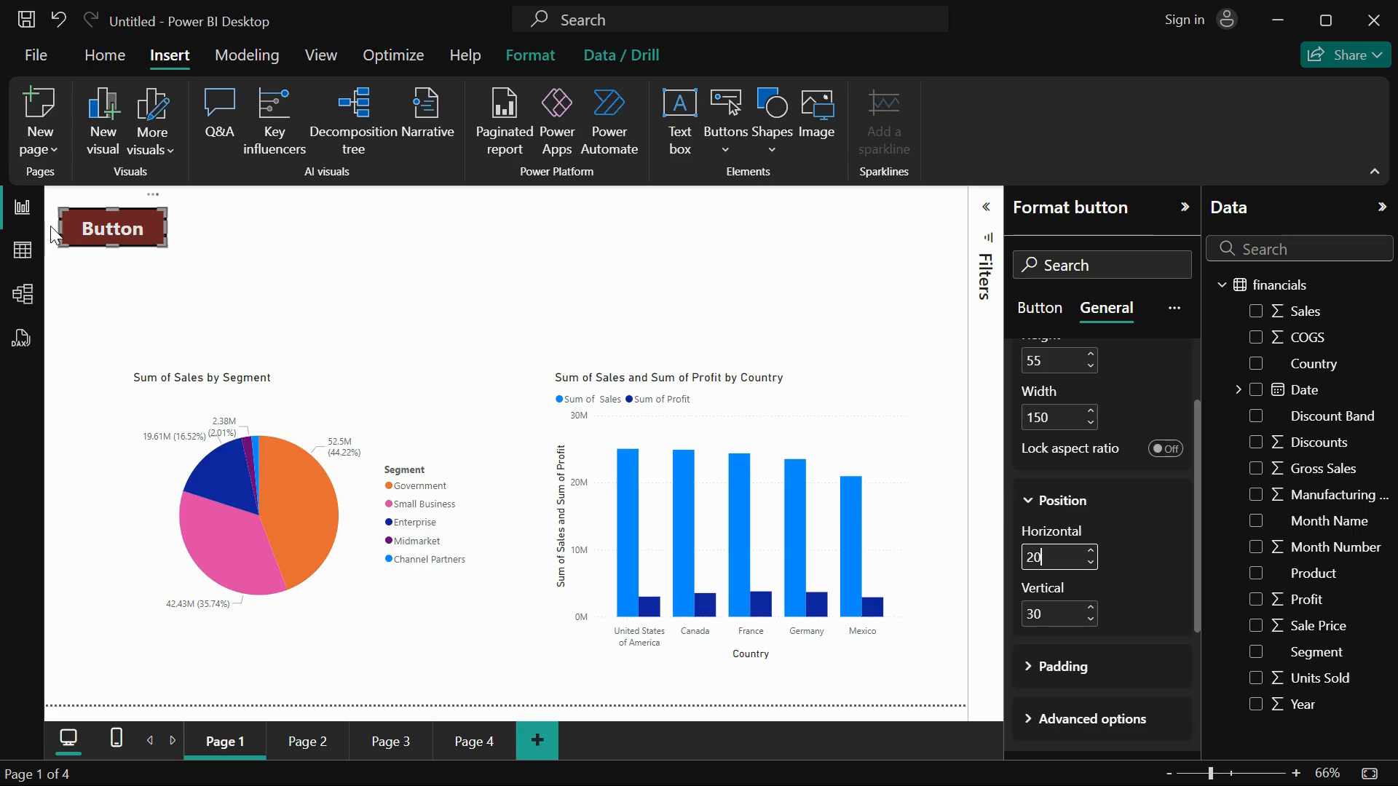
click(1030, 612)
key(BackSpace)
text(10)
key(Return)
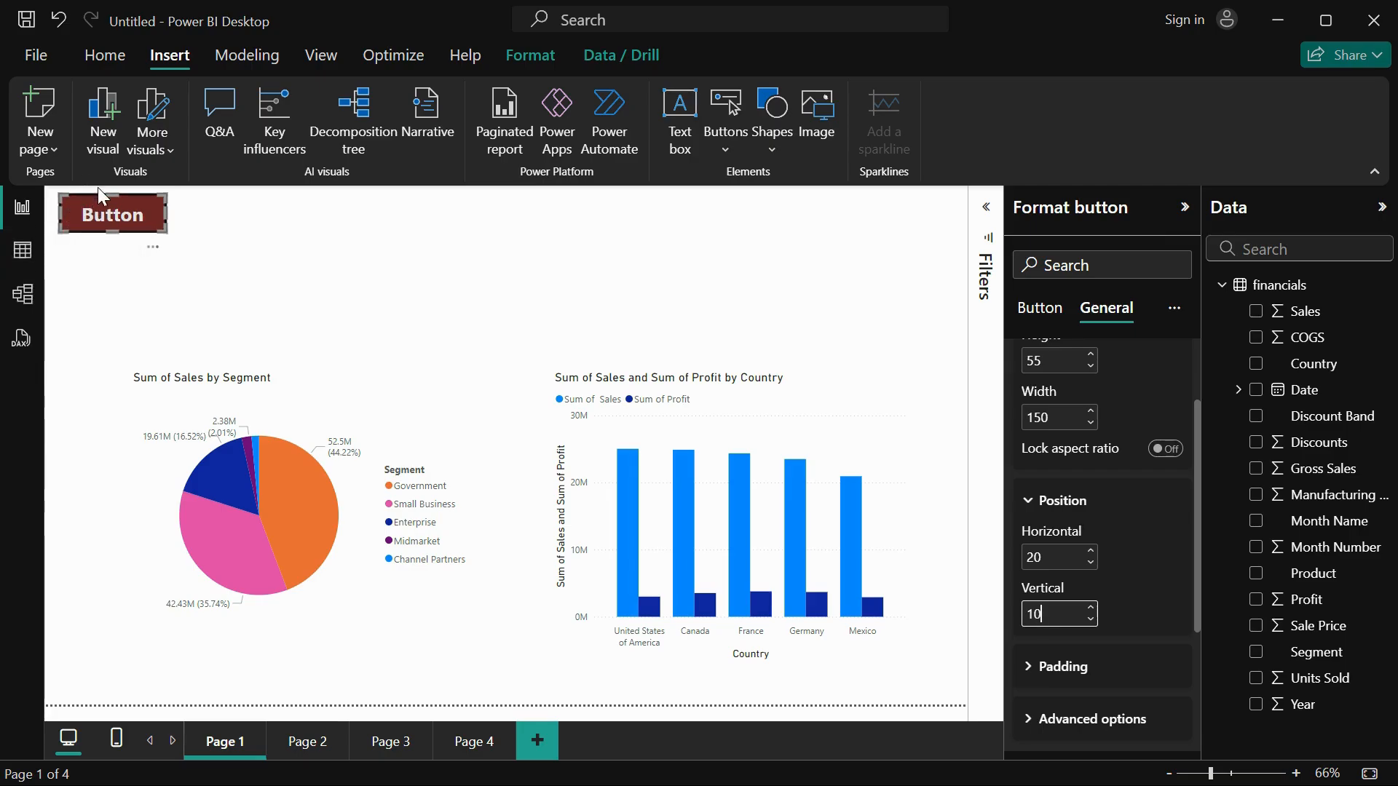
Step: Turn on the button's title and look through its text, font, color and alignment settings
scroll(1117, 592, down, 3)
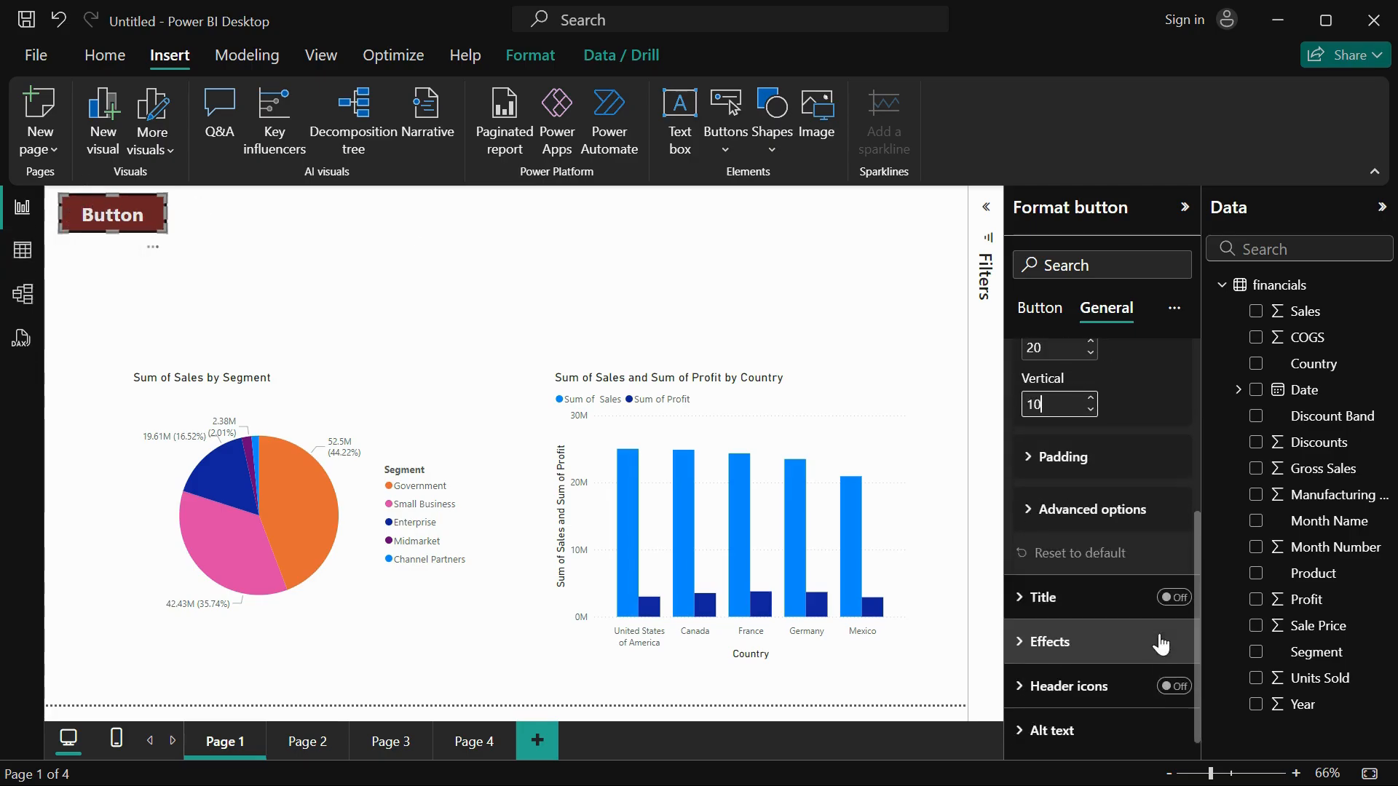
click(1062, 599)
click(1175, 597)
click(1077, 648)
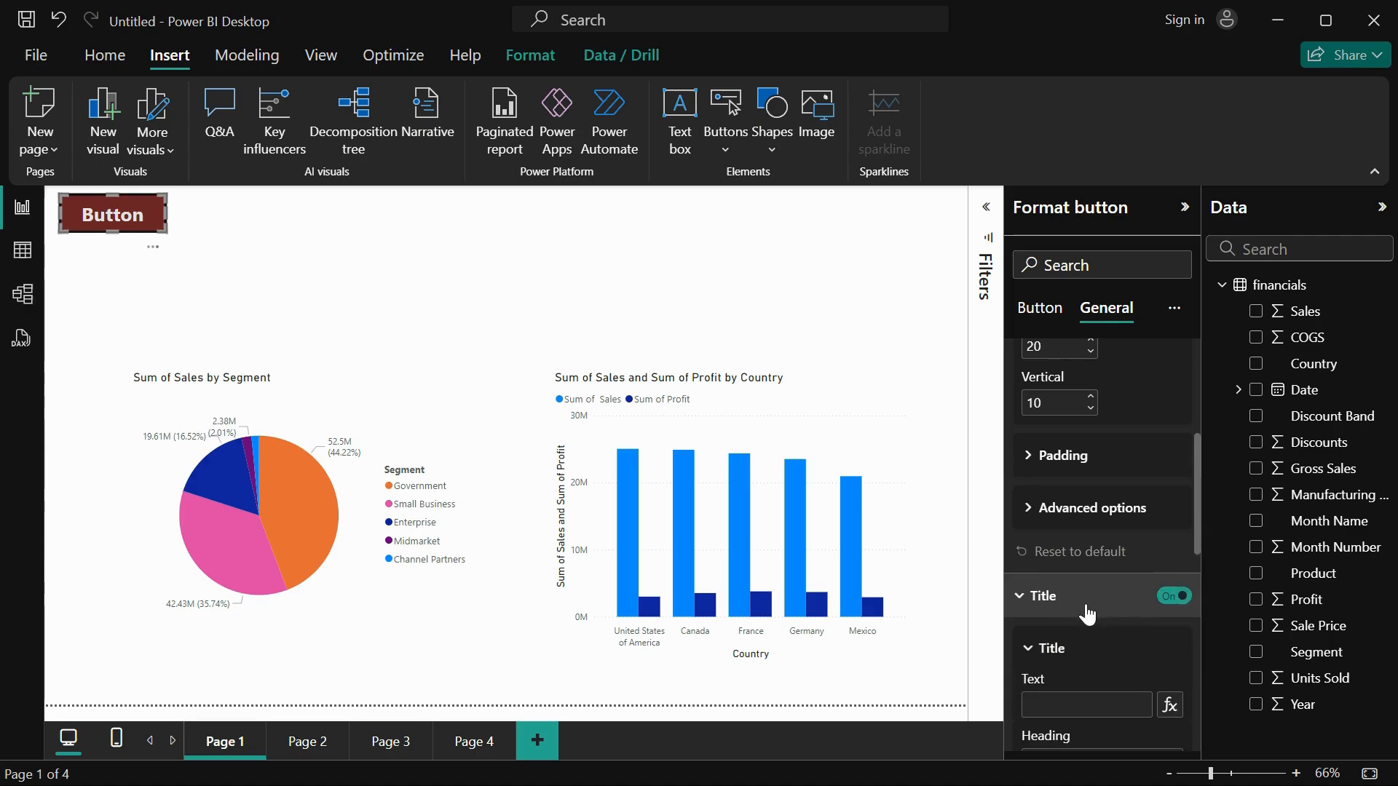
scroll(1083, 613, down, 5)
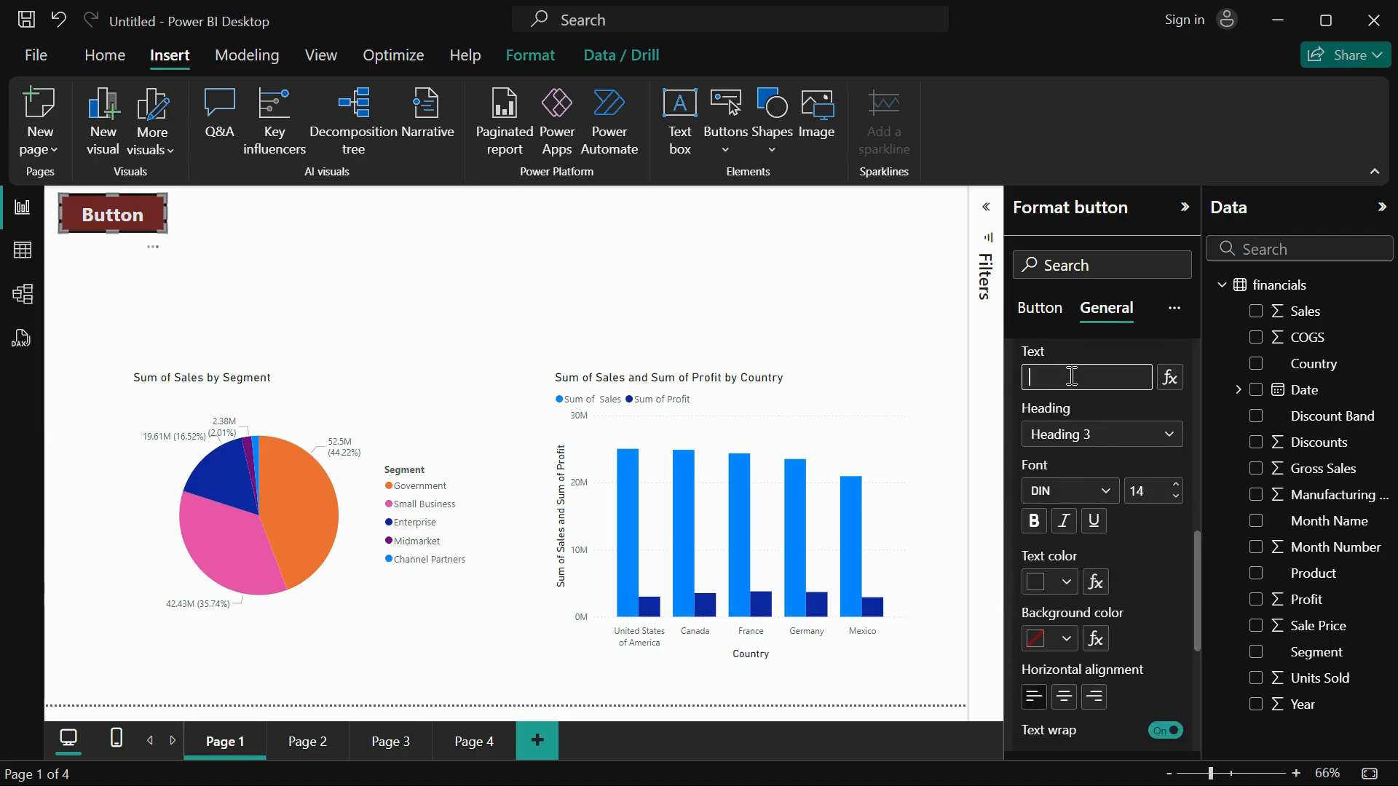
scroll(1080, 652, down, 1)
scroll(1072, 609, down, 3)
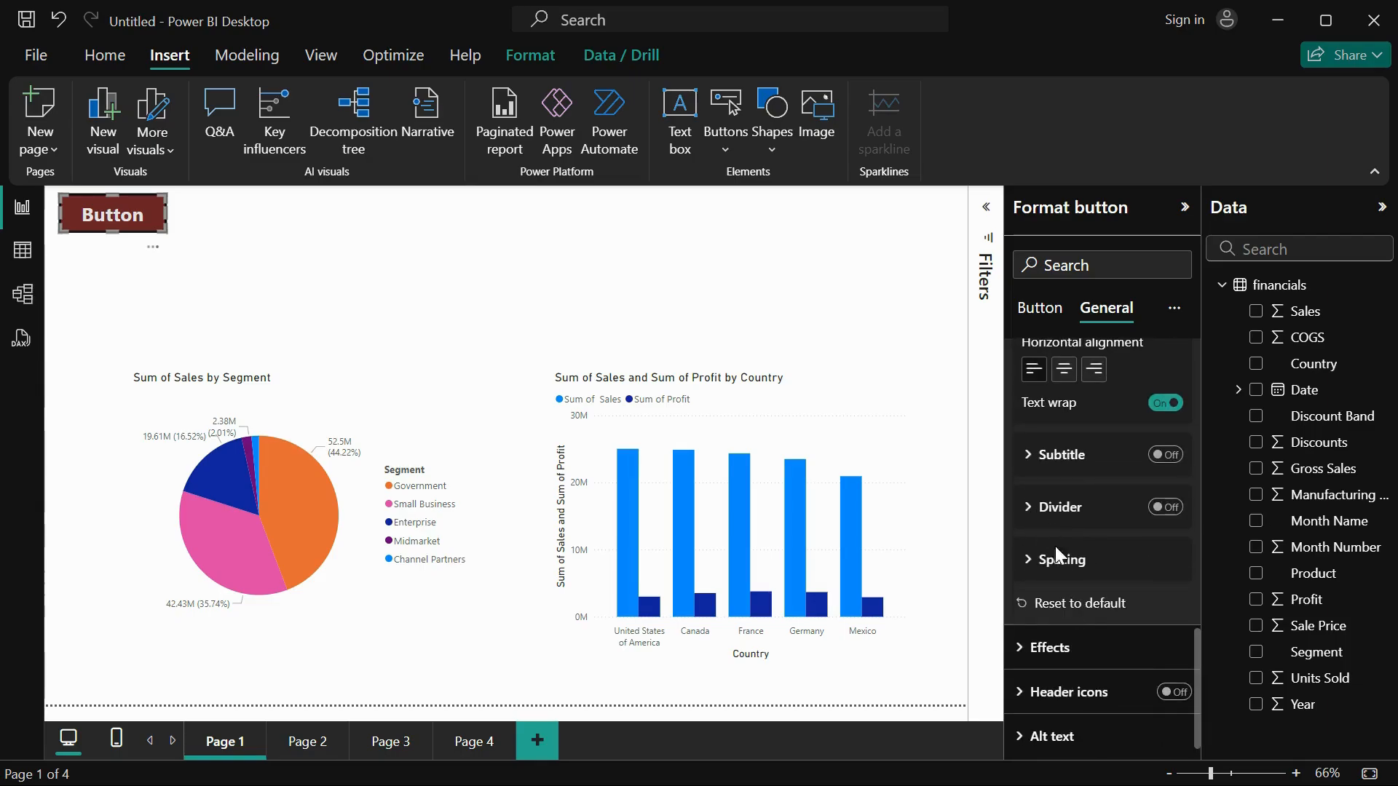
Step: Turn on the shadow effect for the button and set the shadow color to light red
click(1060, 645)
scroll(1060, 636, down, 3)
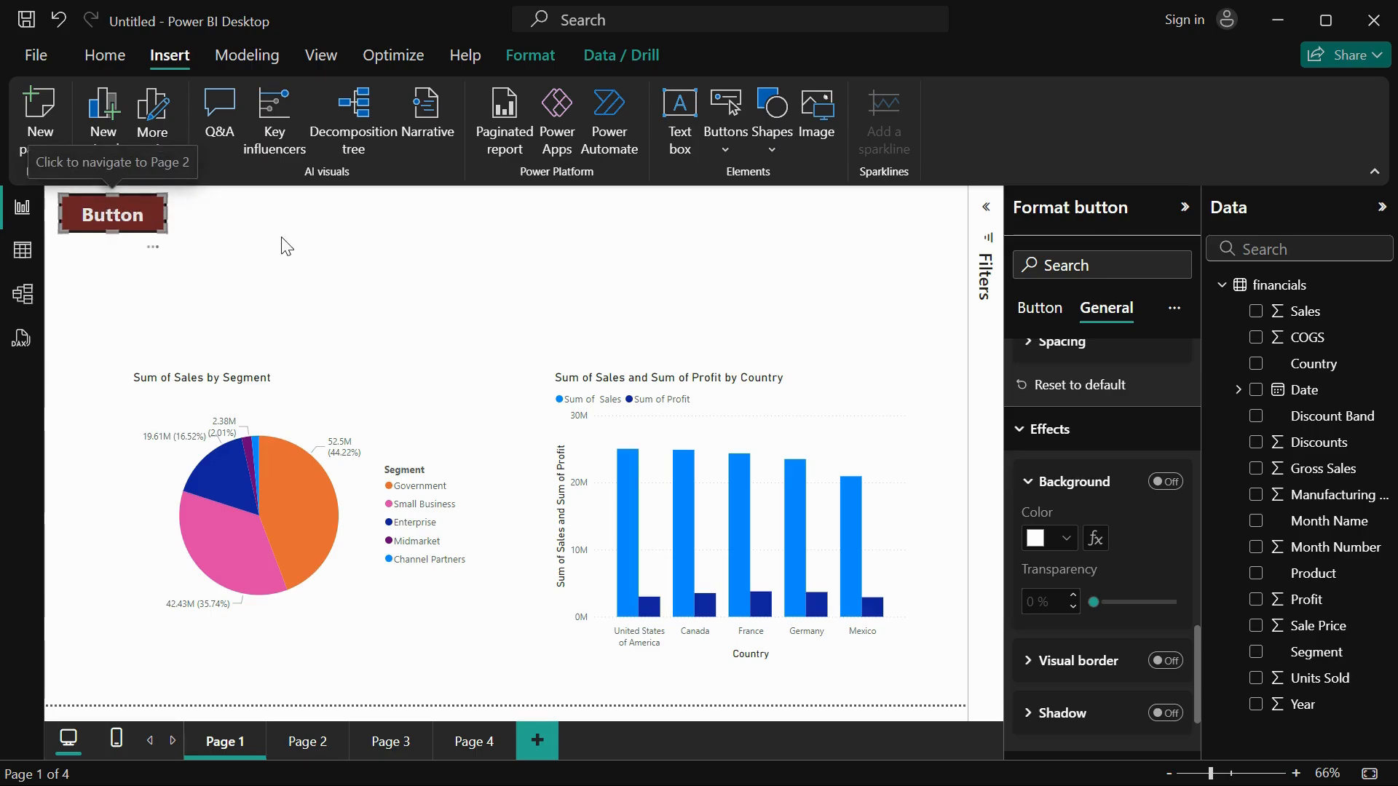
click(1055, 661)
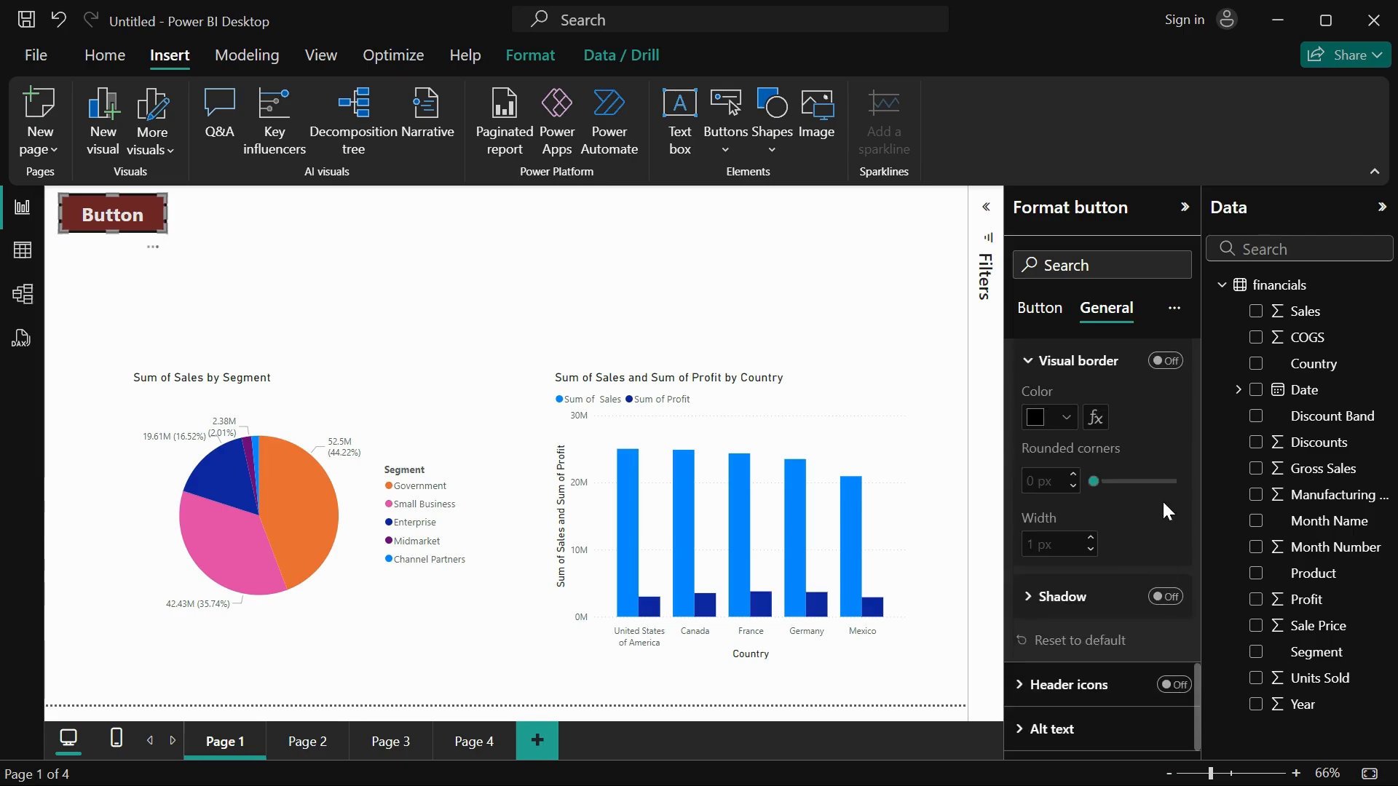
click(1055, 603)
click(1165, 596)
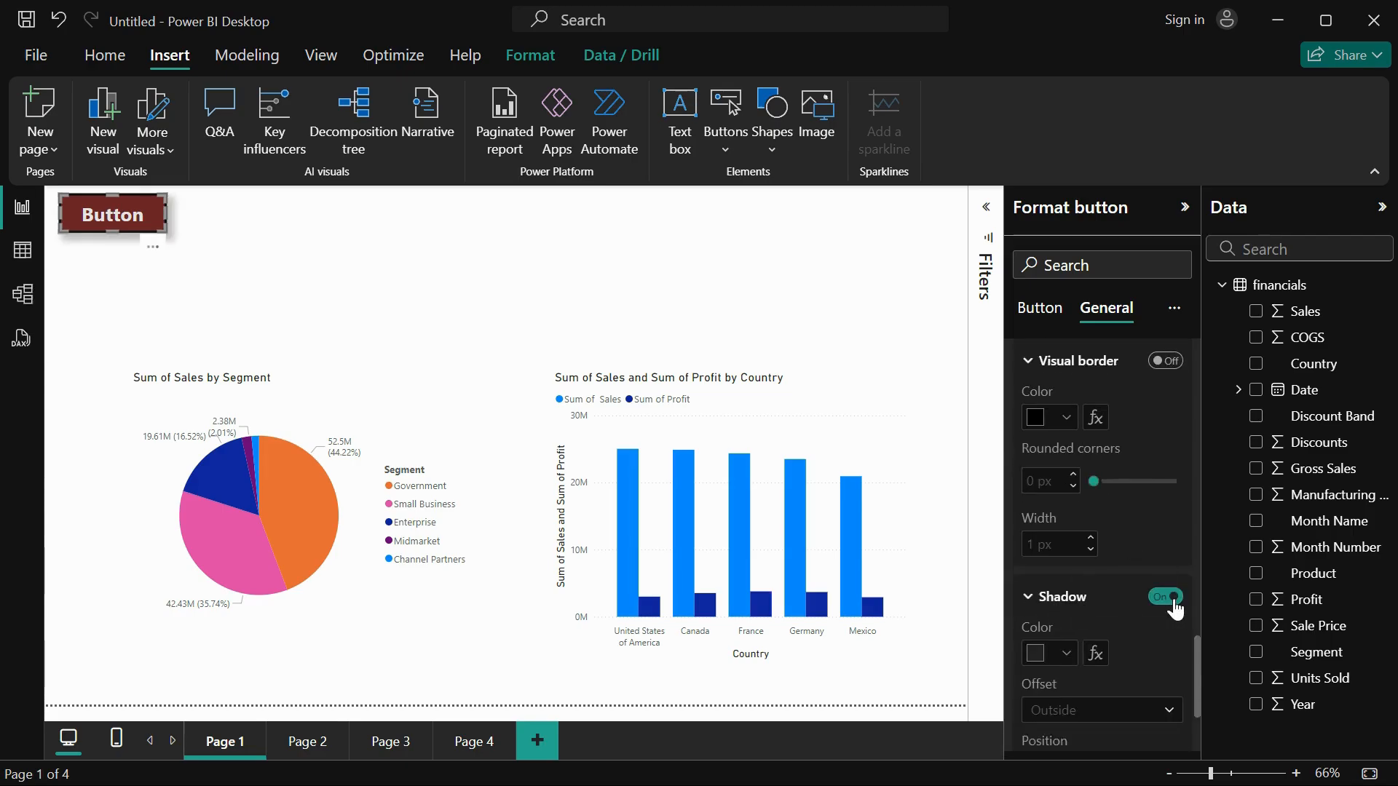
scroll(1150, 604, down, 2)
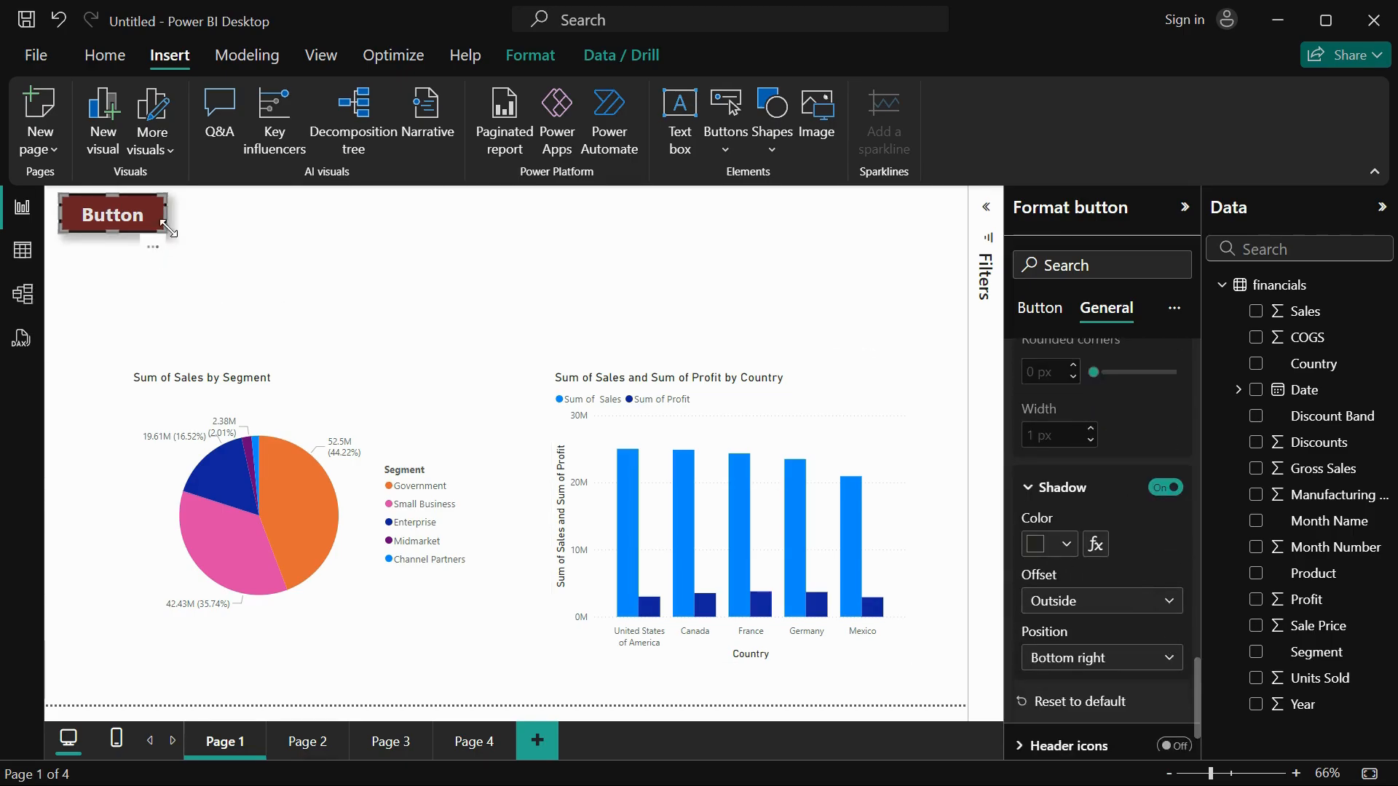
click(1050, 546)
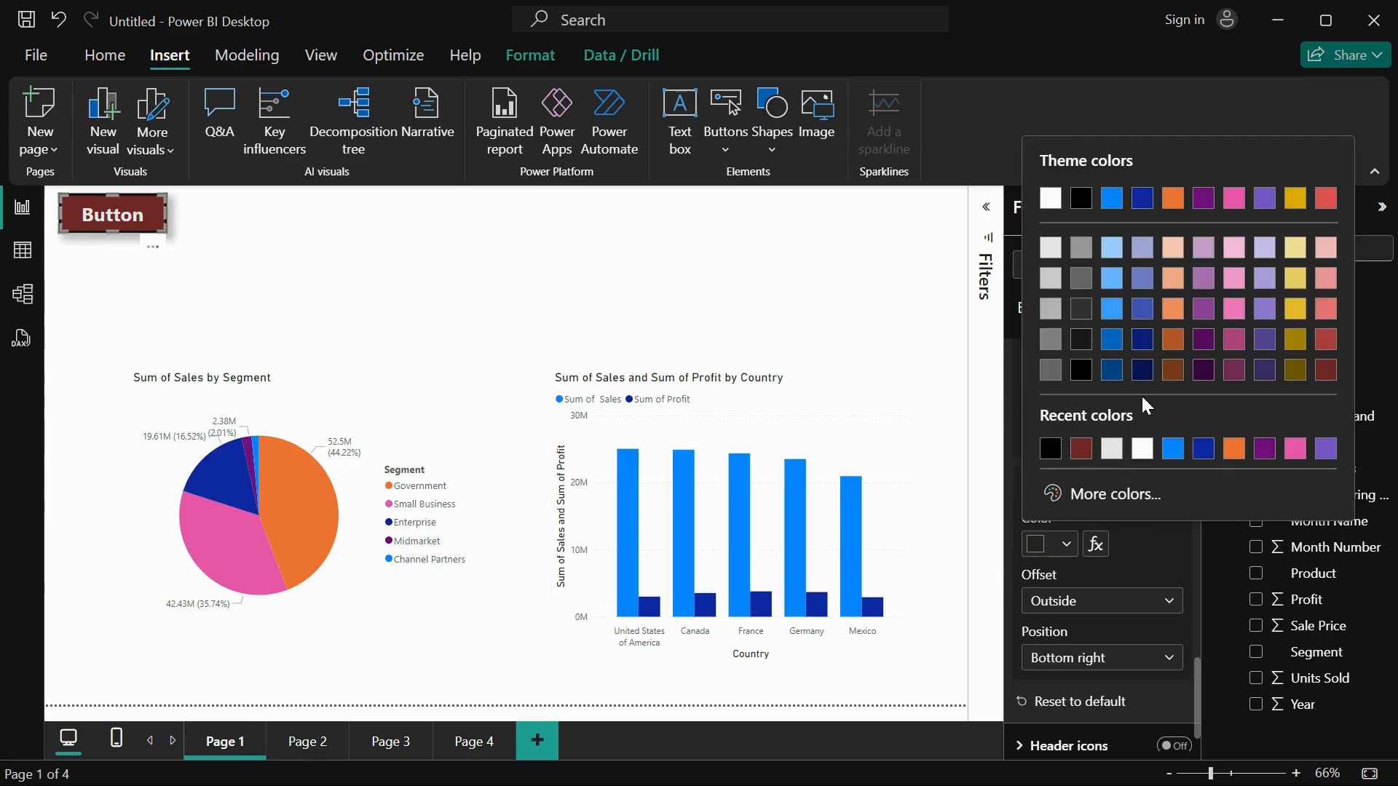
click(1323, 281)
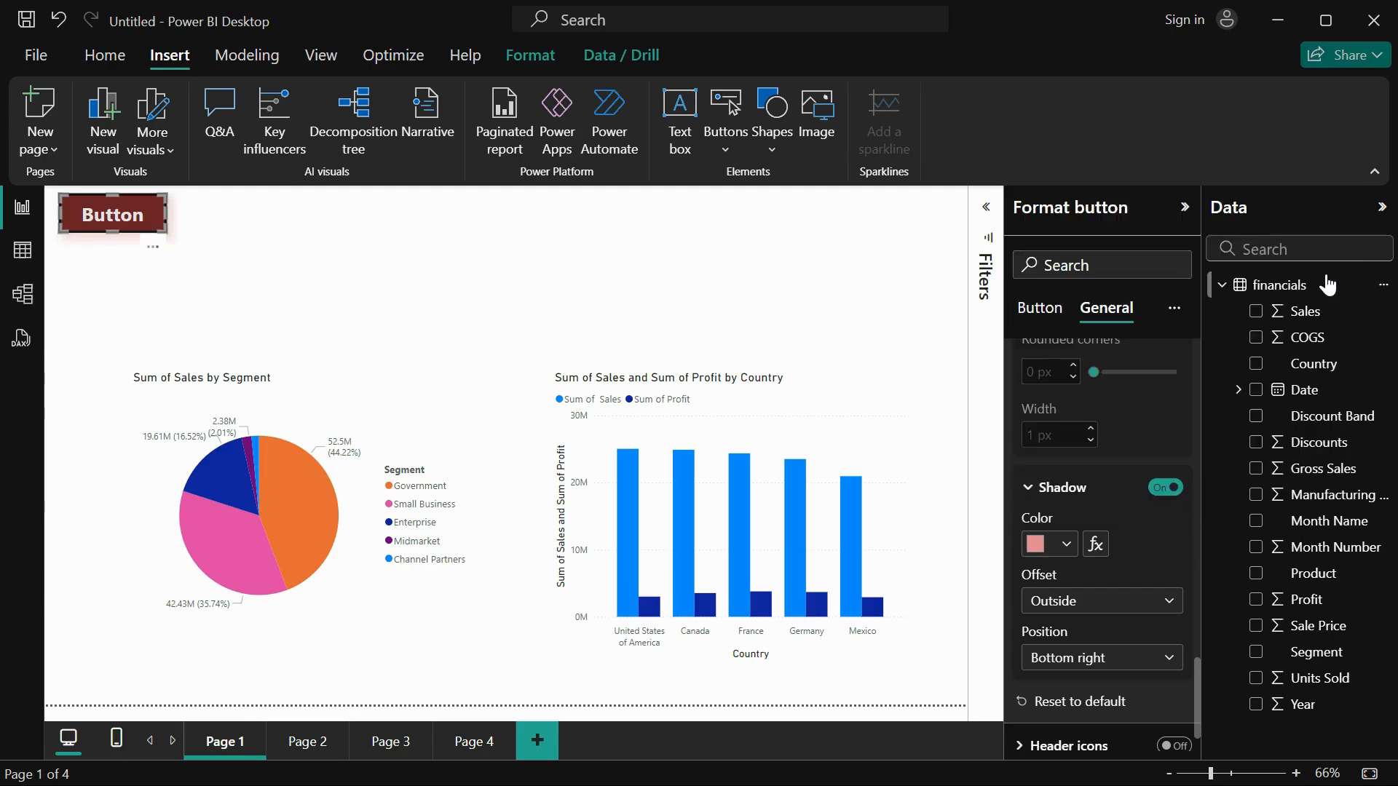
Step: Check the offset options of the button's shadow and set the shadow position to Center
click(1059, 598)
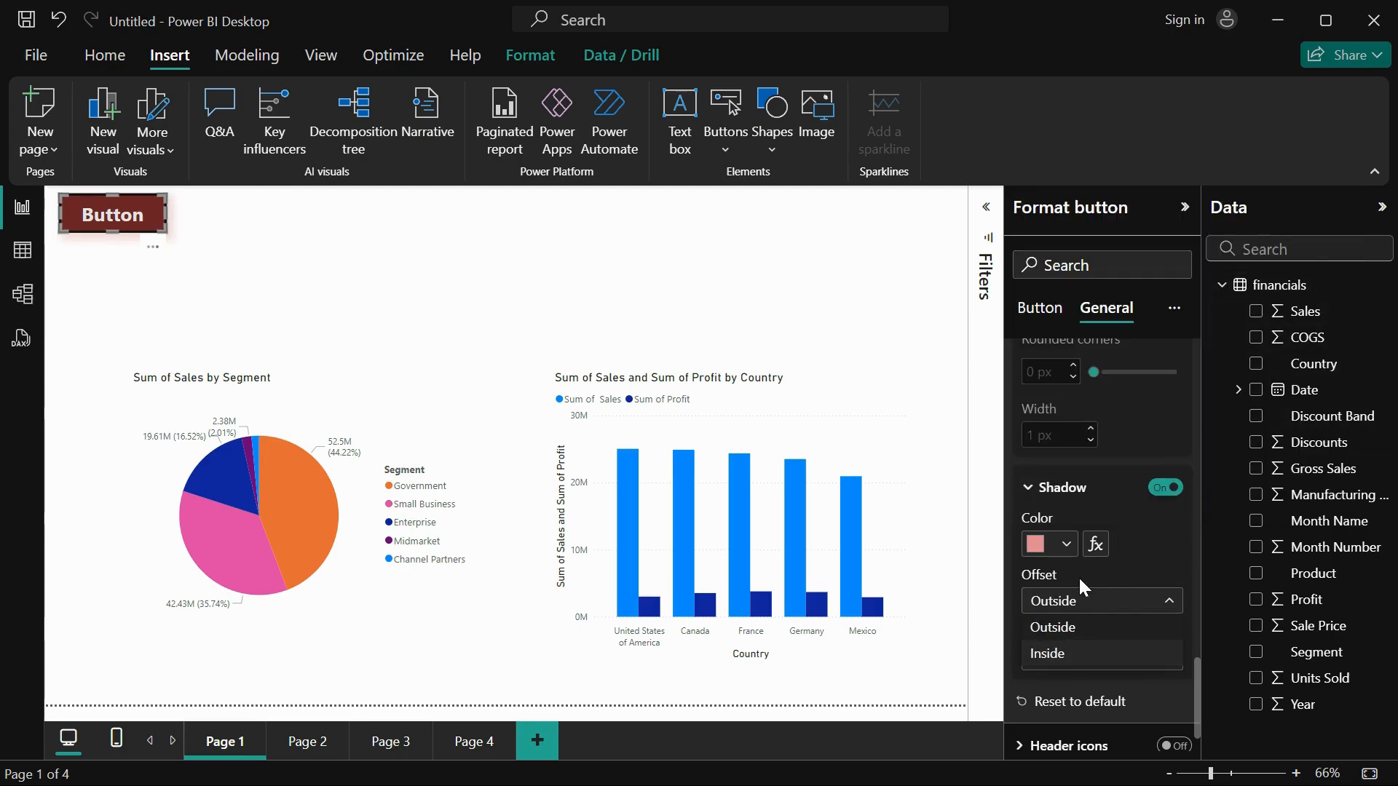
click(1082, 591)
click(1079, 661)
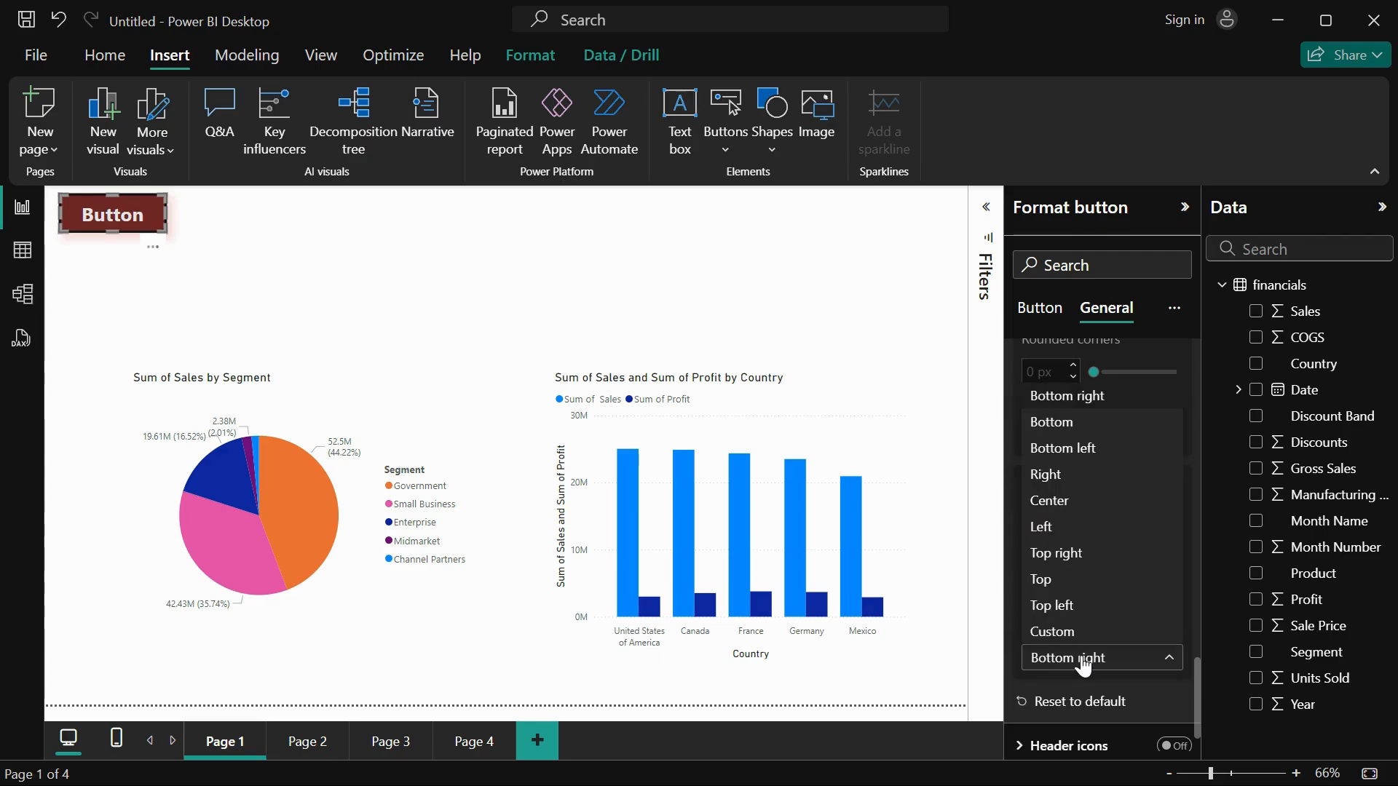
click(1076, 500)
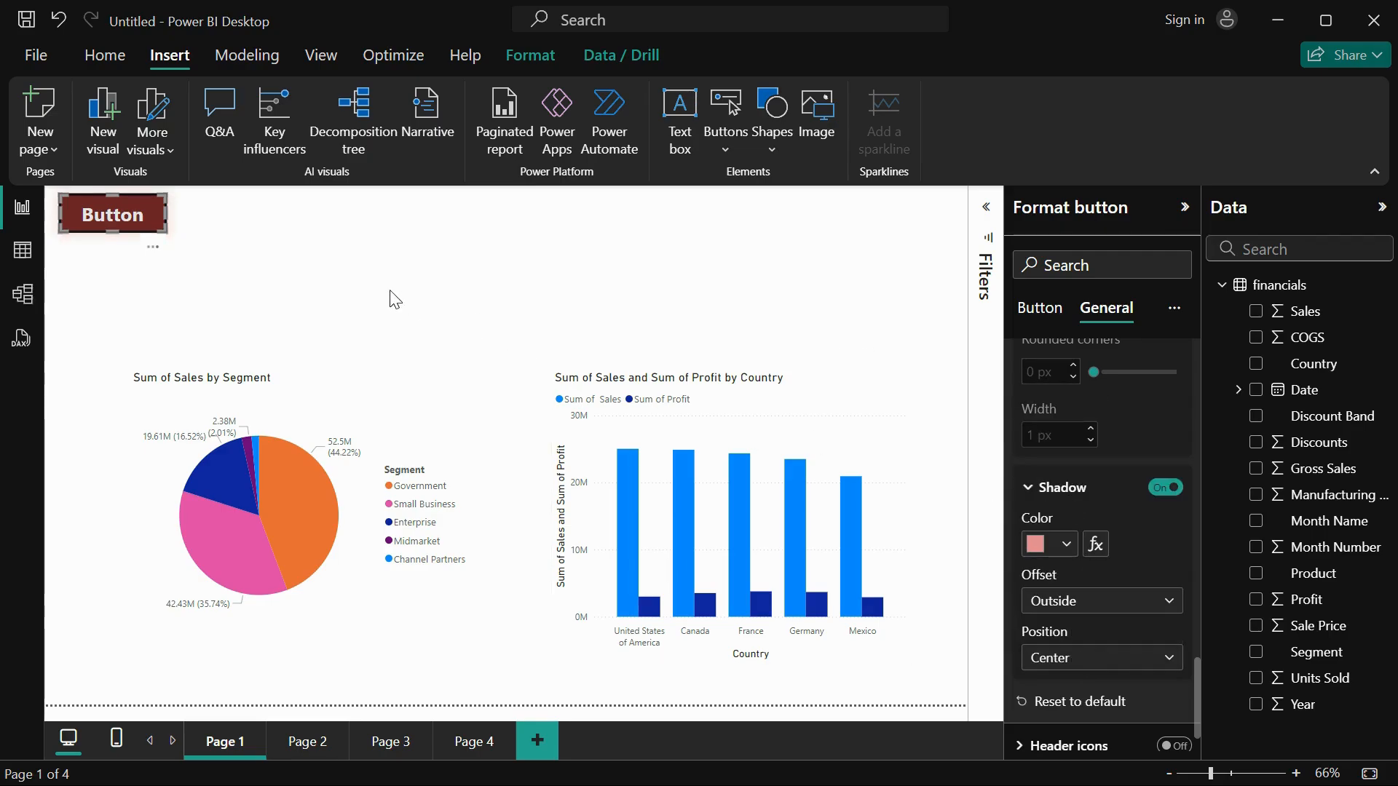
Step: Move the button a little down and to the right on the page, keeping it above the pie chart, and deselect it
click(168, 263)
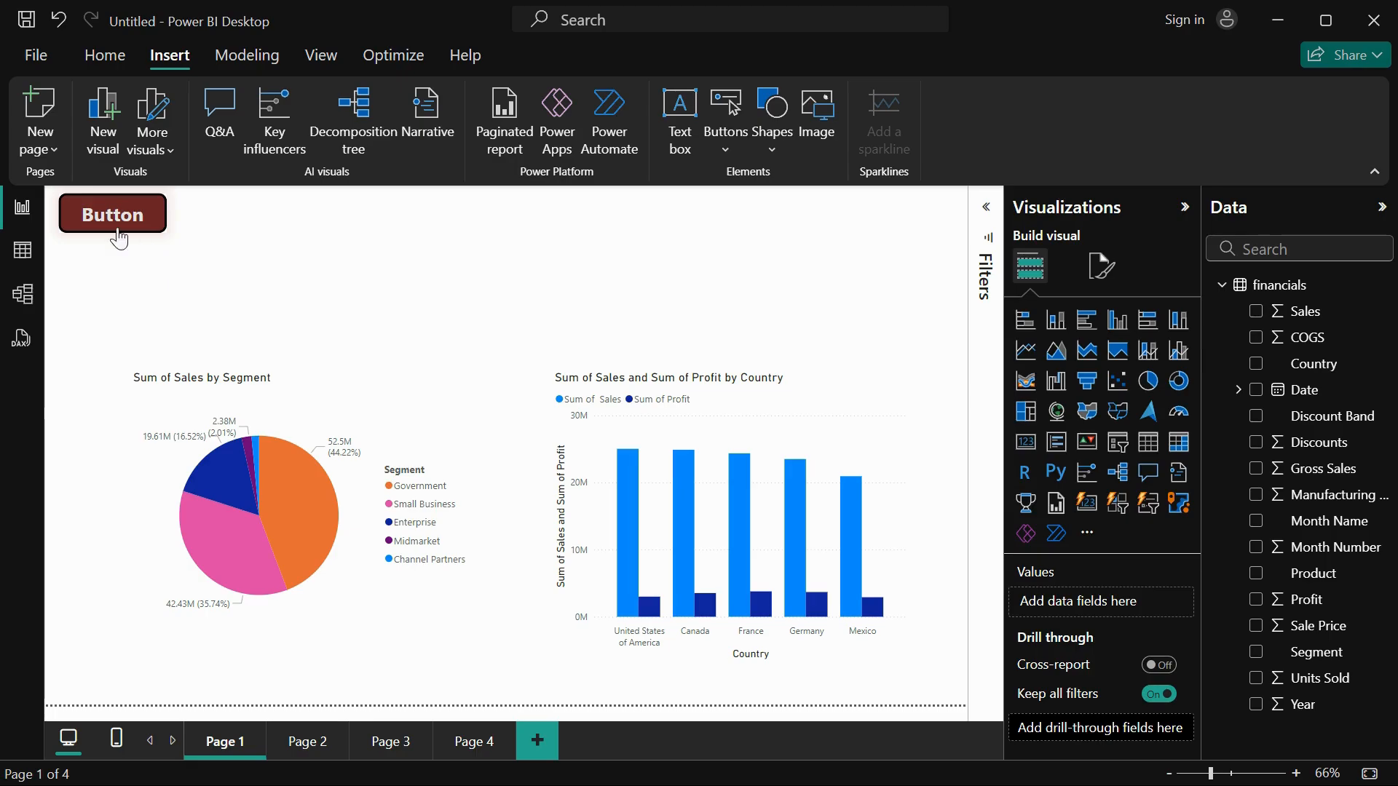
drag(125, 230, 171, 268)
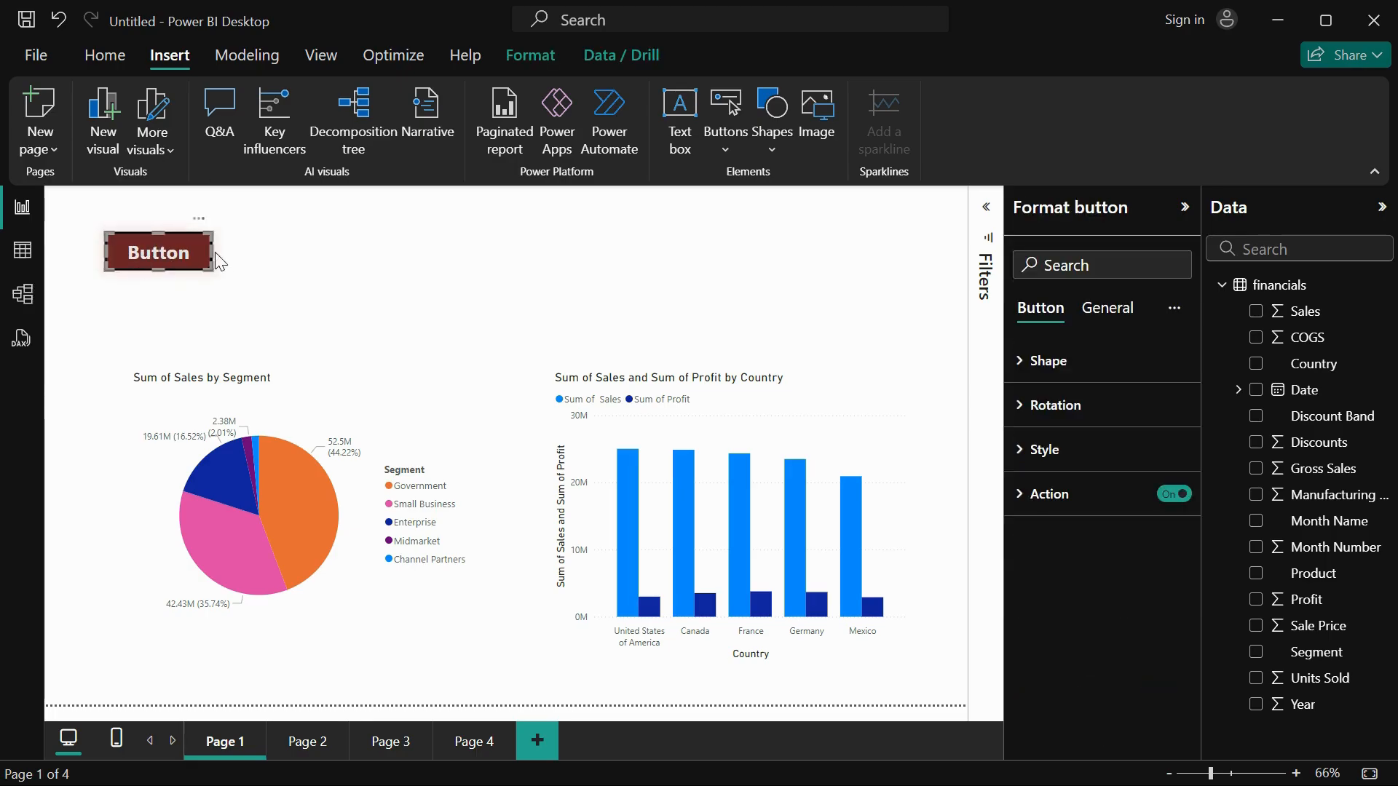
click(303, 260)
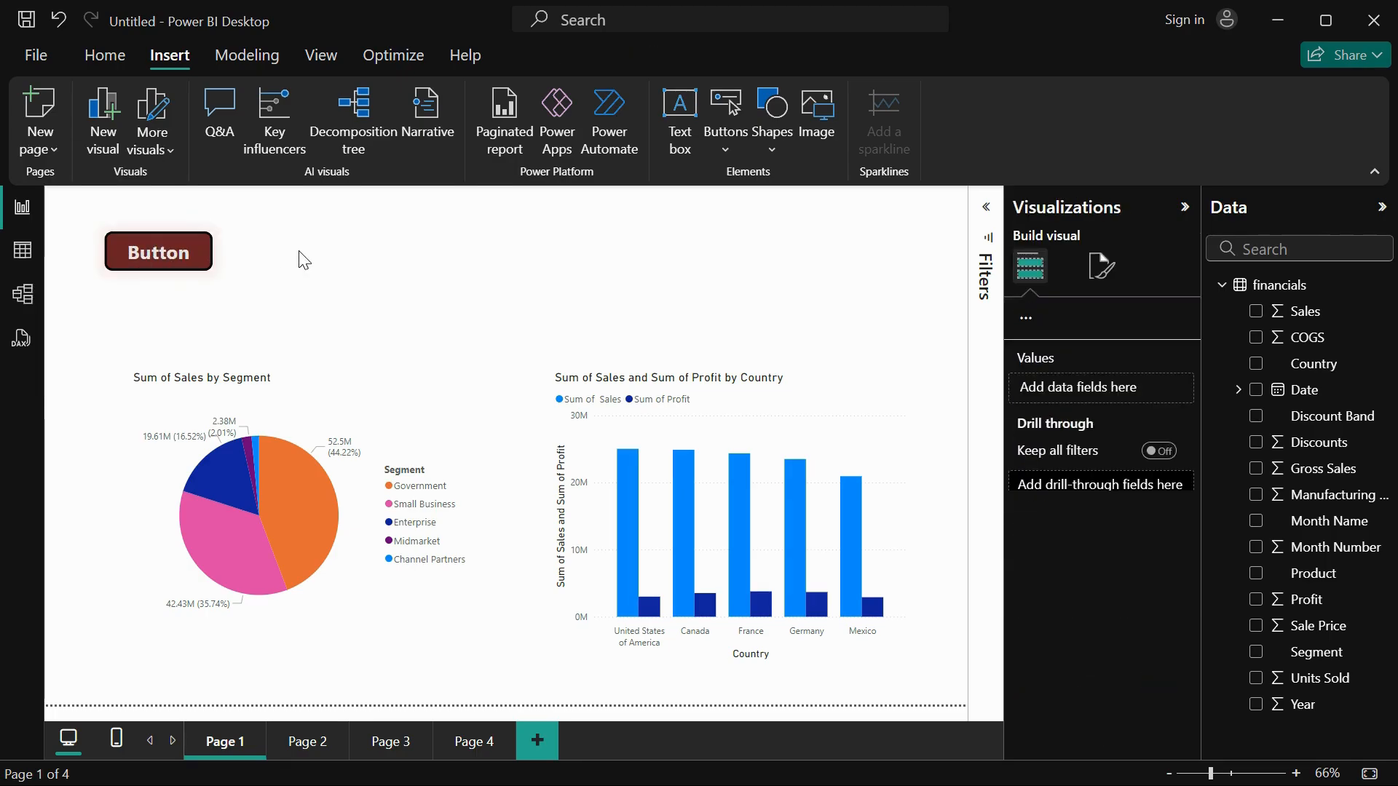
Step: Open the button's action settings to review its action type and destination
click(192, 269)
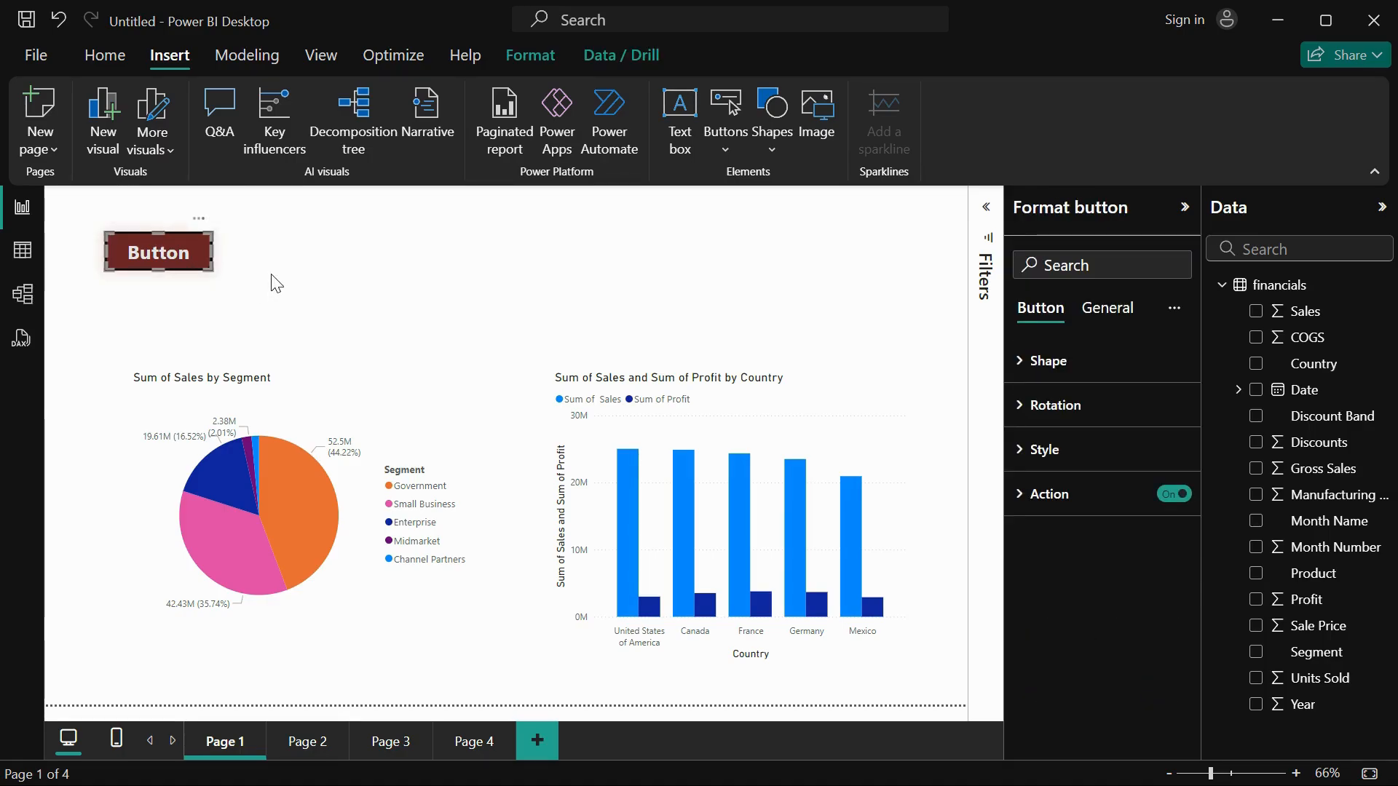
click(1045, 490)
scroll(1070, 582, down, 1)
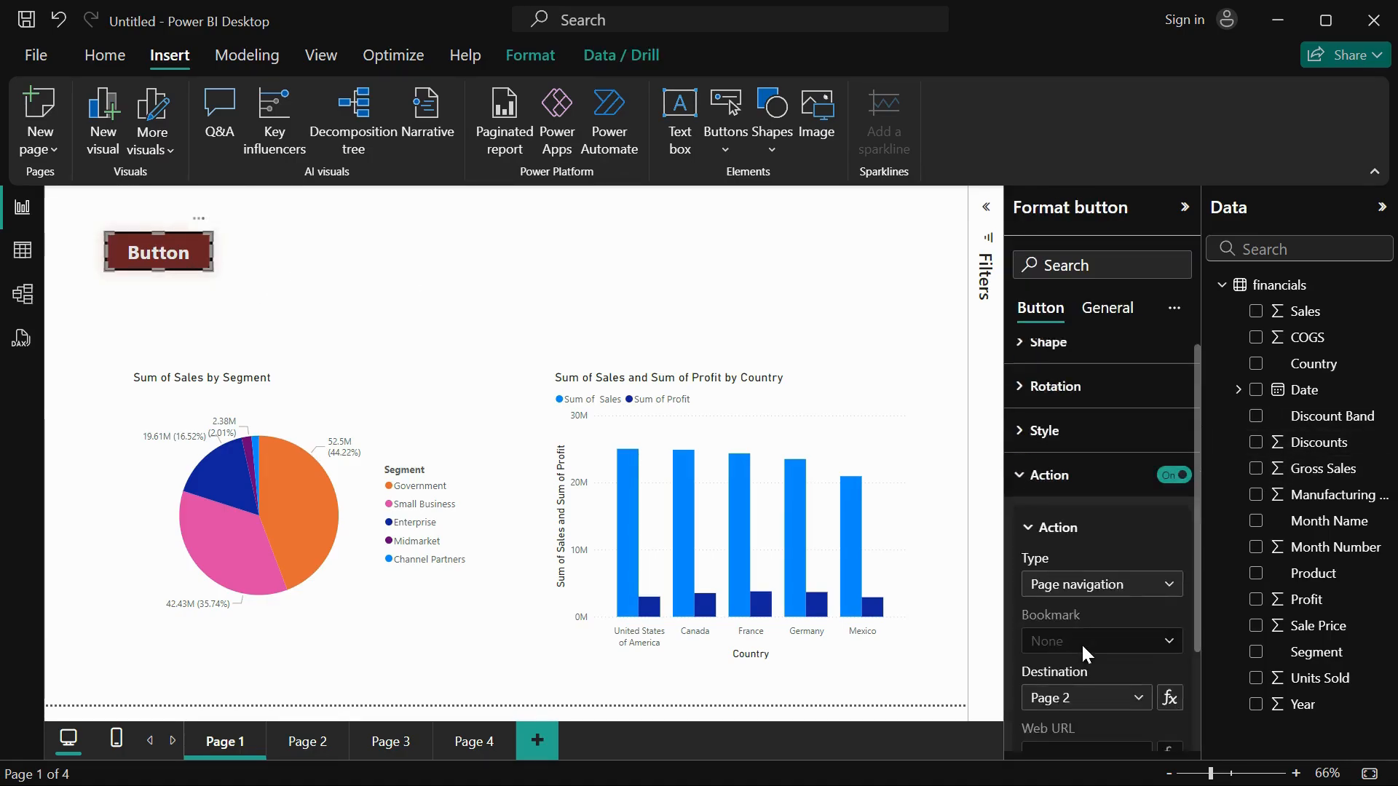